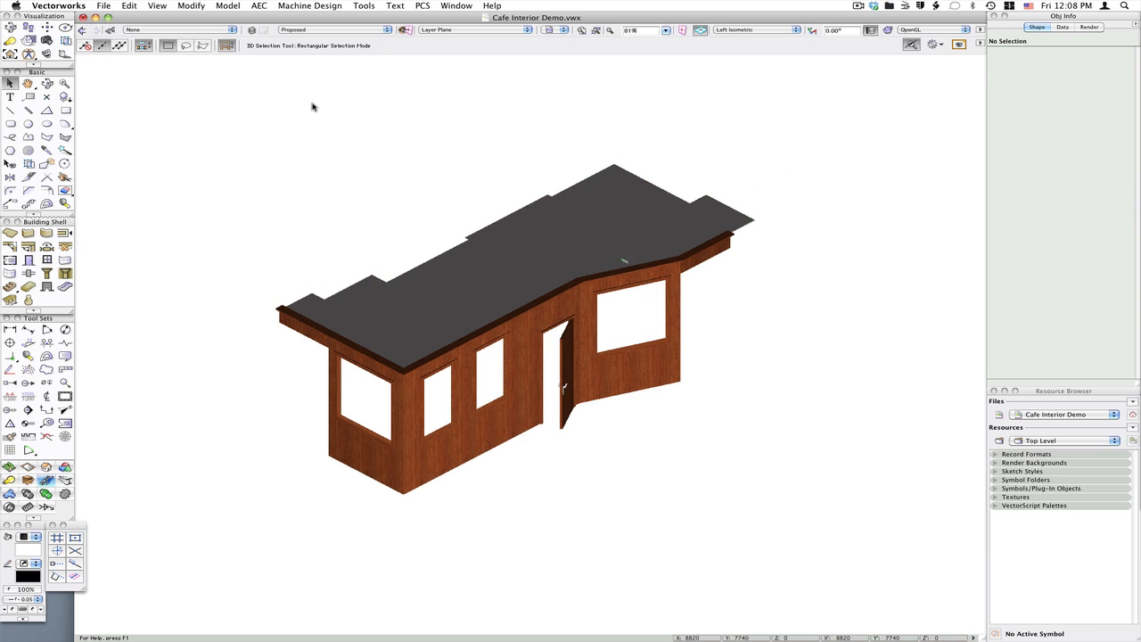
Switch the active design layer to Existing and set the rendering mode to Wireframe
click(306, 29)
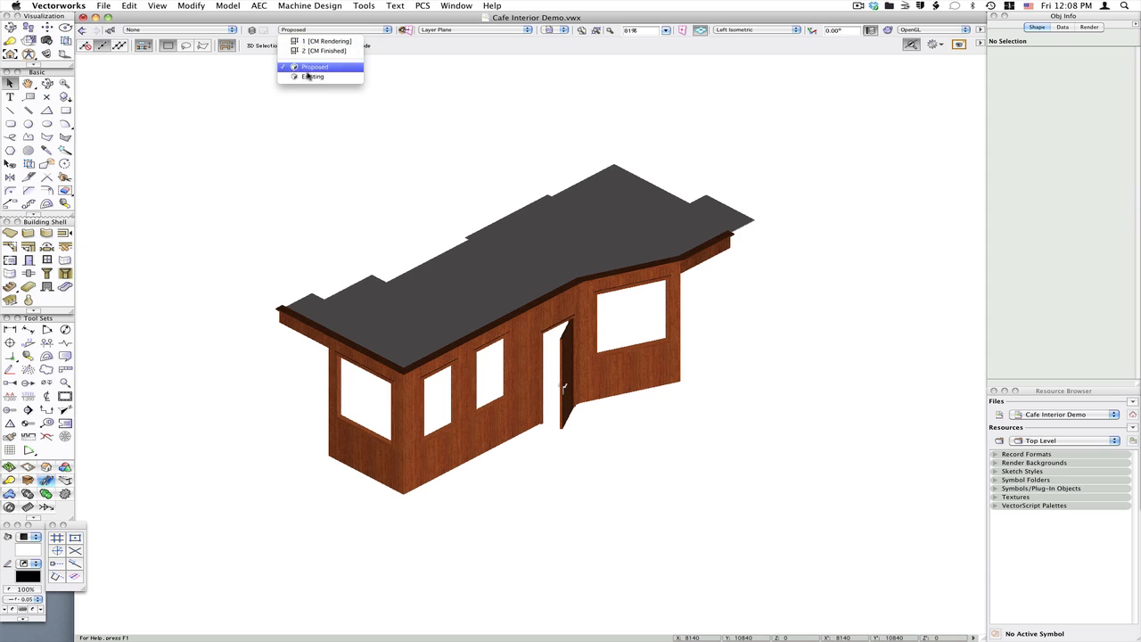
click(307, 82)
click(309, 31)
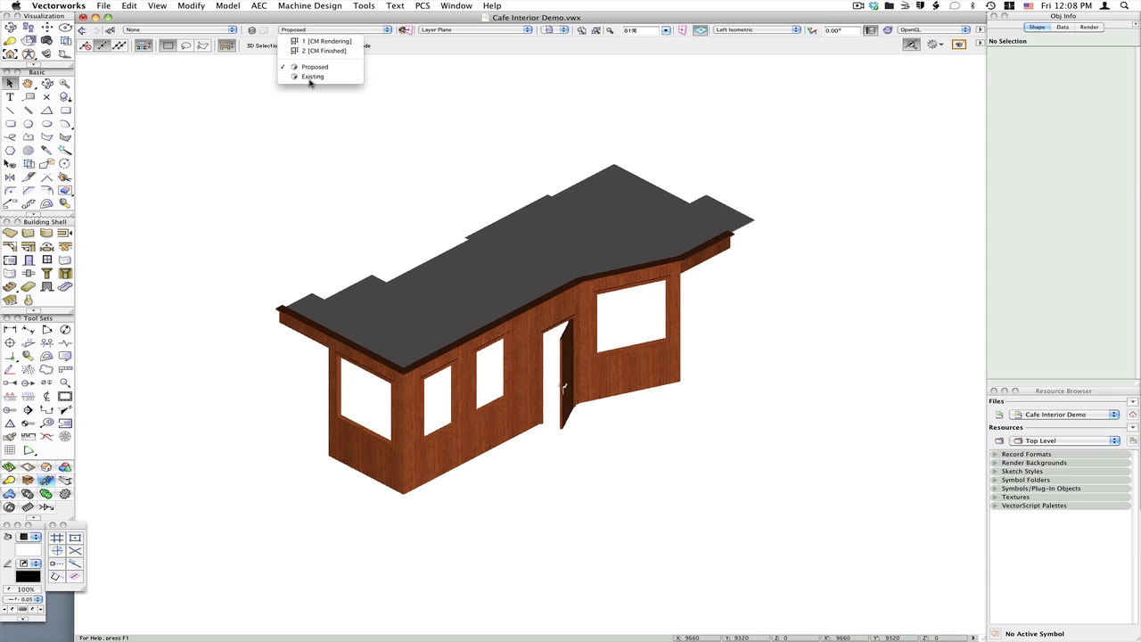
click(310, 80)
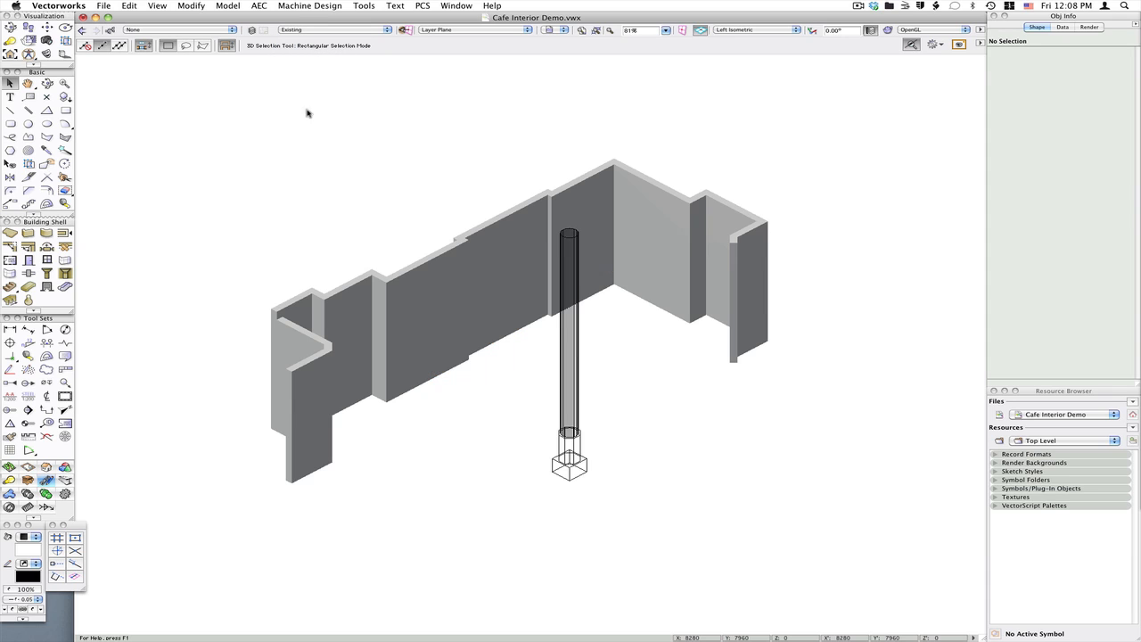
click(918, 30)
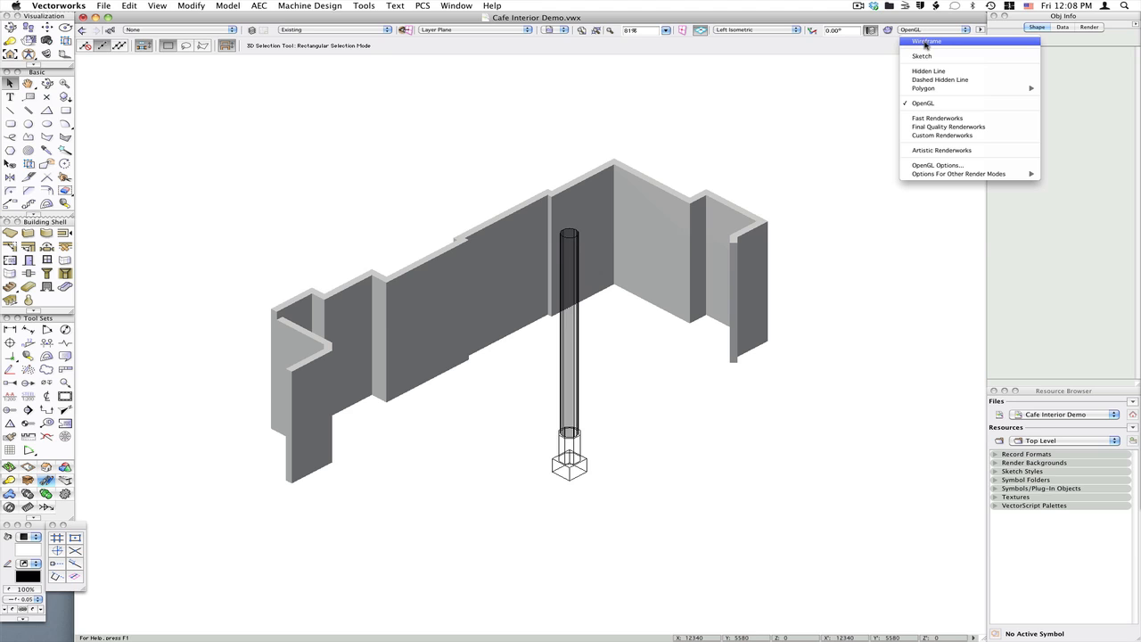
click(926, 42)
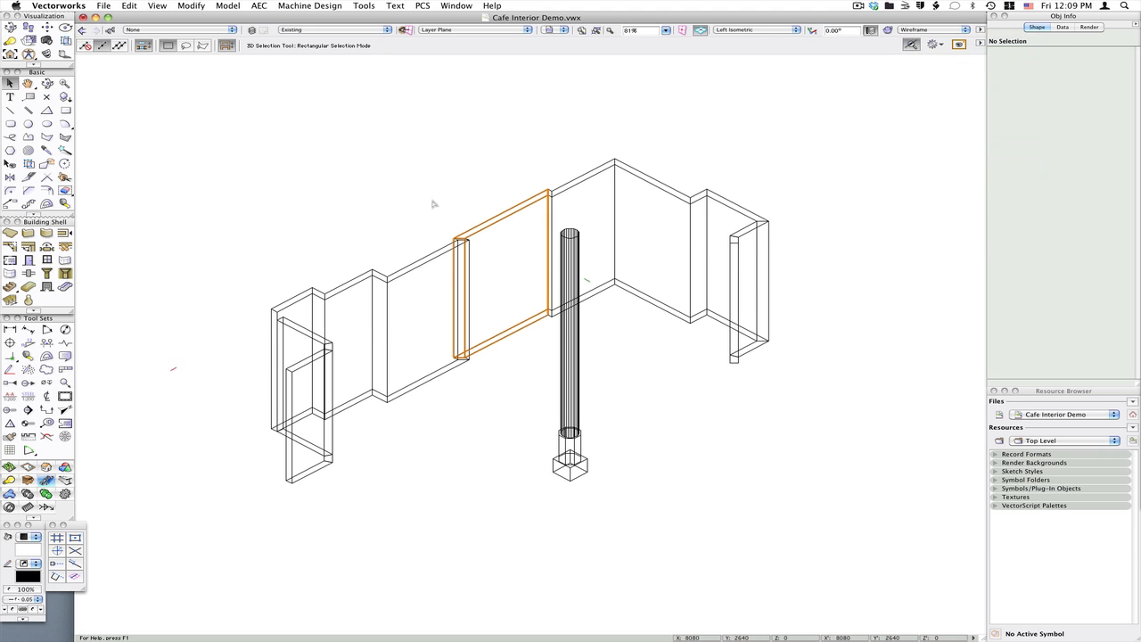
Start placing a CameraMatch Reference and name the reference object CM RefPoint
click(358, 6)
mouse_move(384, 19)
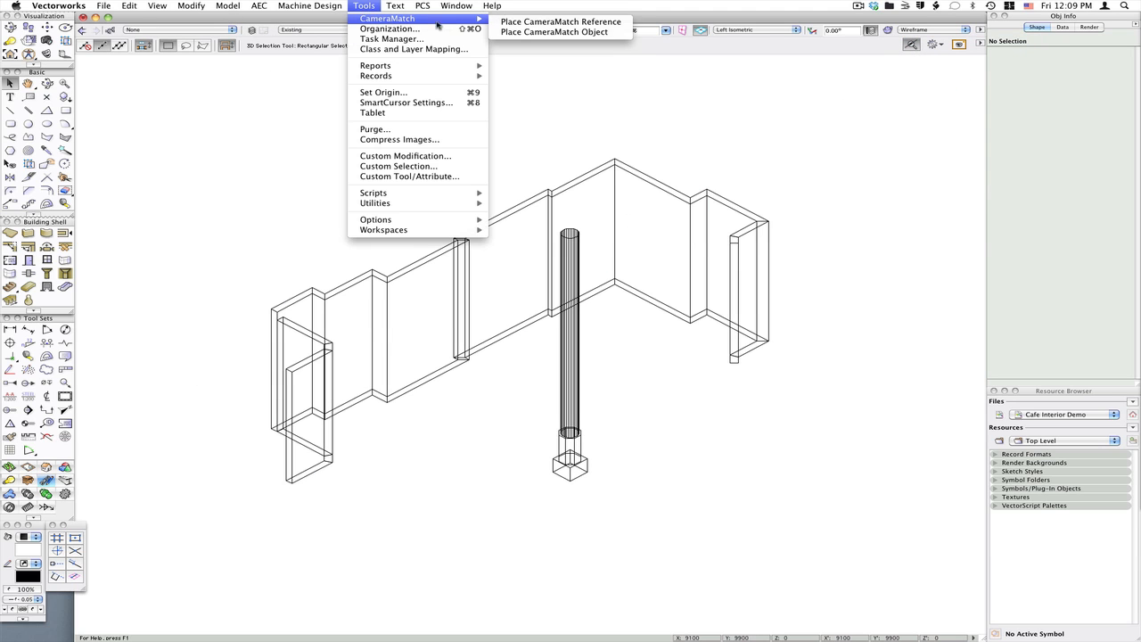
click(523, 33)
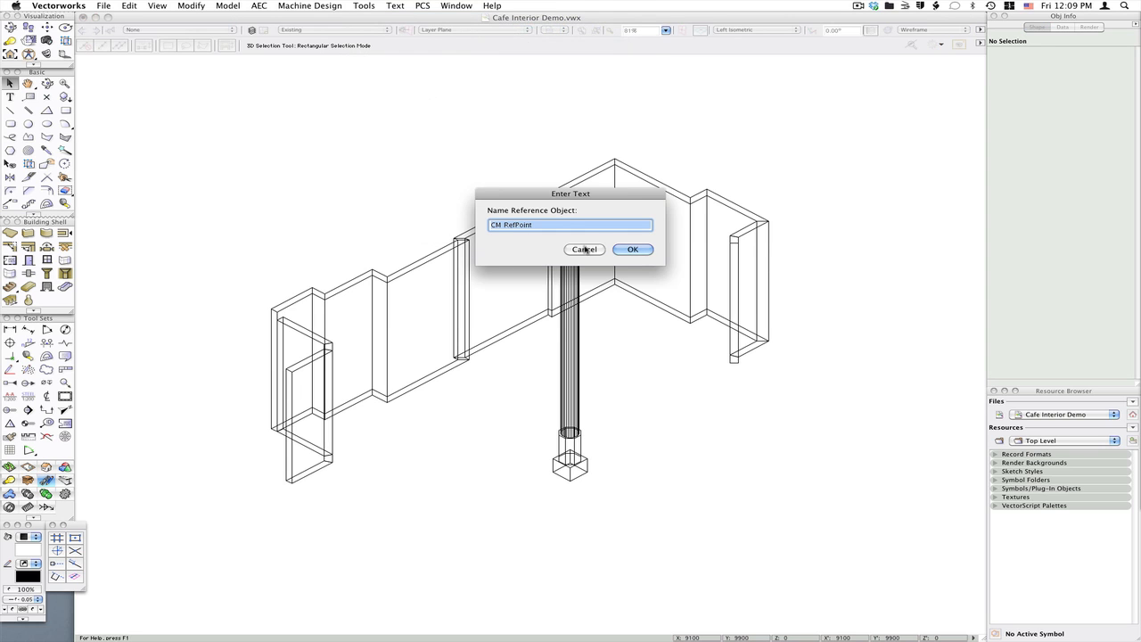
click(632, 249)
Enable snapping and place the reference at the outer bottom corner of the left wall
scroll(339, 463, up, 5)
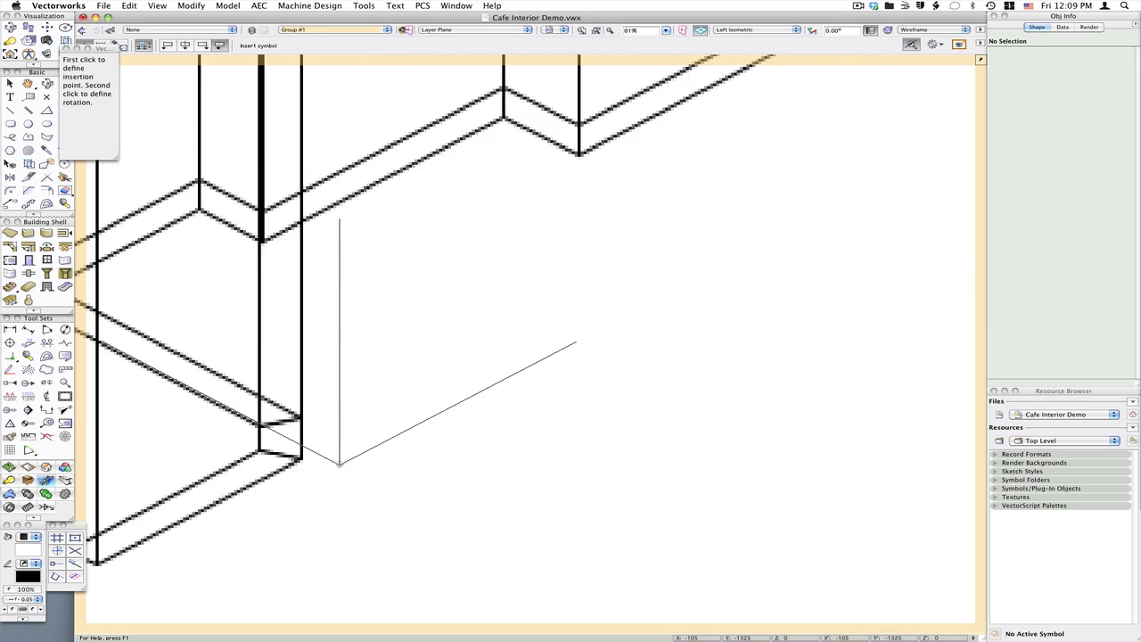
scroll(339, 464, up, 2)
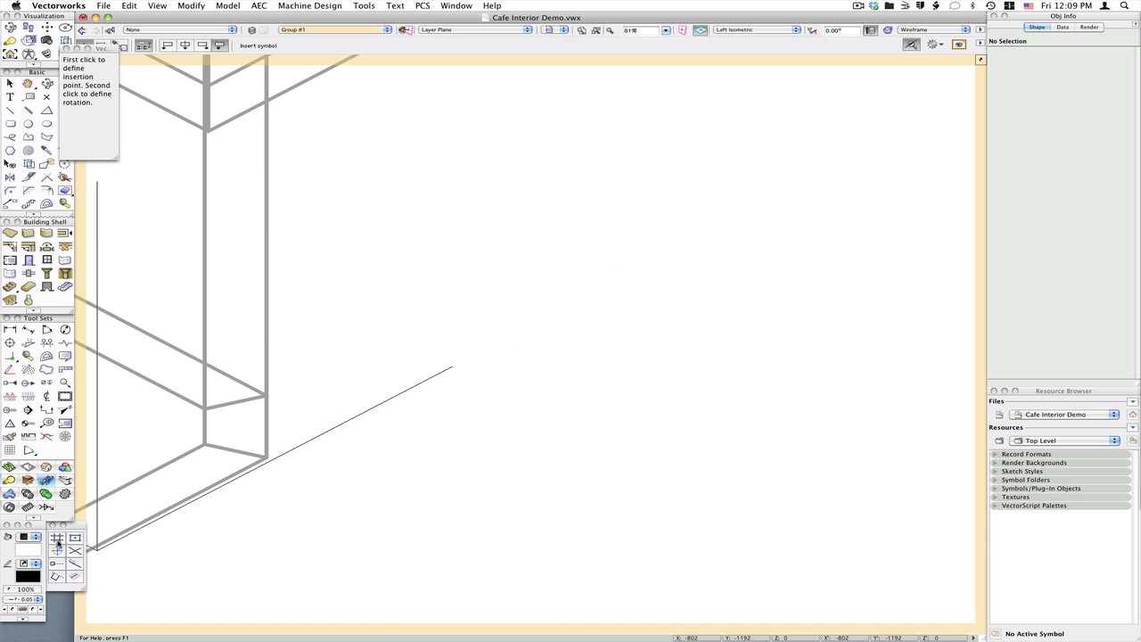
click(74, 540)
click(75, 552)
click(58, 553)
click(57, 565)
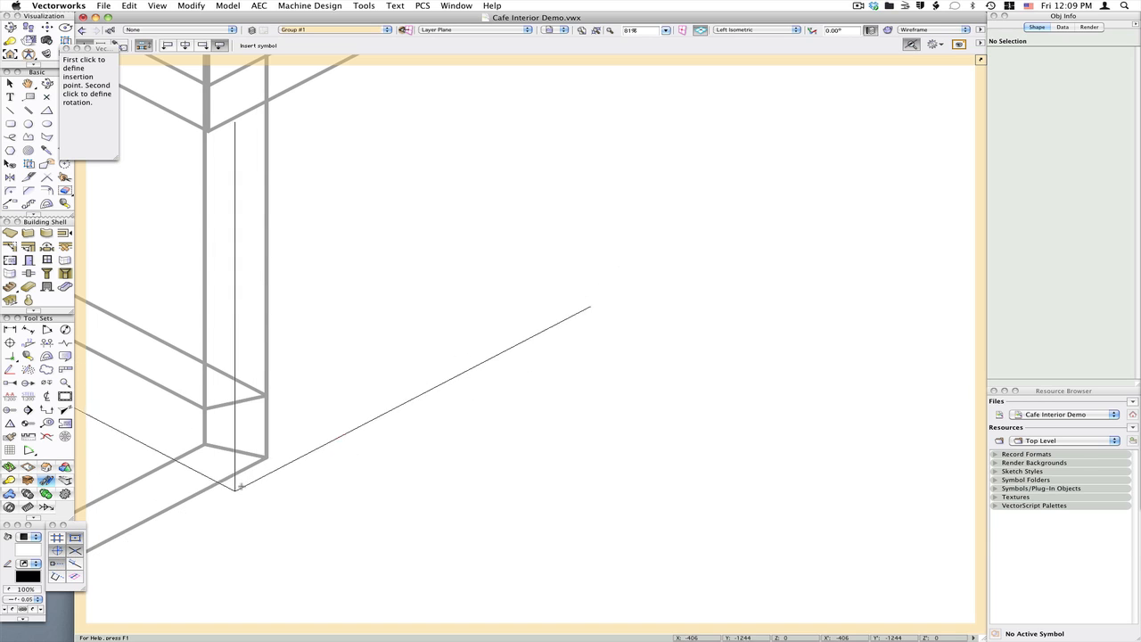
double_click(267, 457)
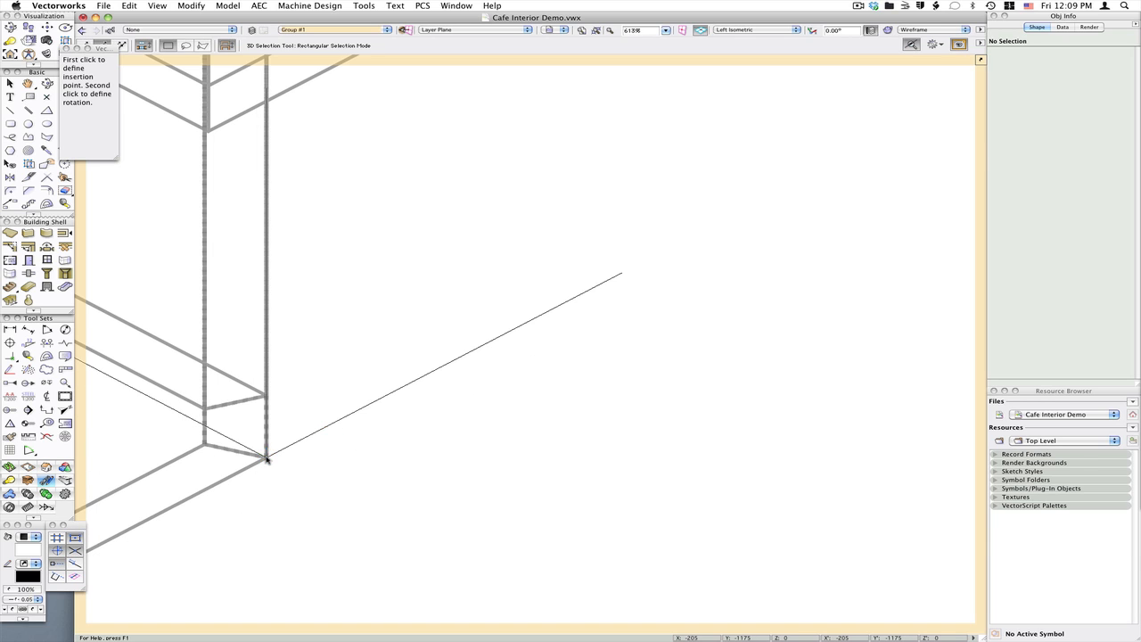
scroll(435, 526, down, 3)
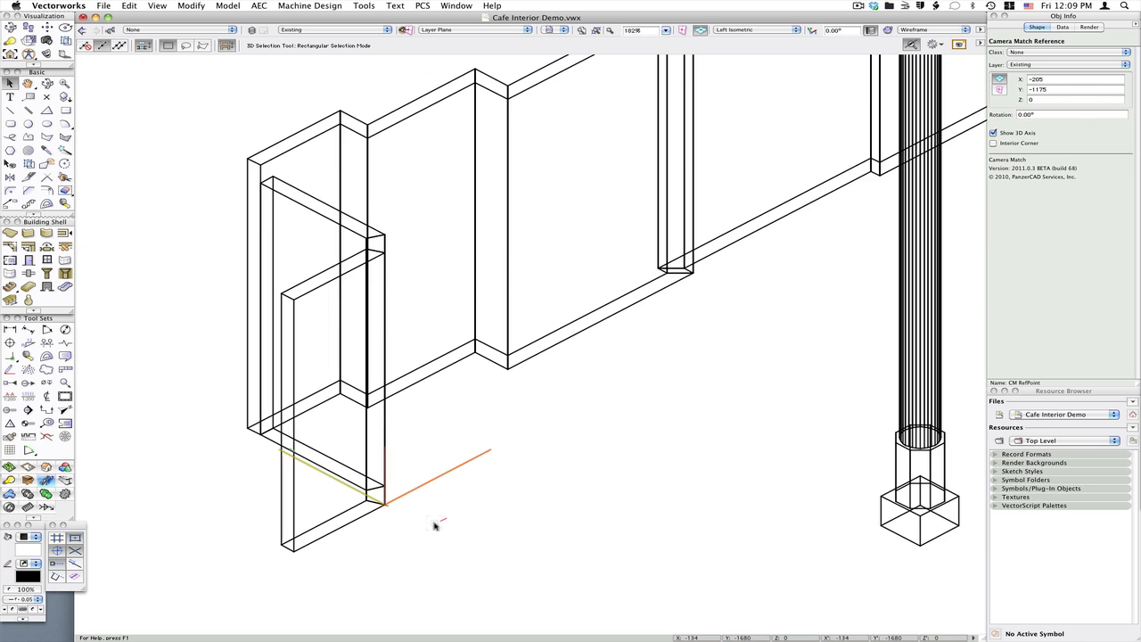
click(418, 547)
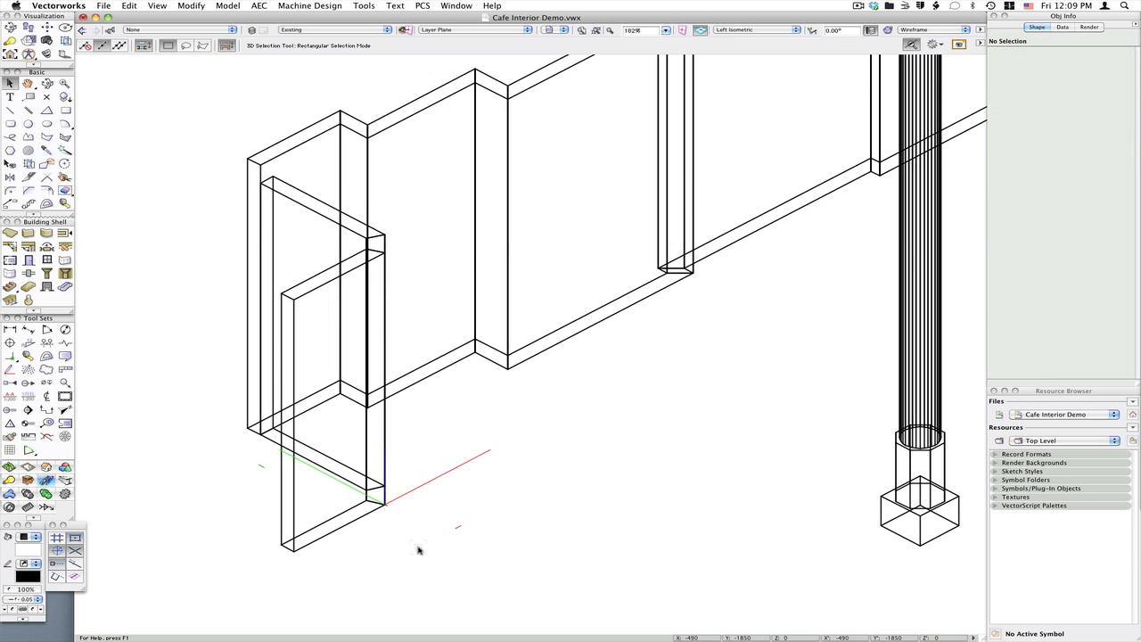
Switch to Top/Plan view and create a viewport on the sheet layer 1 [CM Rendering]
key(super+5)
scroll(626, 443, down, 1)
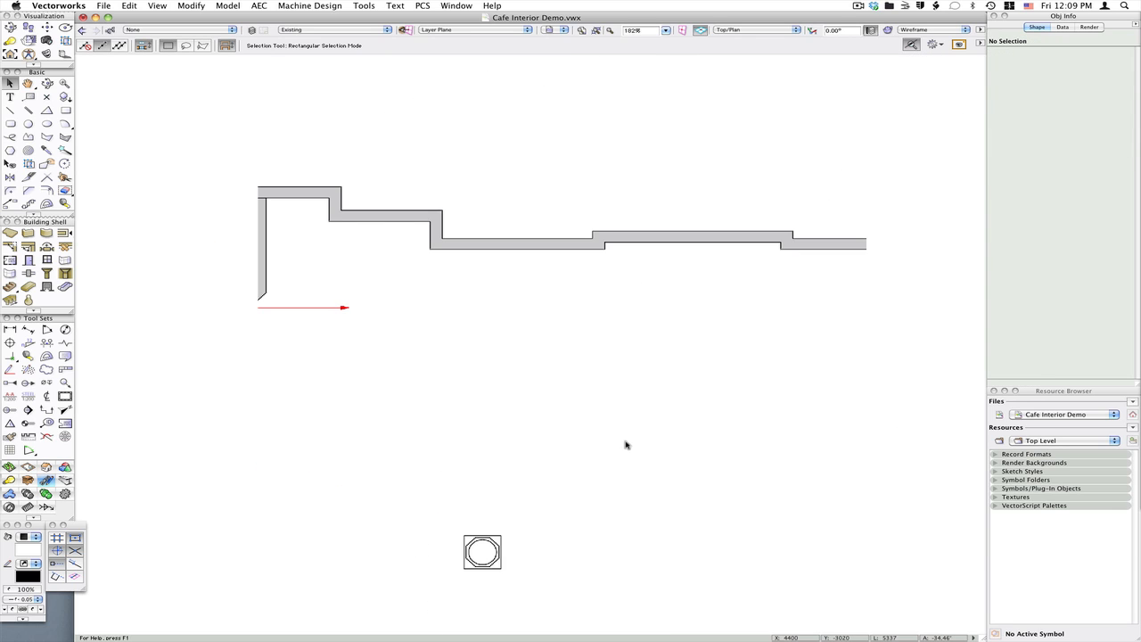
click(295, 308)
click(339, 386)
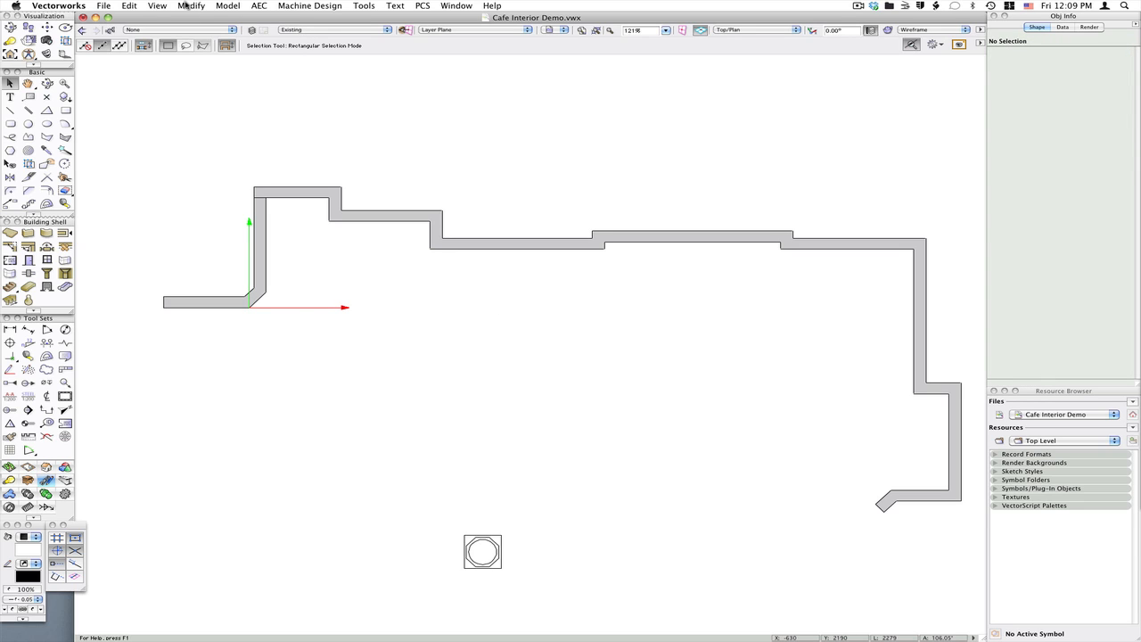
click(157, 5)
click(210, 214)
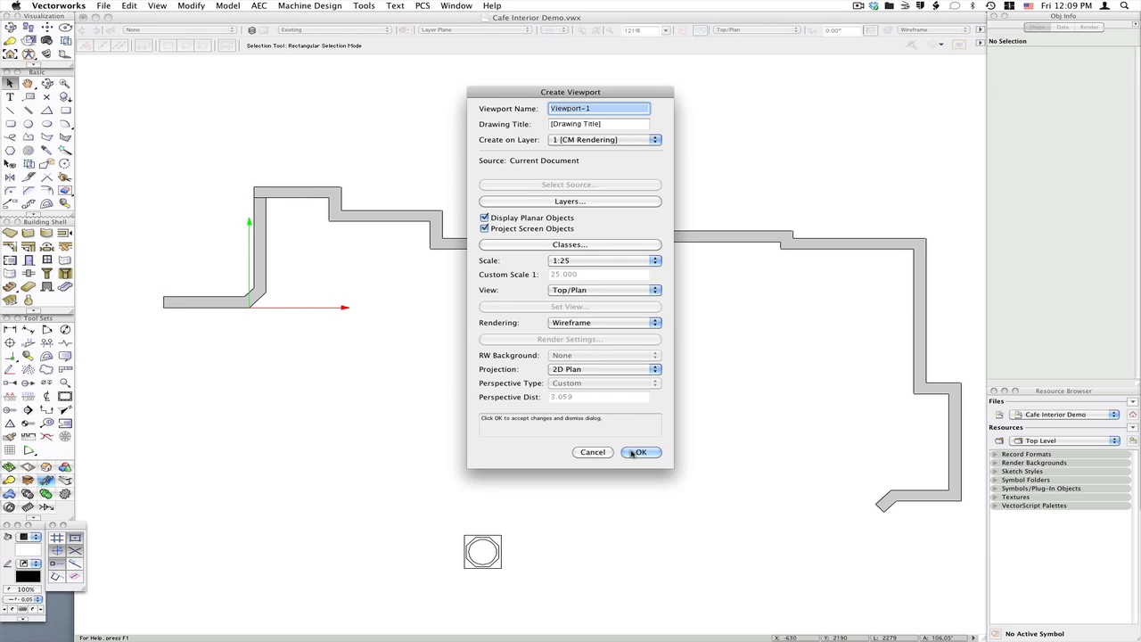
click(593, 140)
click(668, 485)
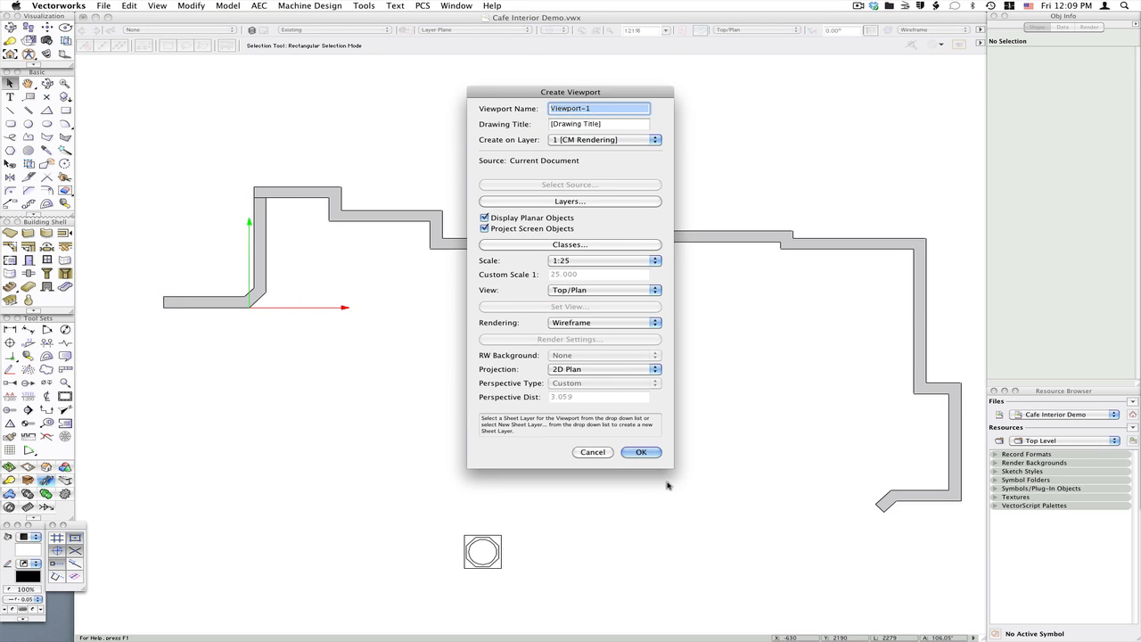
click(644, 452)
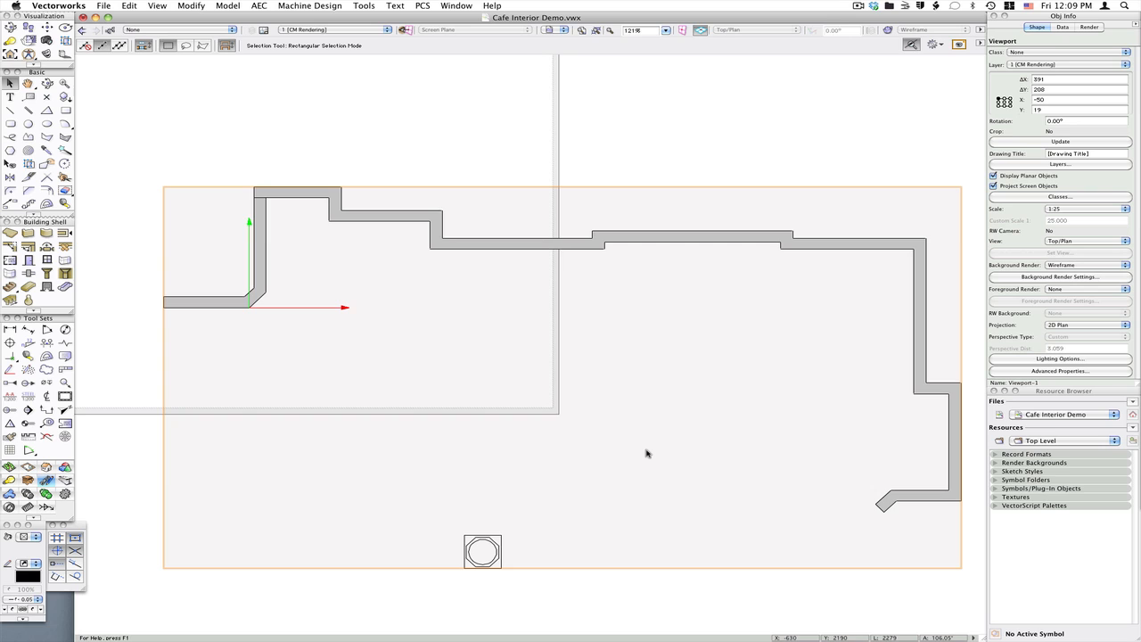
Open the new viewport's annotations for editing
scroll(749, 539, down, 2)
right_click(509, 345)
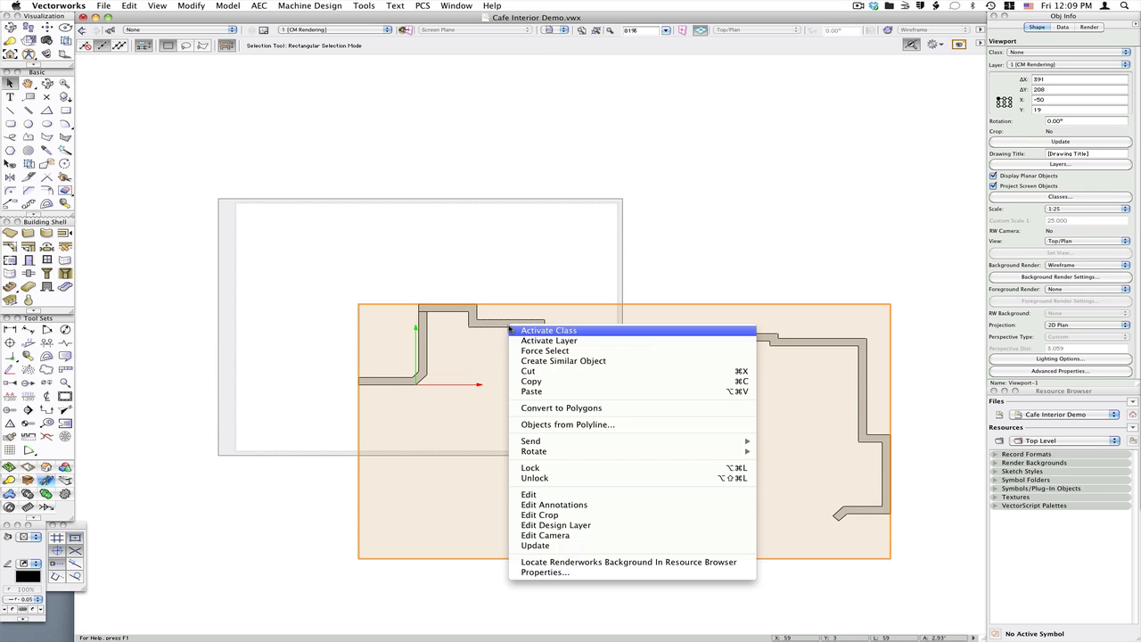
click(557, 507)
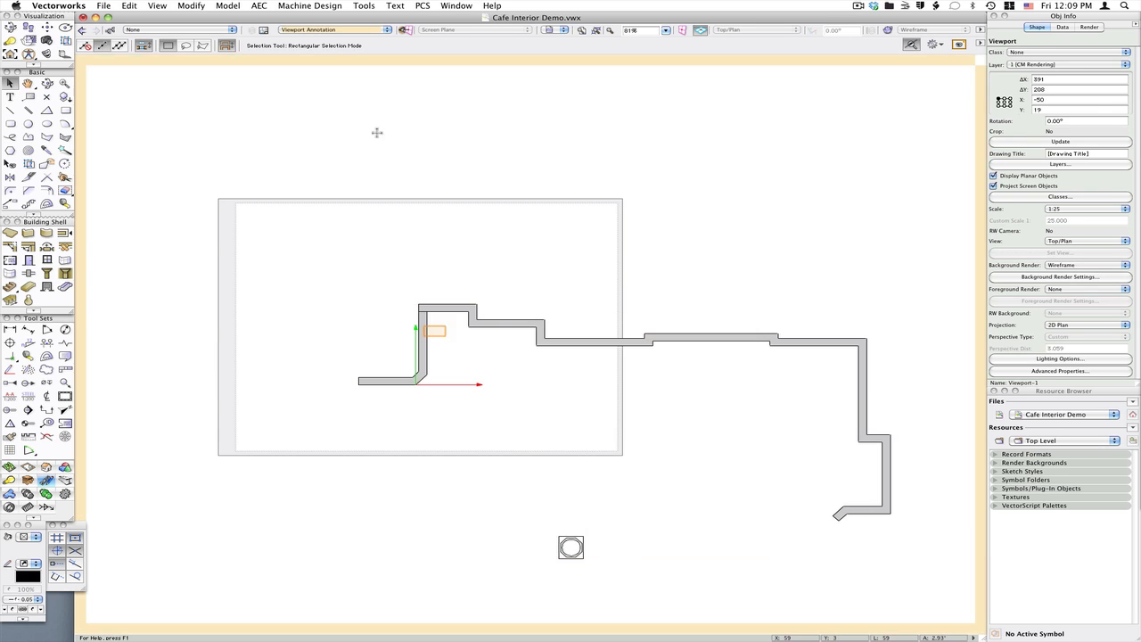
Start a CameraMatch Object and import the photo DSCN6277CM.JPG from the CM2011 Interior Demo Movie folder
click(364, 6)
mouse_move(375, 20)
click(525, 22)
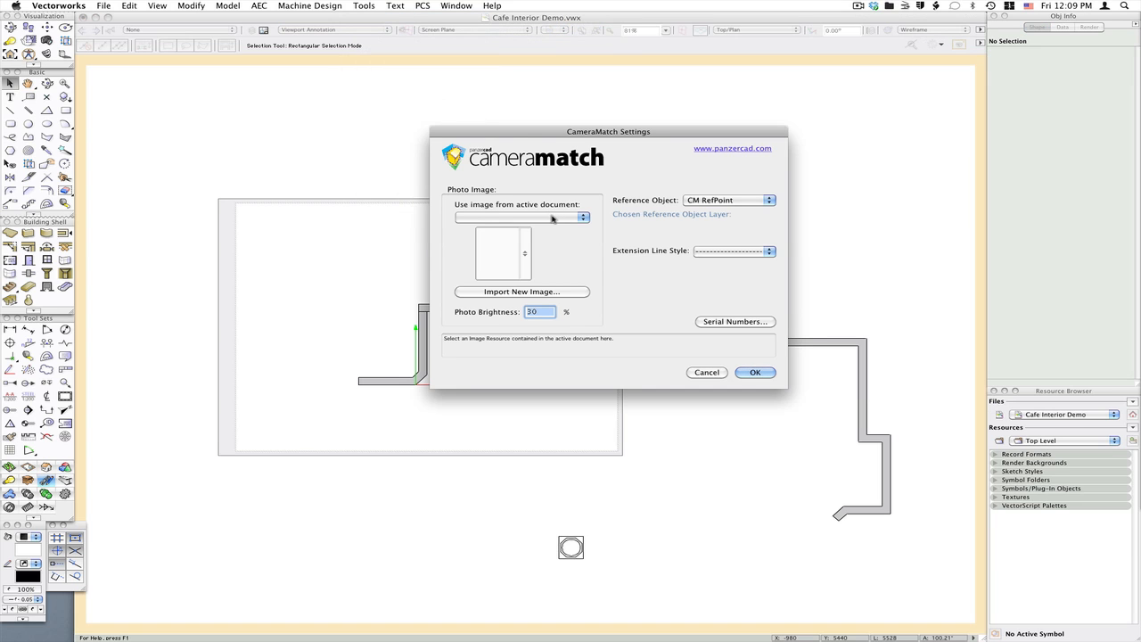
click(522, 291)
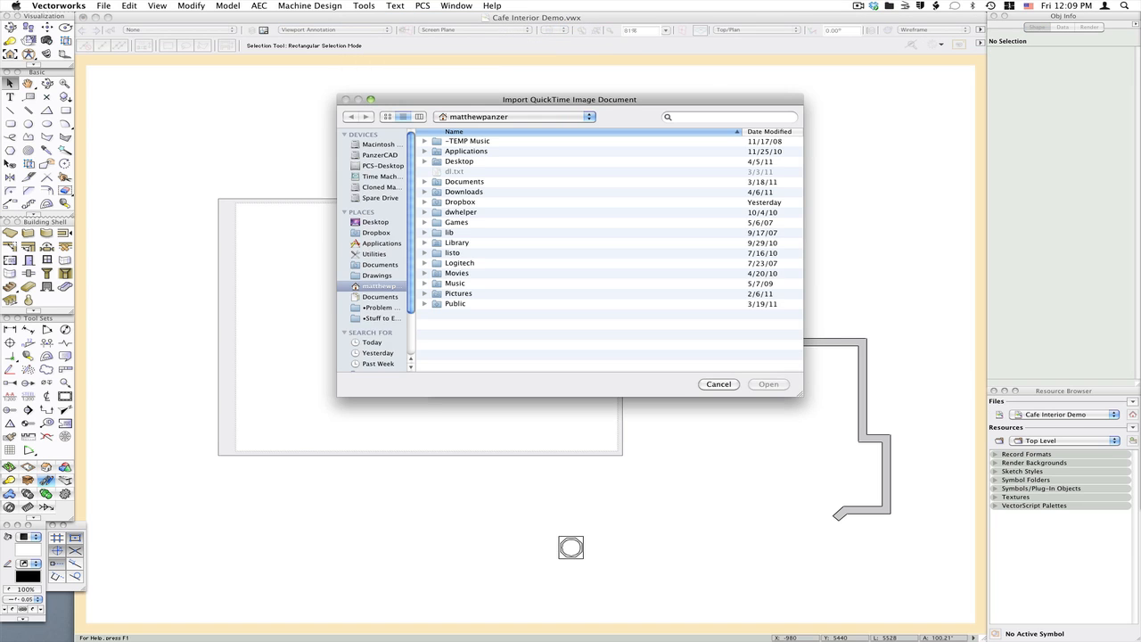
key(super+Tab)
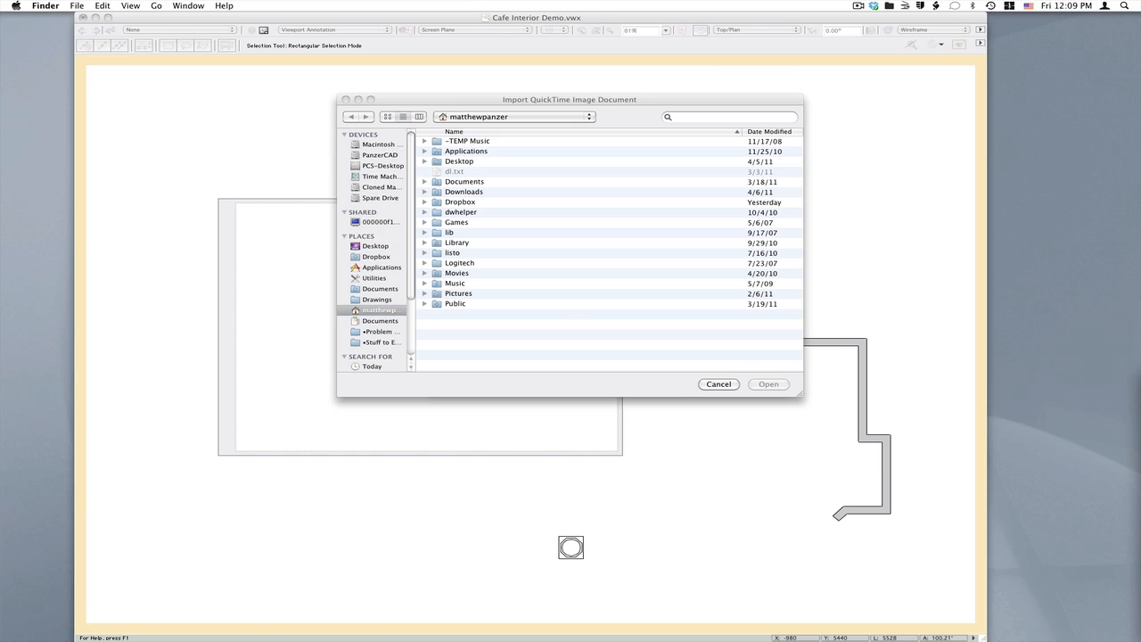
drag(1140, 359, 609, 358)
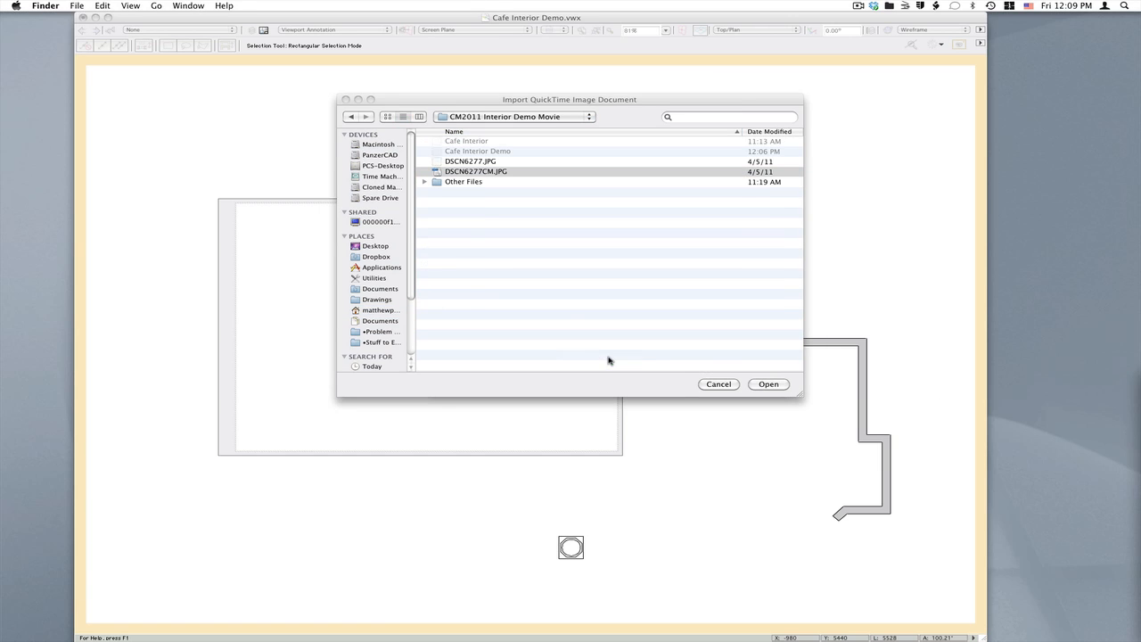
click(767, 384)
click(768, 385)
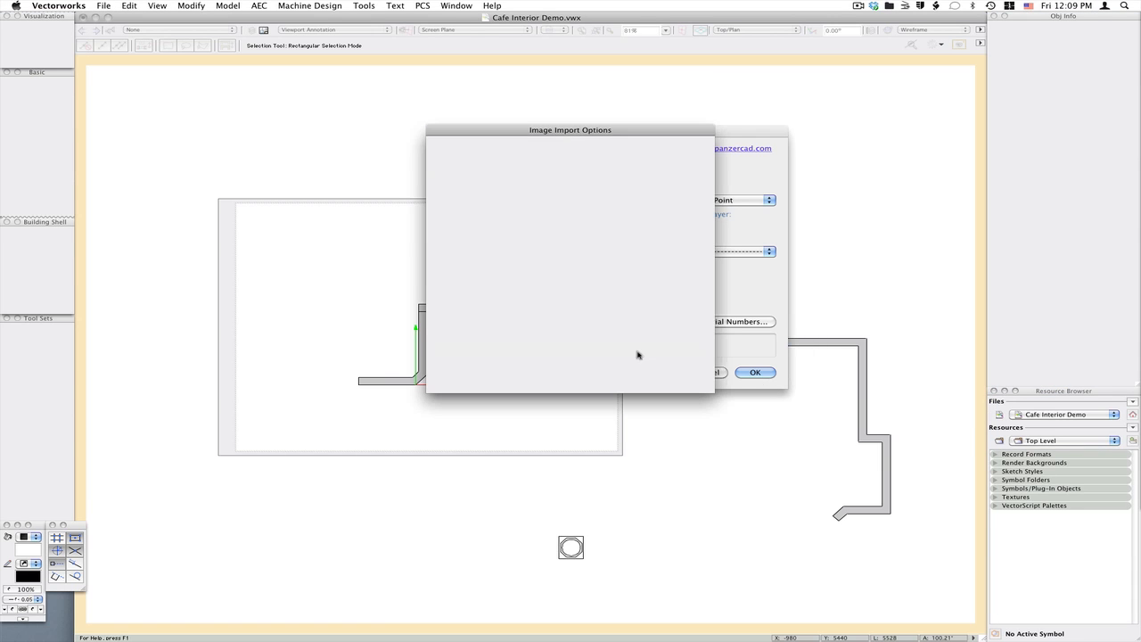
click(685, 373)
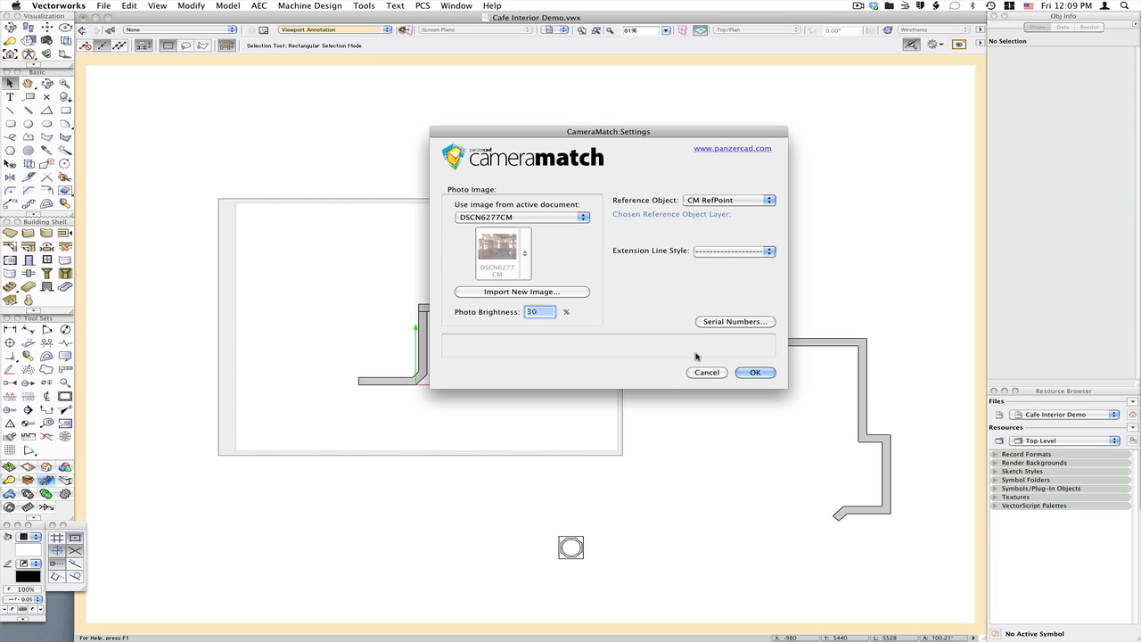
Choose CM RefPoint as the reference object and confirm the CameraMatch settings
click(558, 219)
click(558, 222)
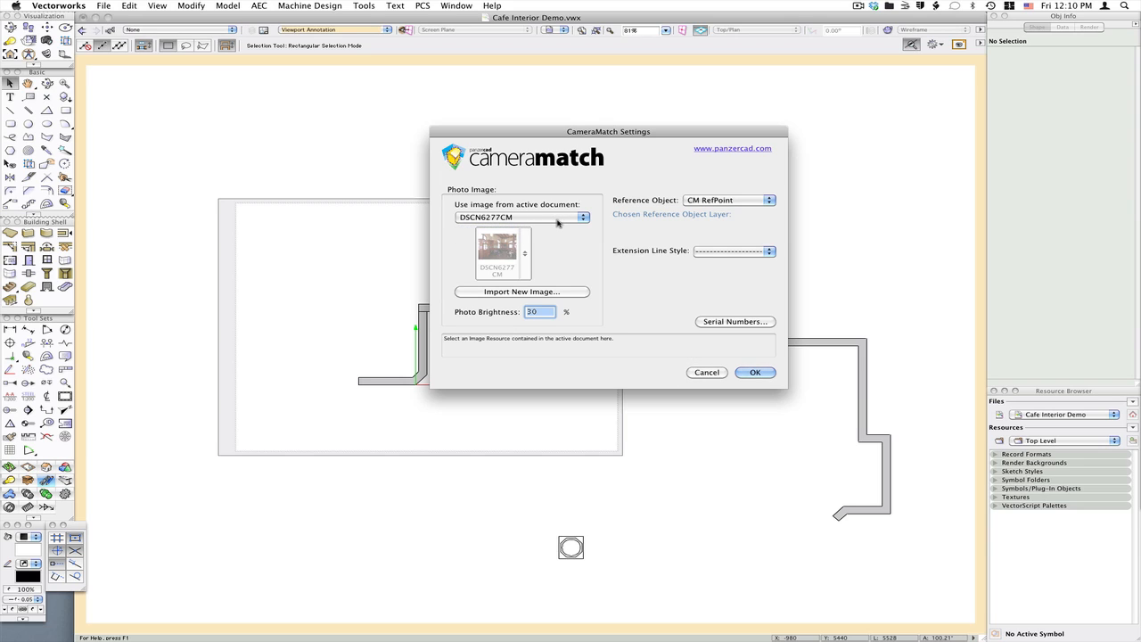
click(733, 201)
click(752, 201)
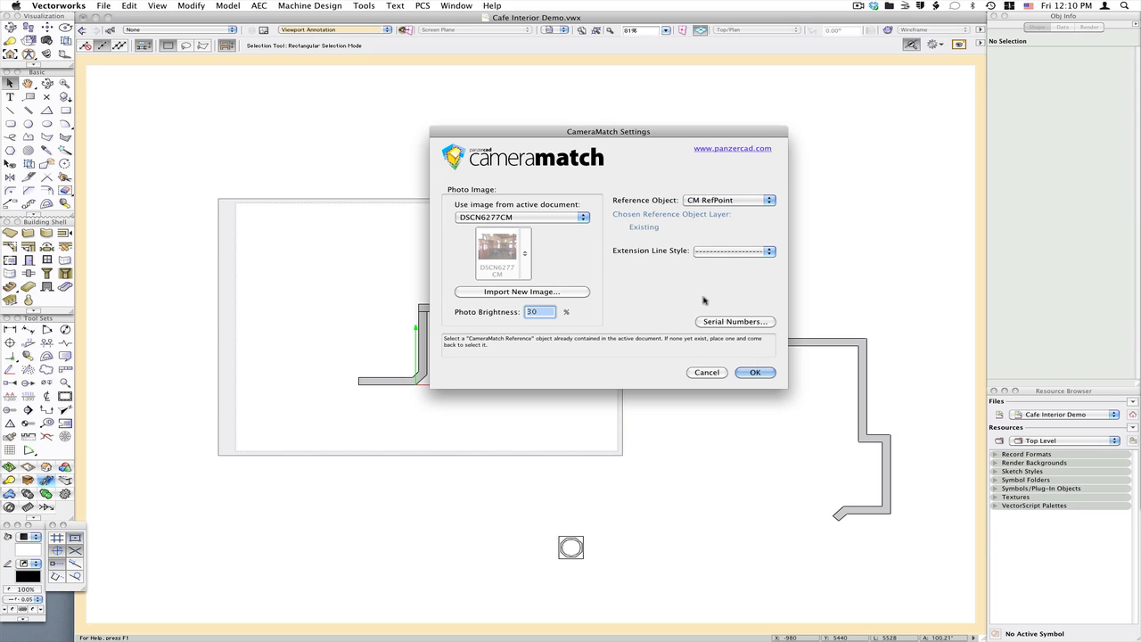
click(756, 374)
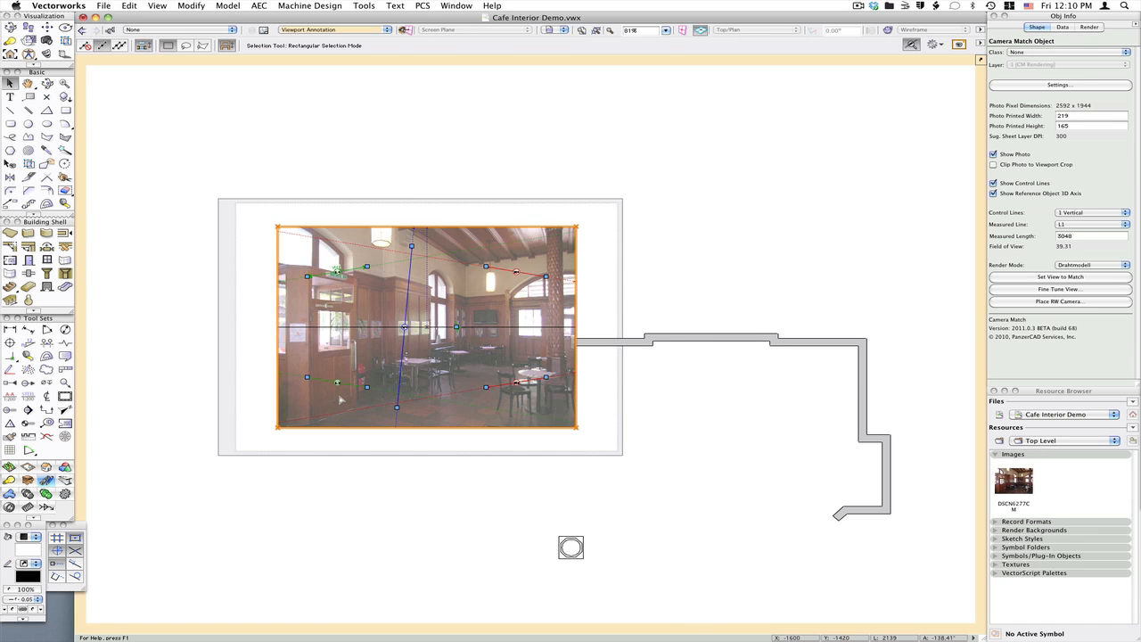
Zoom into the photo and align control line L1 with the ceiling edge of the back wall
scroll(340, 400, up, 1)
scroll(387, 262, up, 1)
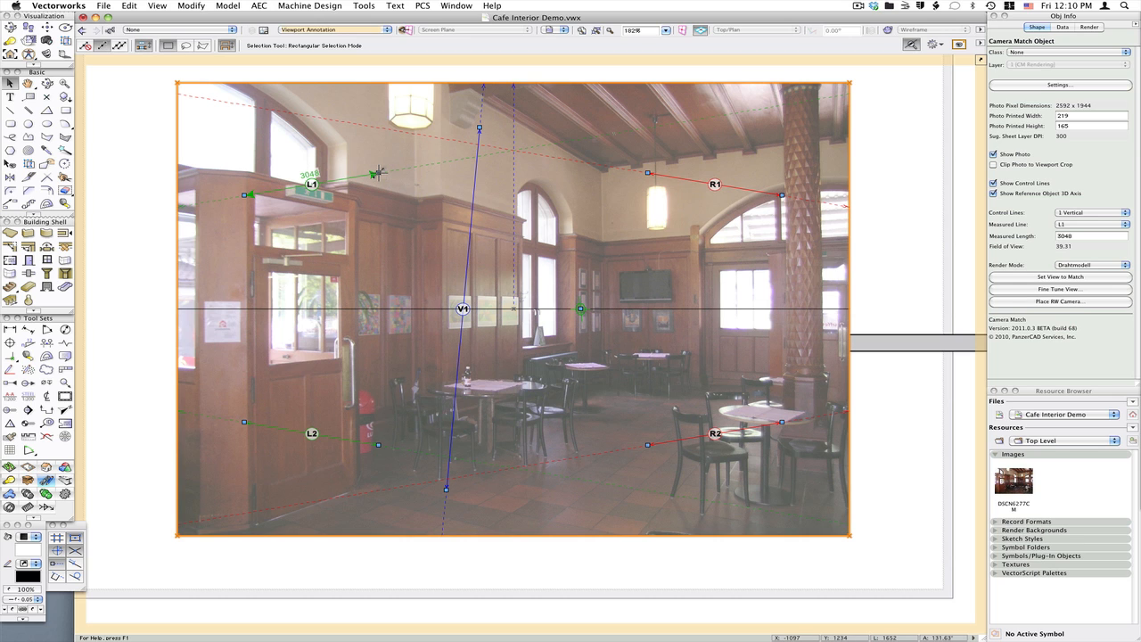
drag(378, 172, 849, 141)
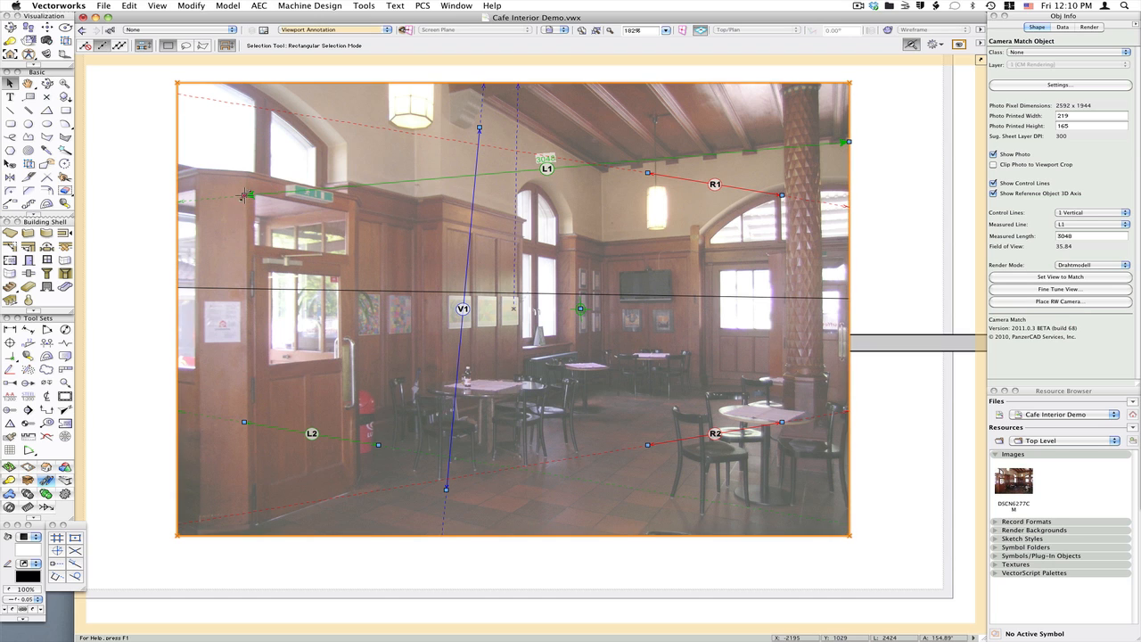
drag(246, 193, 604, 174)
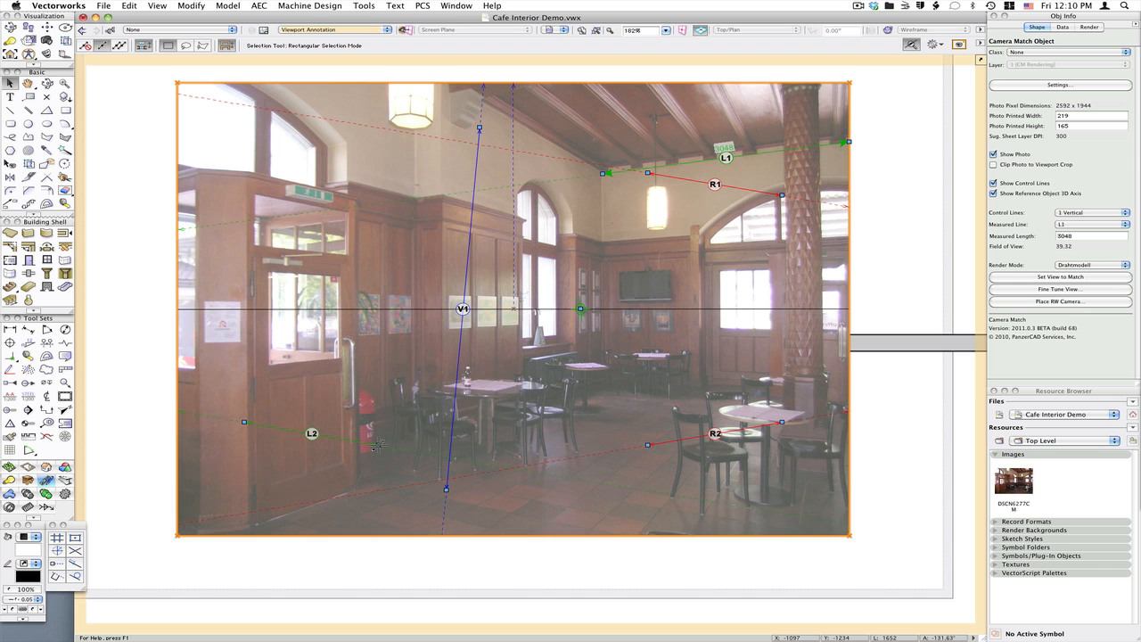
Align control line L2 with the back wall's floor edge and R2 with the left wall's floor edge
drag(378, 443, 744, 521)
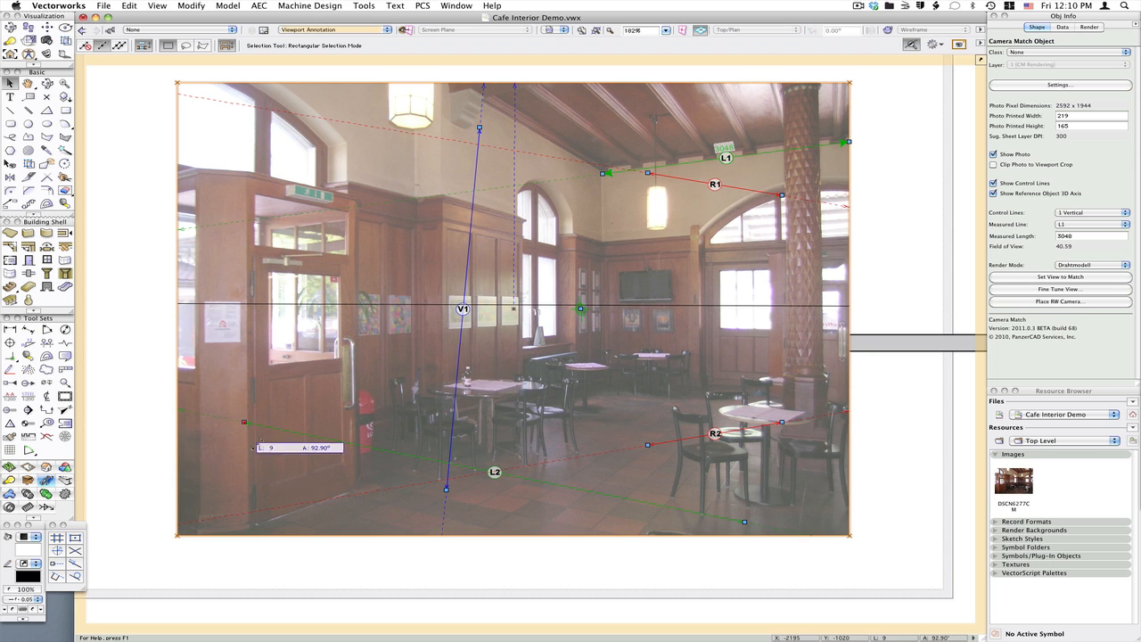
drag(424, 470, 427, 468)
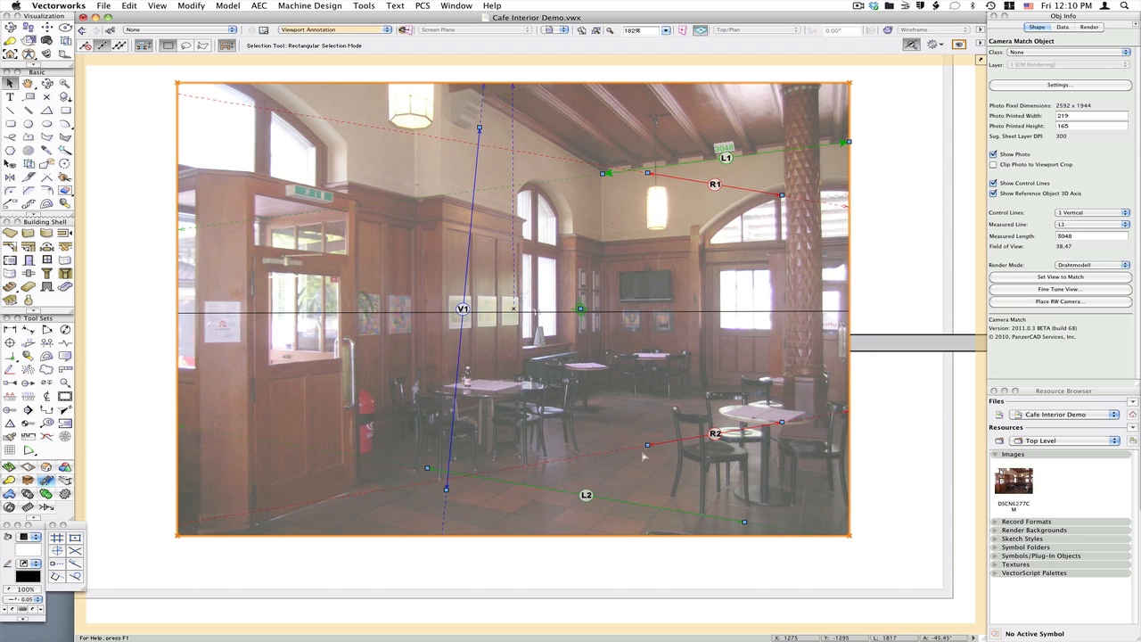
drag(647, 445, 249, 527)
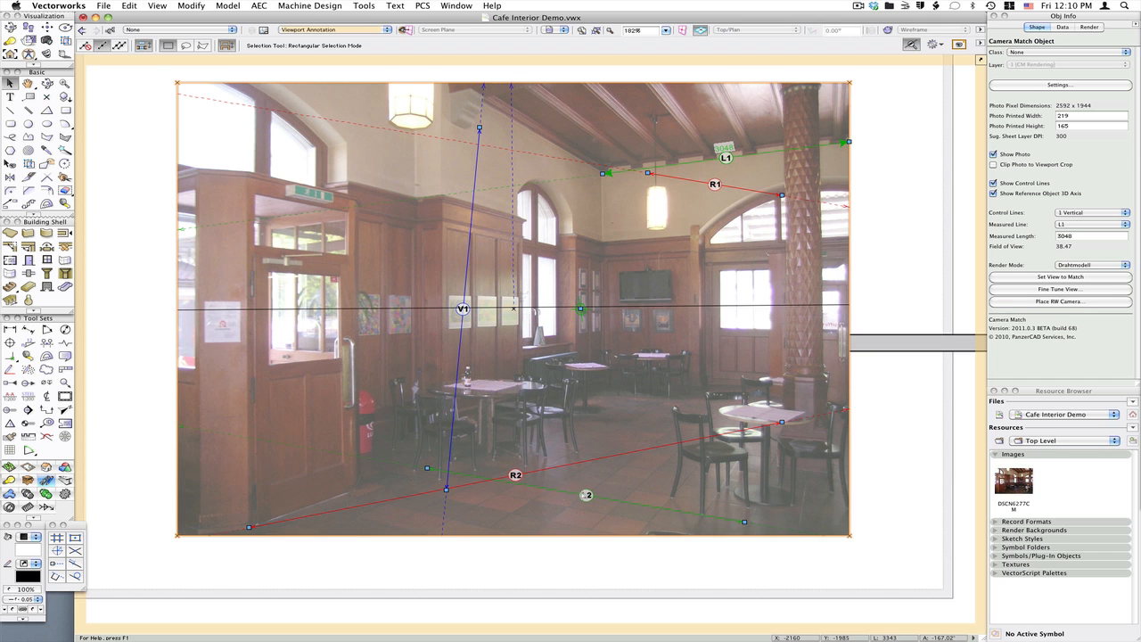
drag(782, 420, 356, 487)
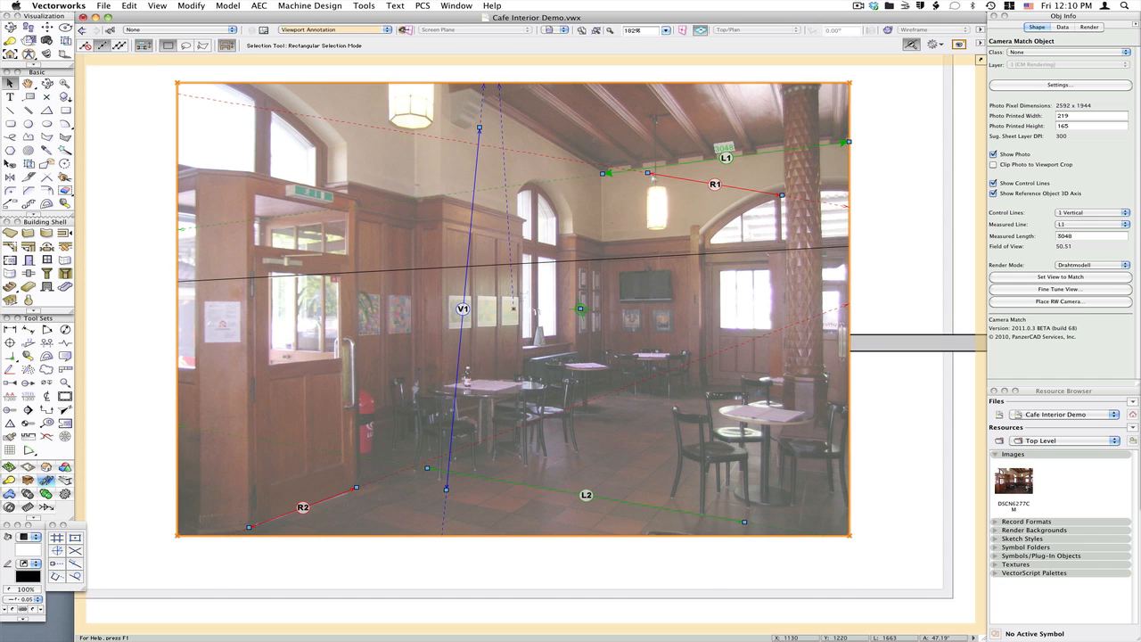
Align control line R1 with the top edge of the wood paneling on the left wall
drag(648, 172, 442, 193)
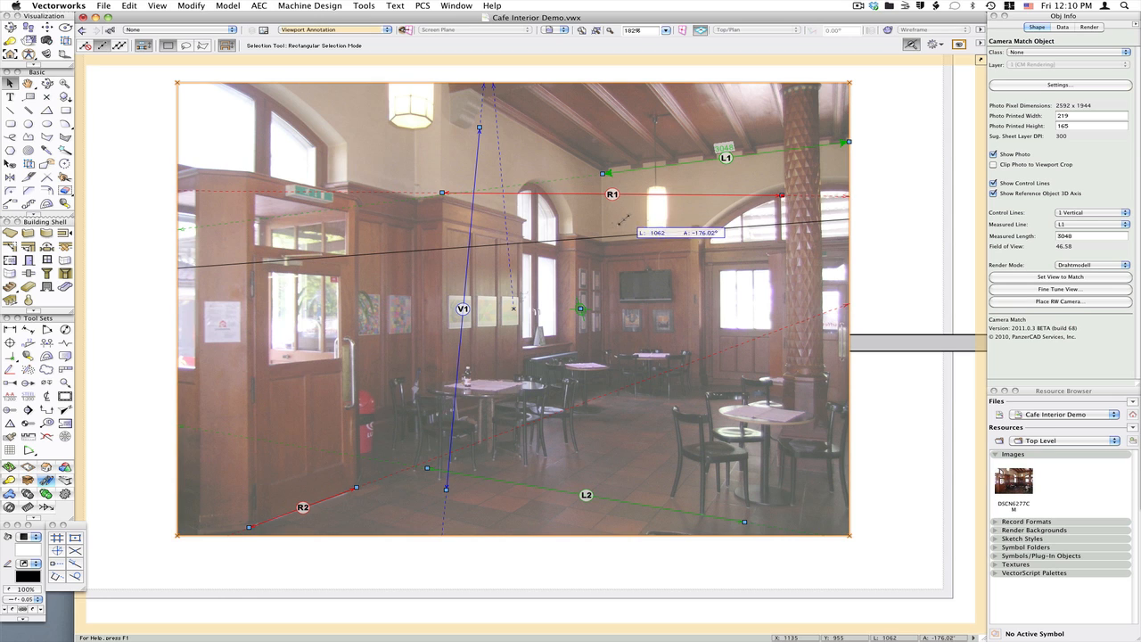
drag(603, 243, 602, 242)
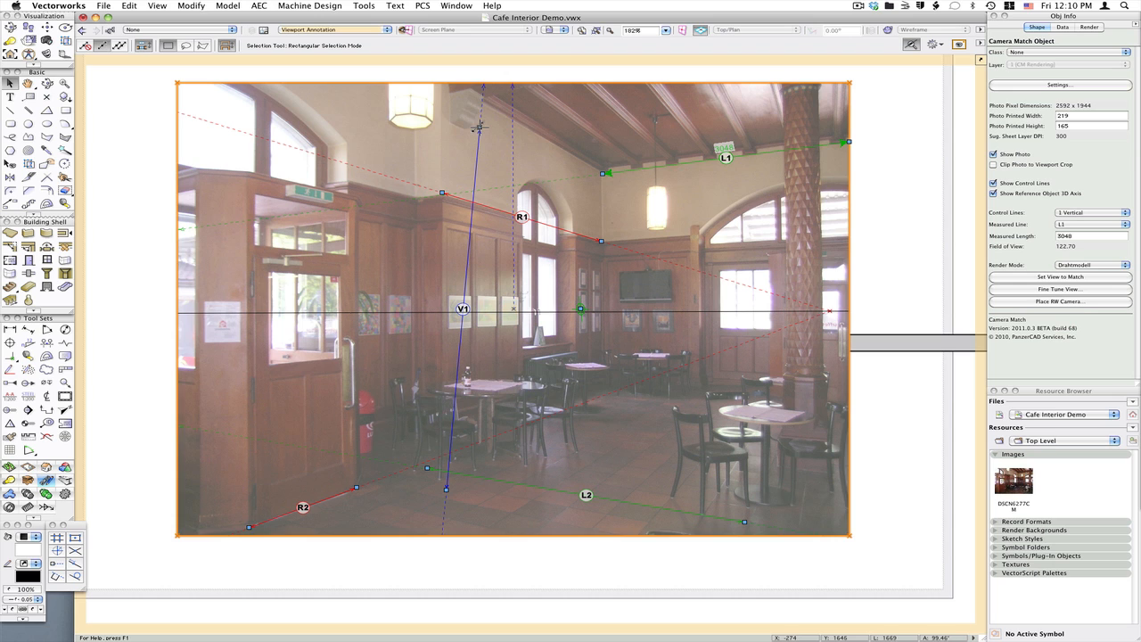
Move vertical control line V1 onto the edge of the wooden column at the right
drag(479, 128, 817, 91)
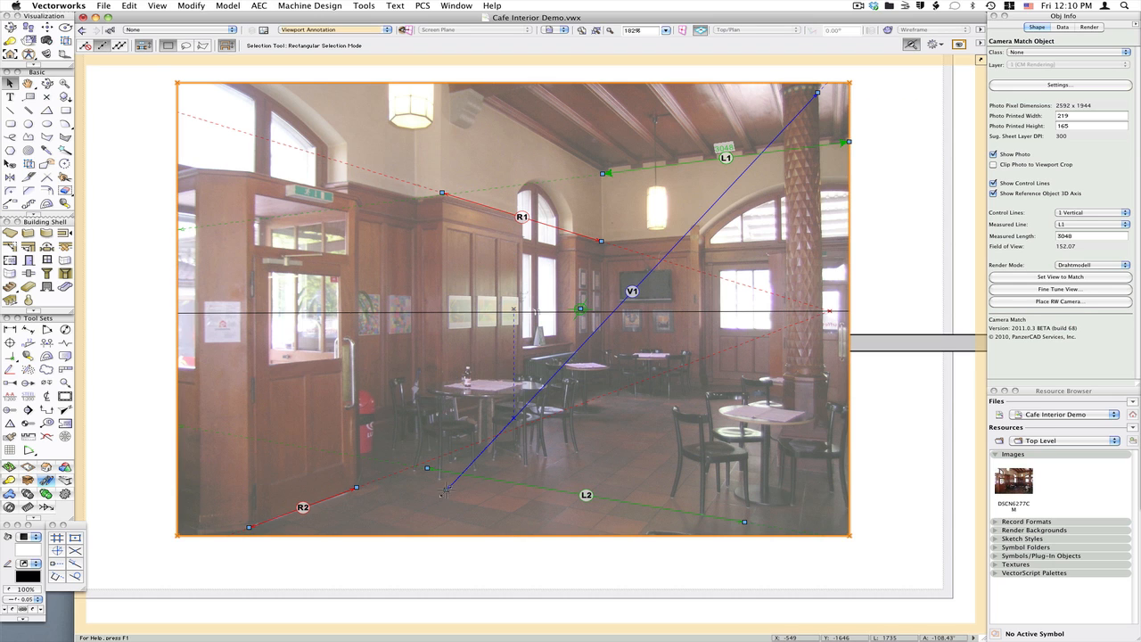
drag(447, 489, 824, 371)
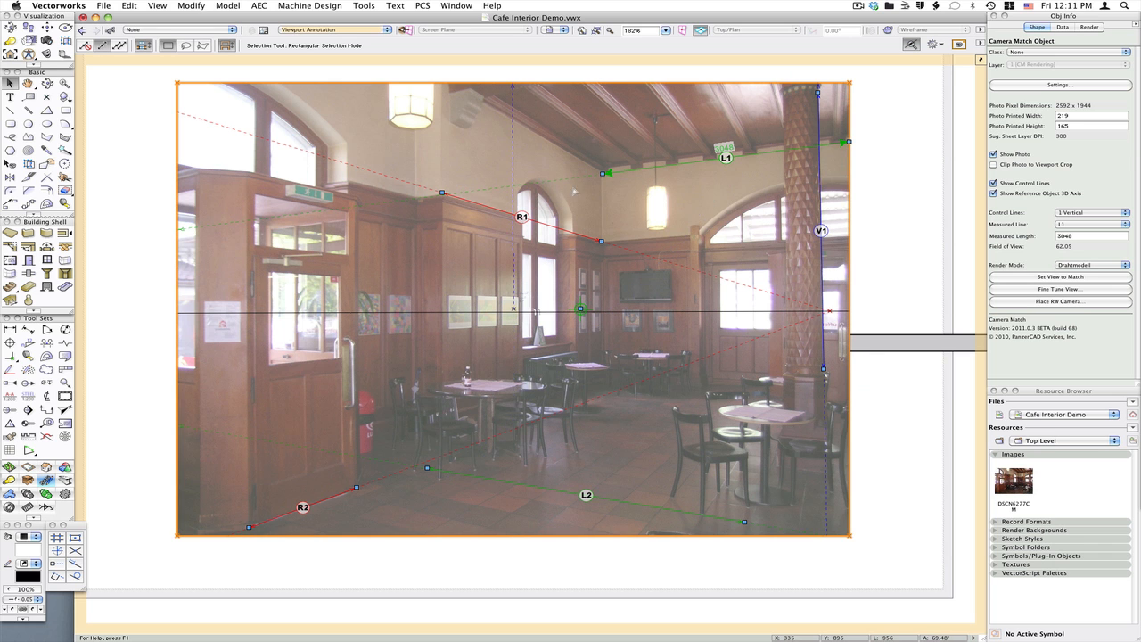
Zoom in and refine both endpoints of L1 at the back wall's ceiling edge
scroll(601, 170, up, 5)
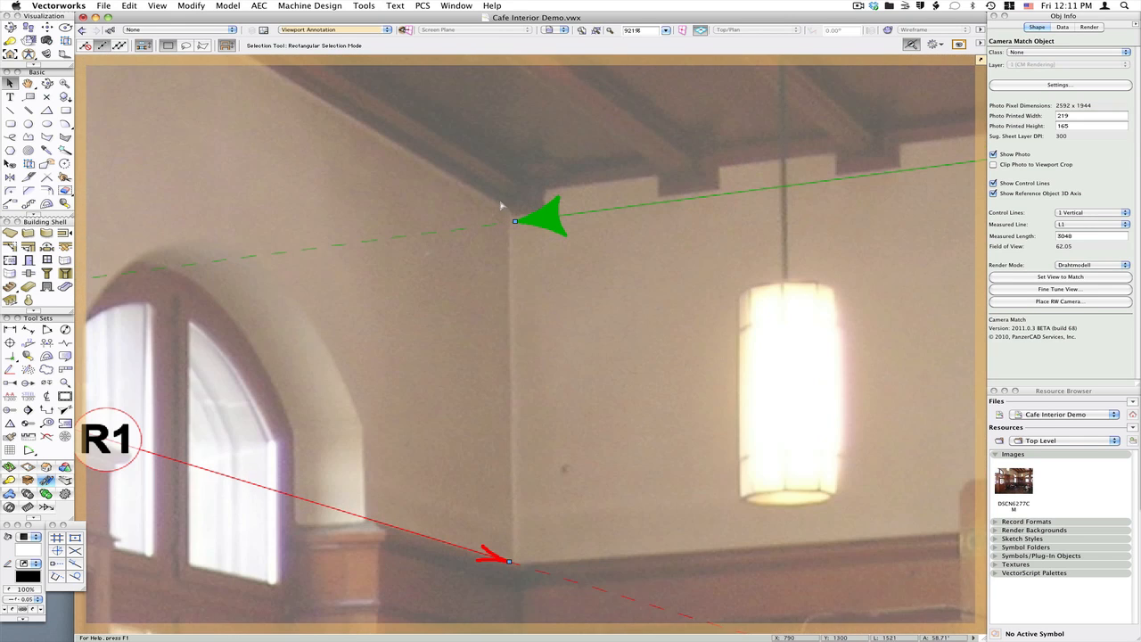
drag(515, 221, 509, 216)
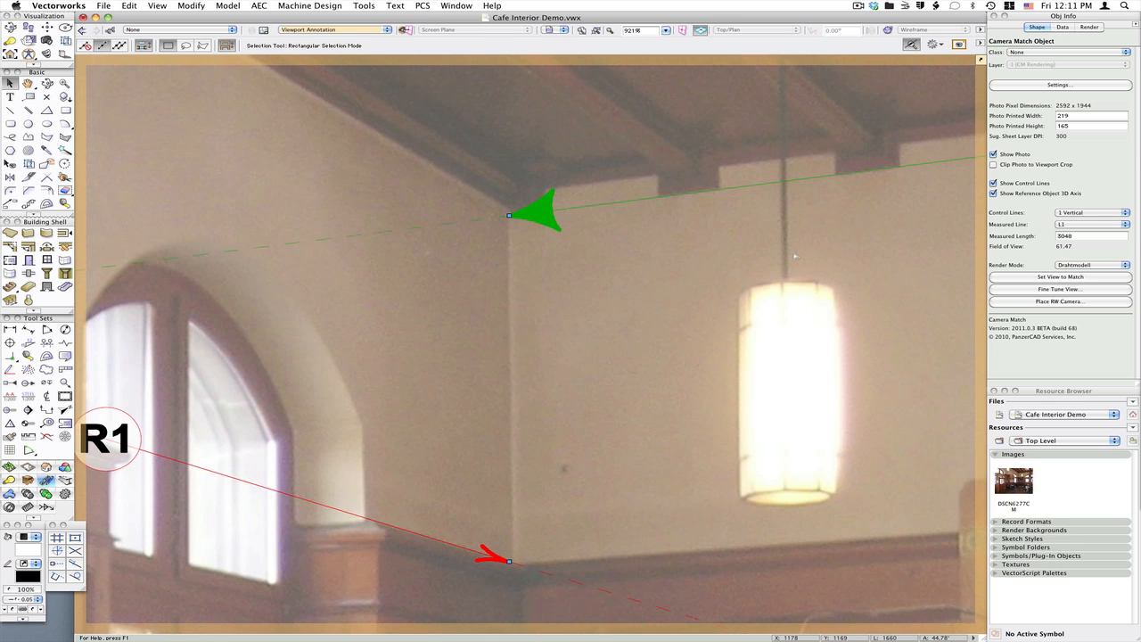
key(space)
drag(851, 217, 79, 334)
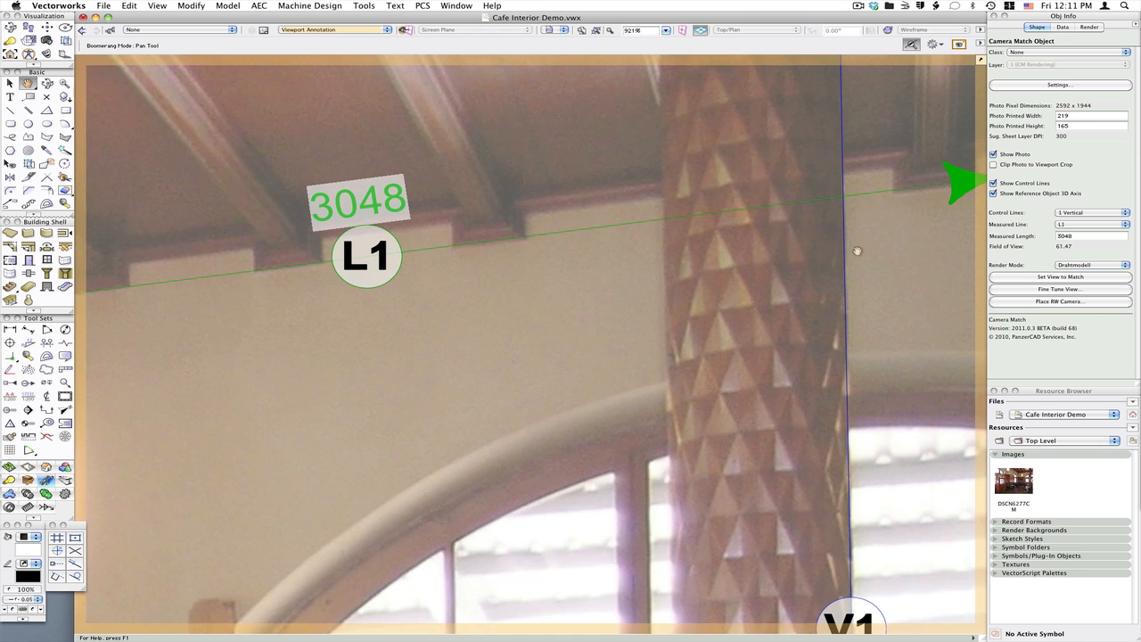
drag(857, 251, 535, 265)
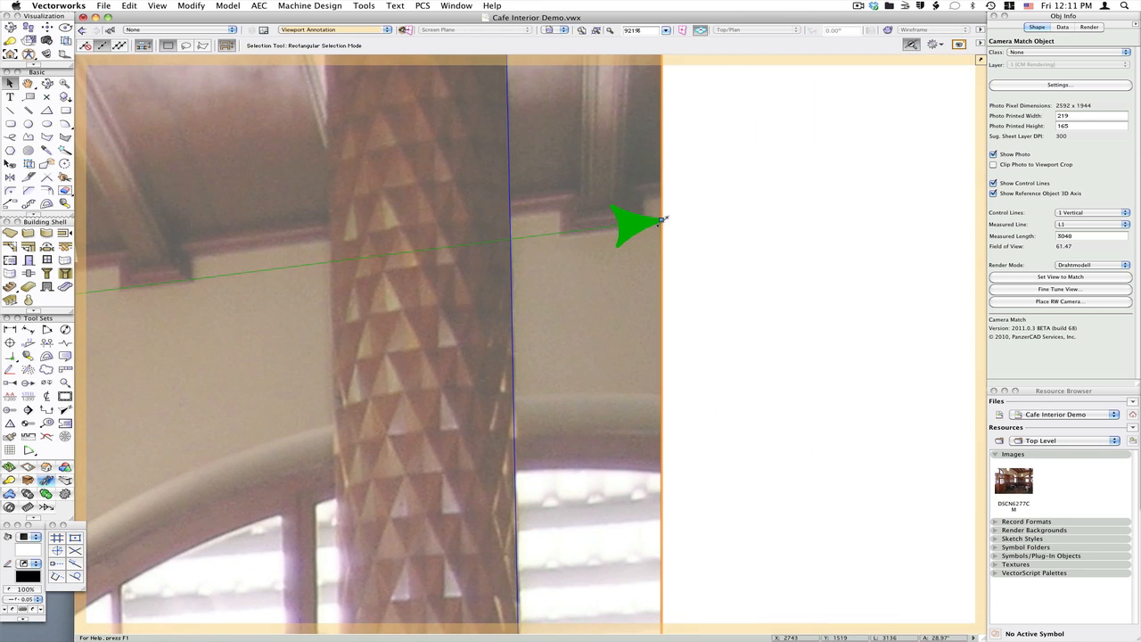
drag(663, 218, 663, 225)
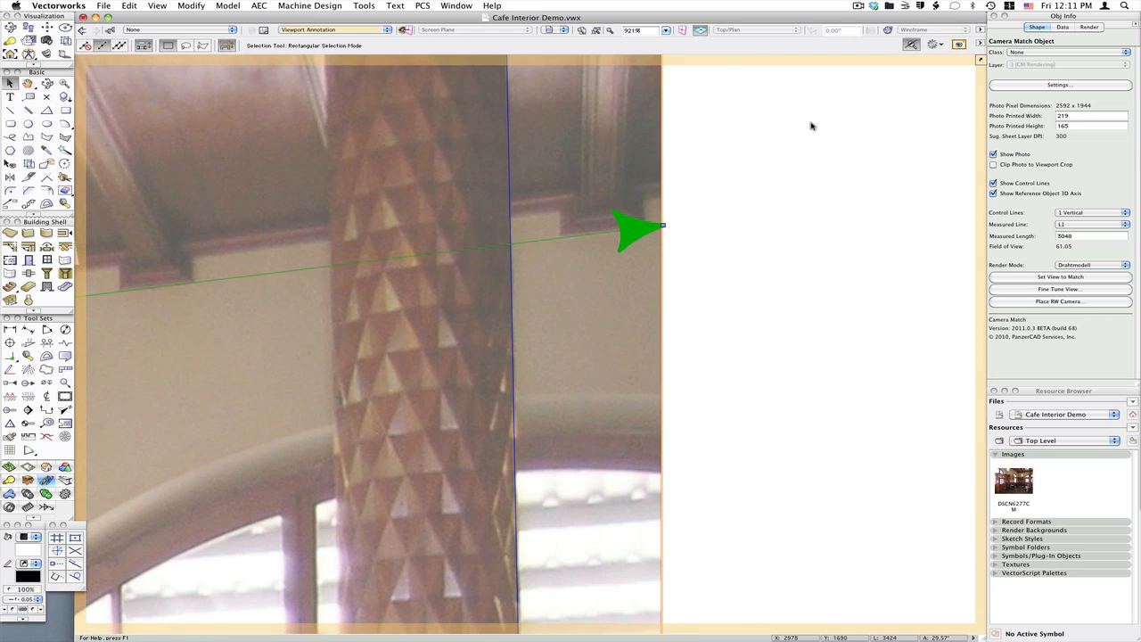
Refine the right endpoint of L2 along the floor edge of the back wall
scroll(812, 125, down, 3)
key(space)
drag(540, 395, 672, 257)
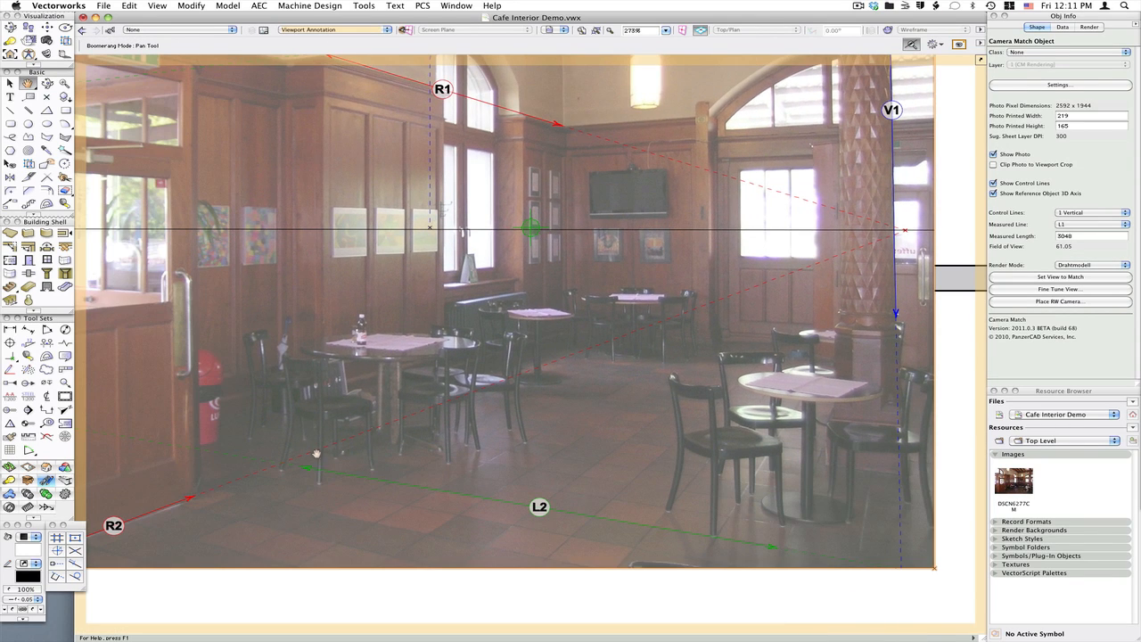
scroll(312, 462, up, 1)
key(space)
drag(904, 589, 565, 492)
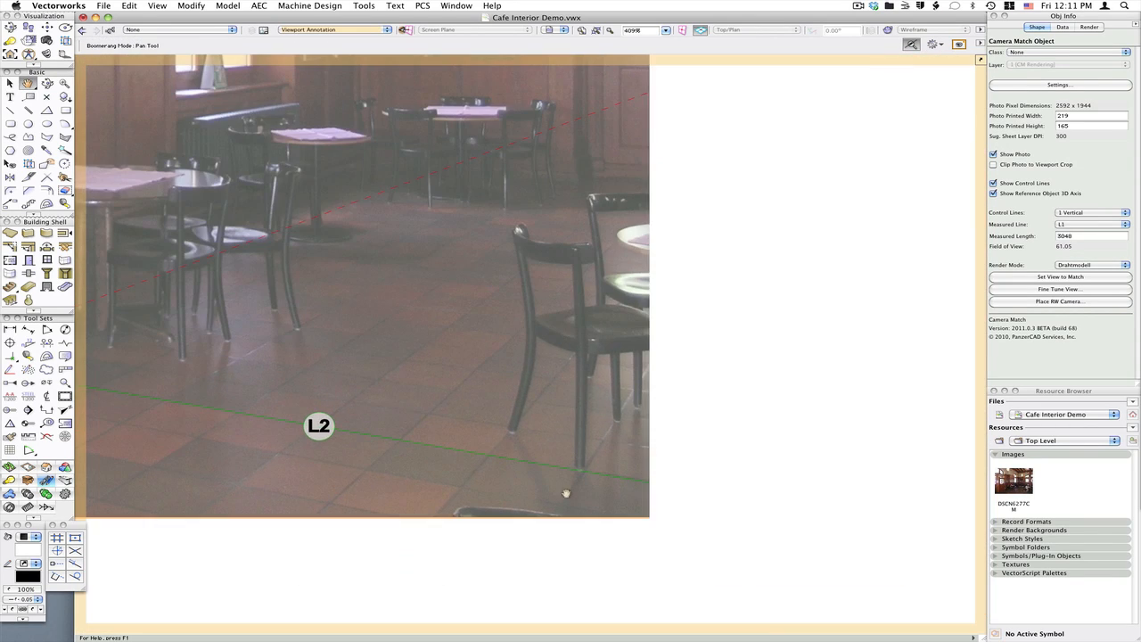
scroll(700, 502, up, 1)
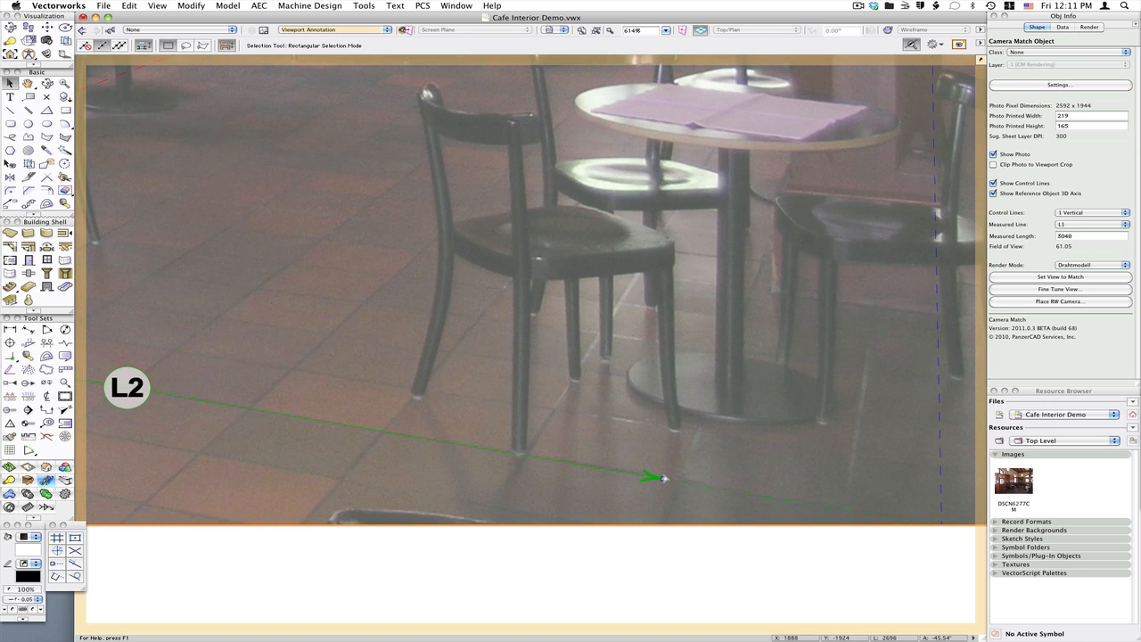
drag(660, 478, 682, 479)
Zoom in and refine both endpoints of R2 along the left wall's floor edge
scroll(808, 518, down, 2)
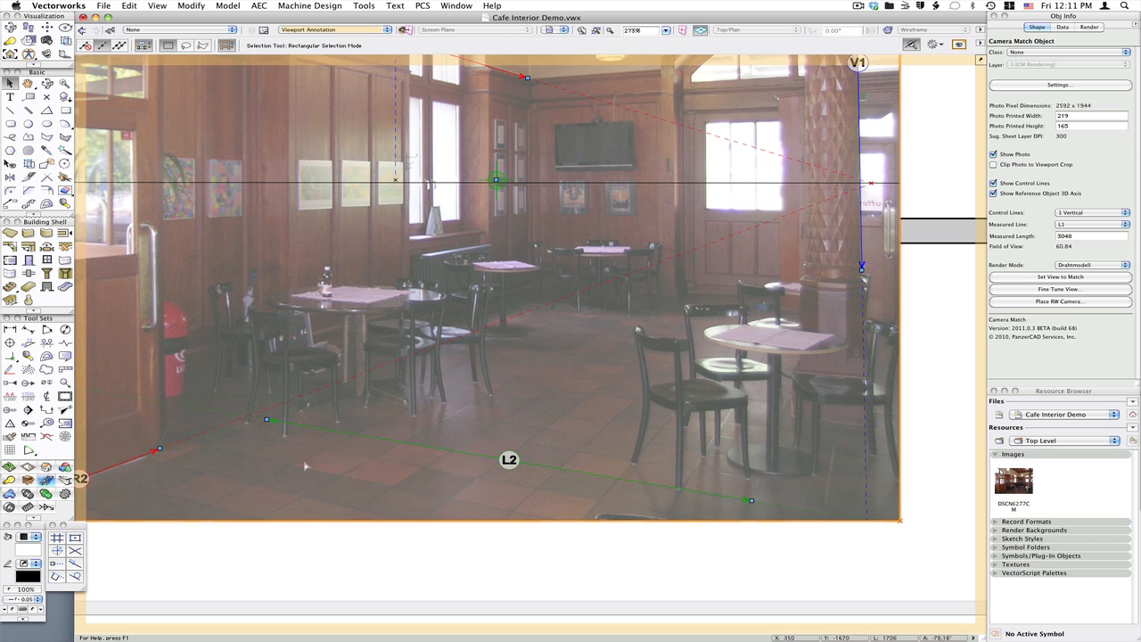
middle_drag(82, 492, 543, 461)
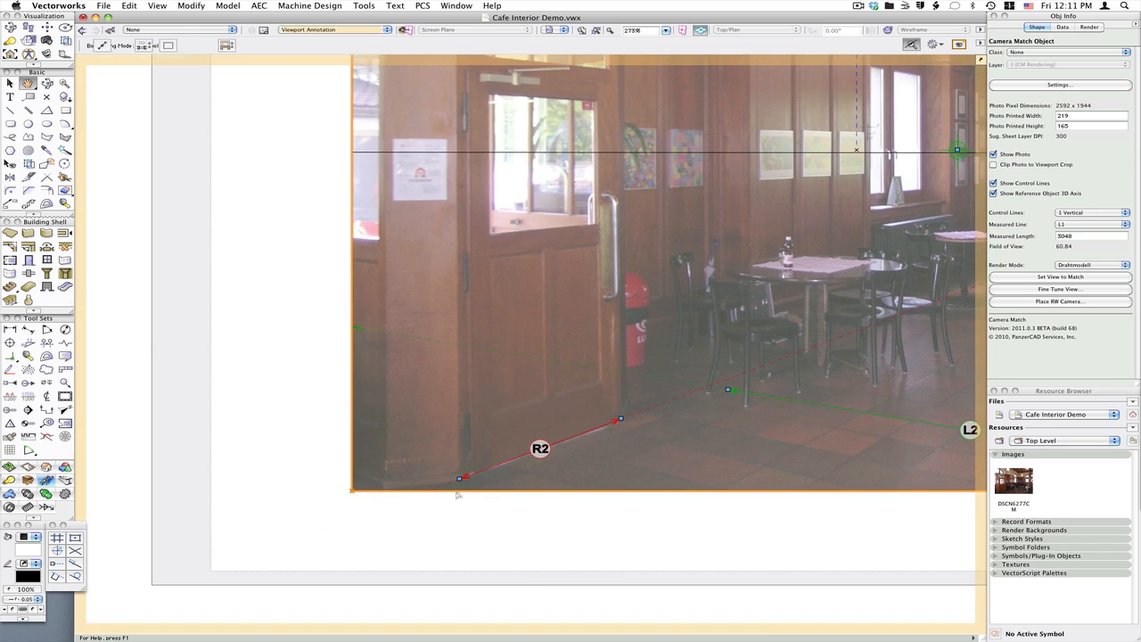
scroll(461, 492, up, 2)
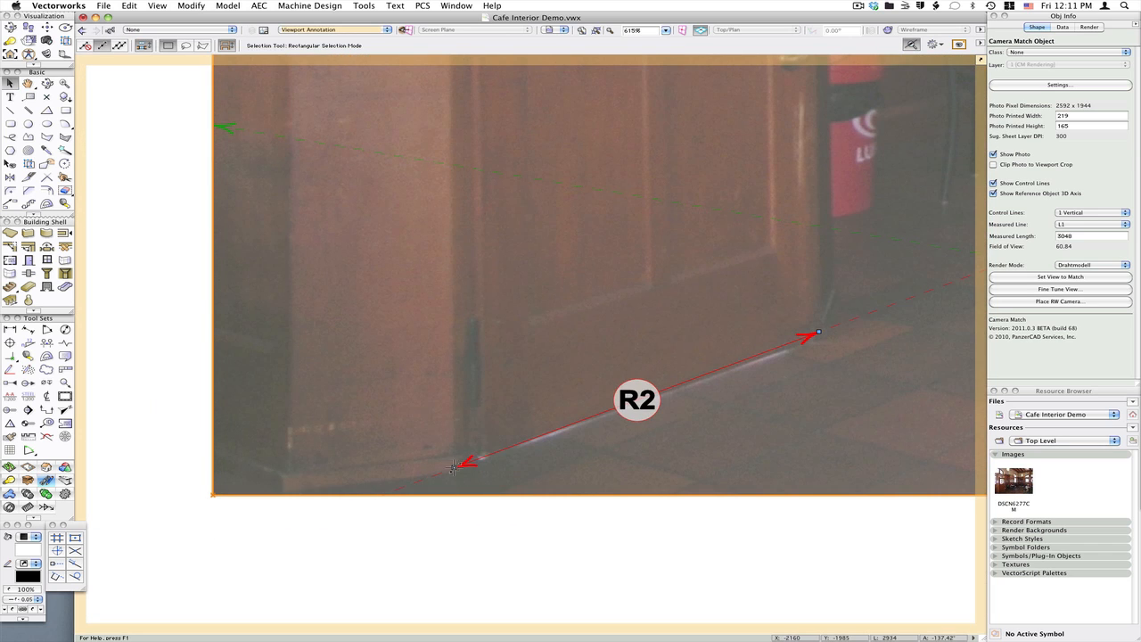
drag(453, 467, 457, 470)
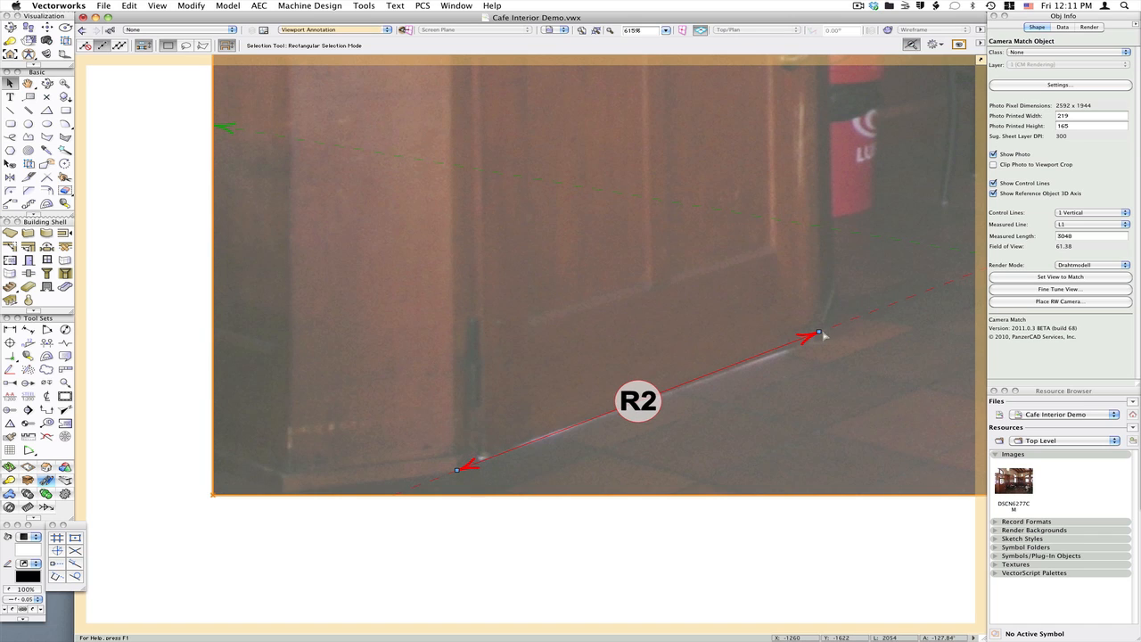
drag(819, 332, 820, 338)
Refine both endpoints of R1 along the paneling top edge at the wall corners
scroll(502, 509, down, 5)
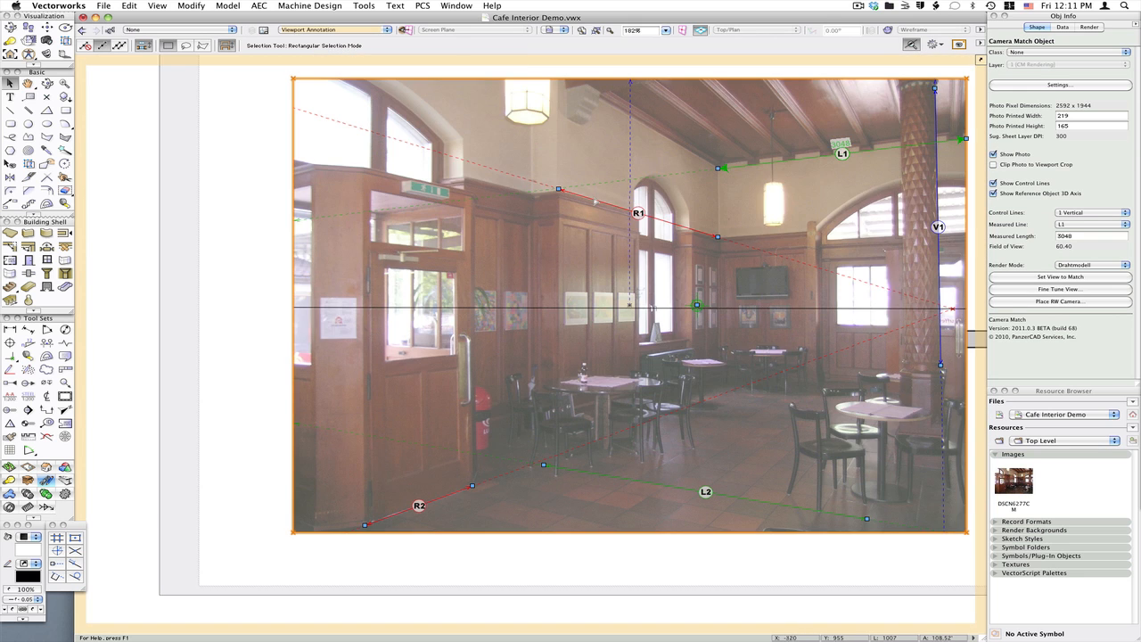
scroll(589, 197, up, 5)
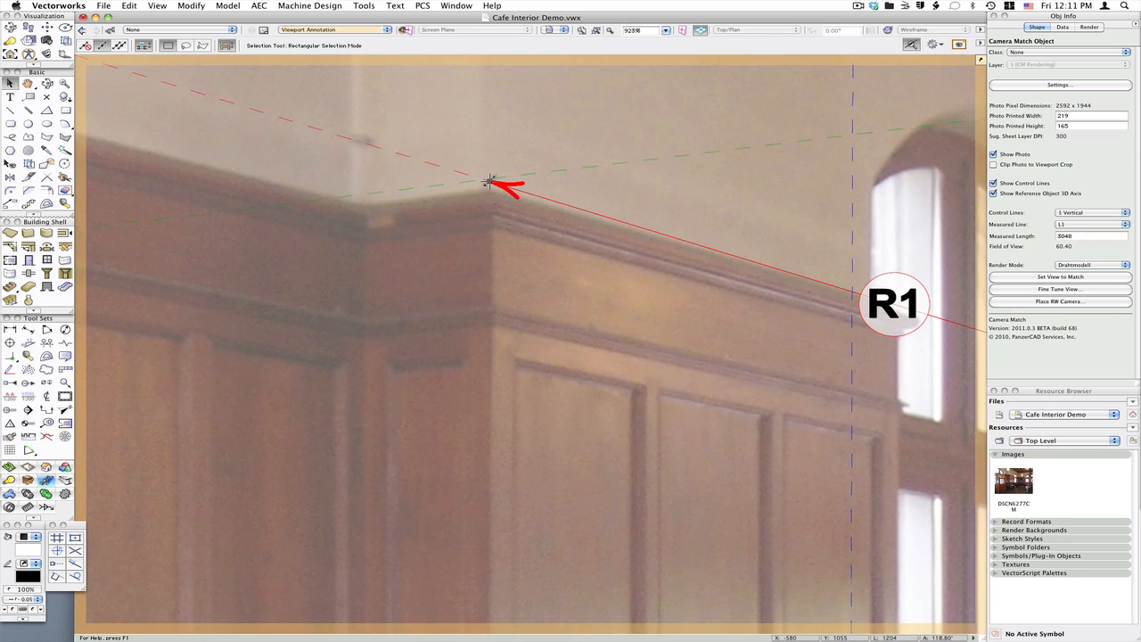
drag(489, 182, 490, 189)
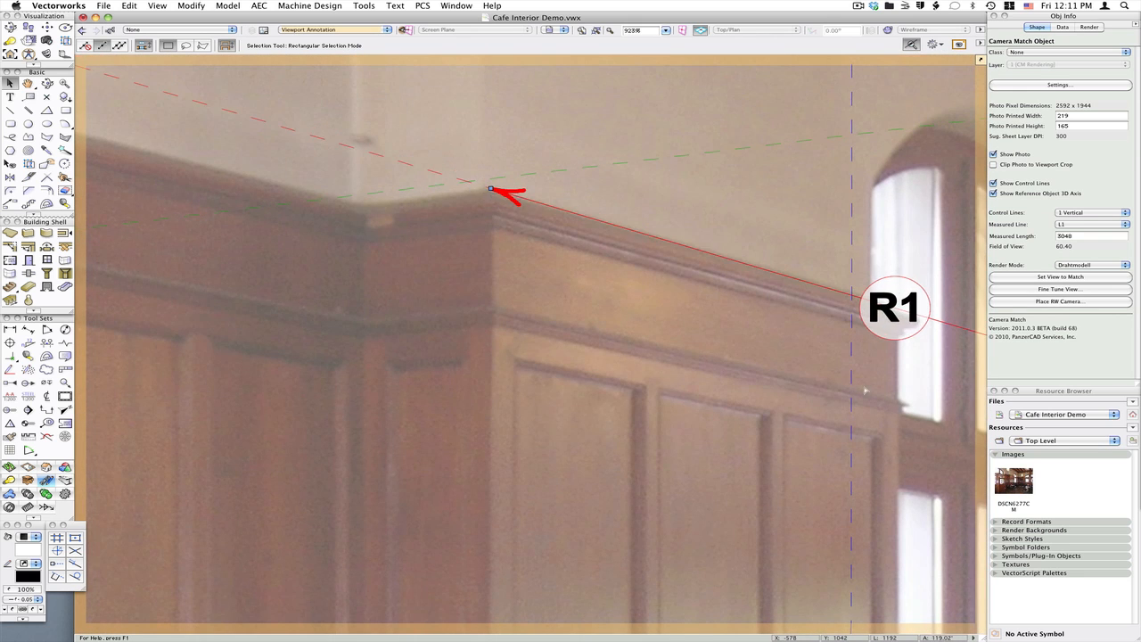
drag(865, 391, 184, 198)
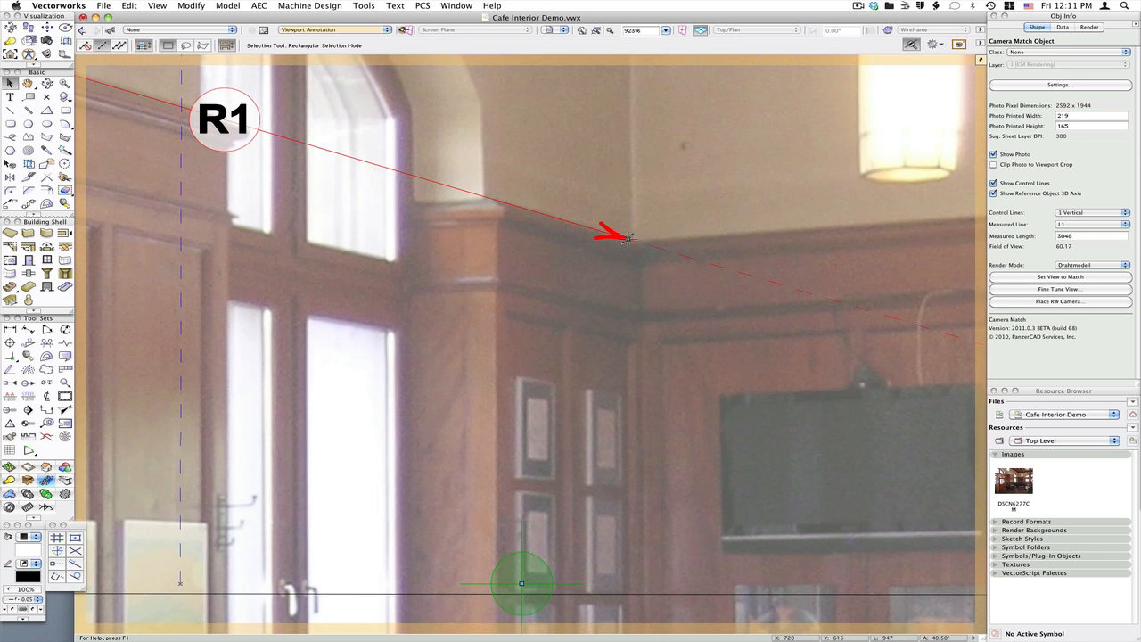
drag(628, 237, 634, 239)
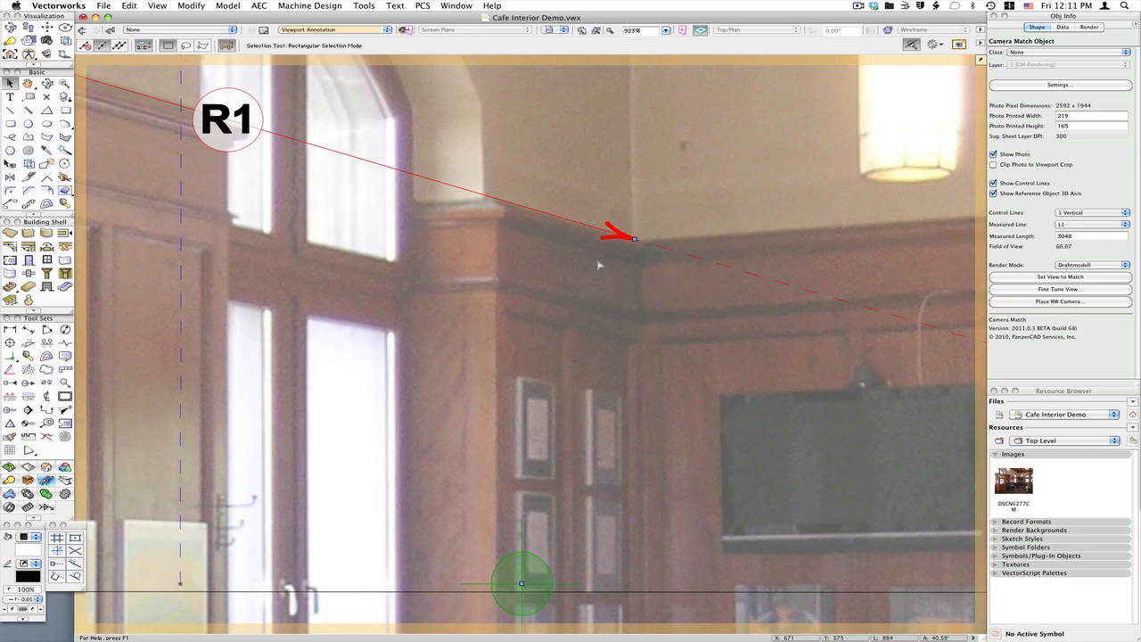
Zoom out and examine the placement of all control lines across the photo
drag(596, 482, 891, 147)
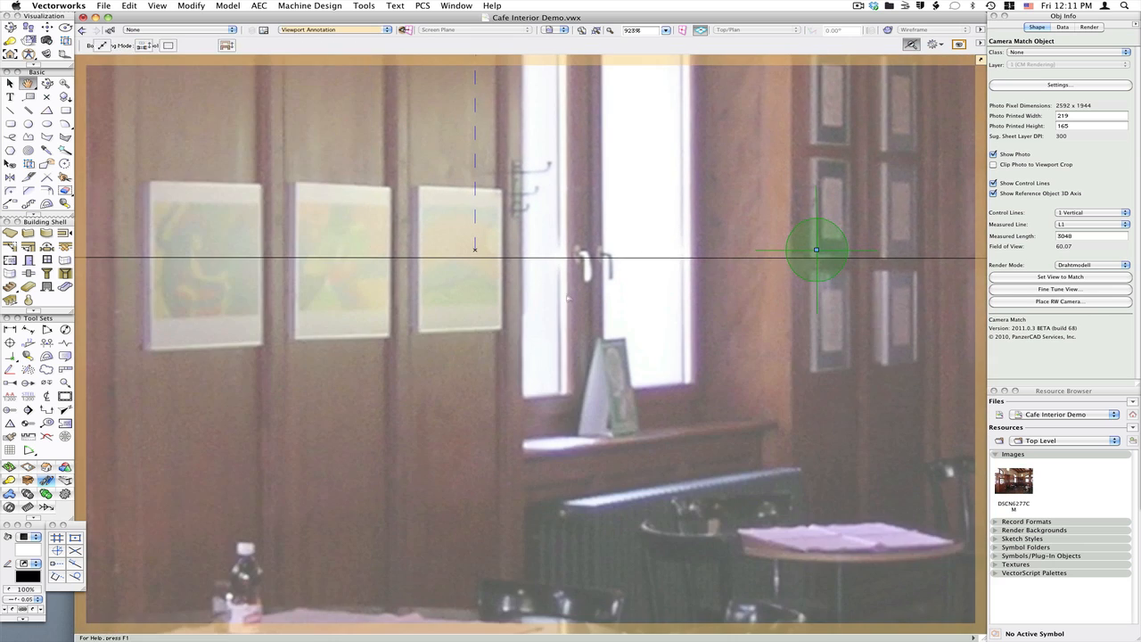
scroll(565, 295, down, 1)
scroll(805, 134, down, 1)
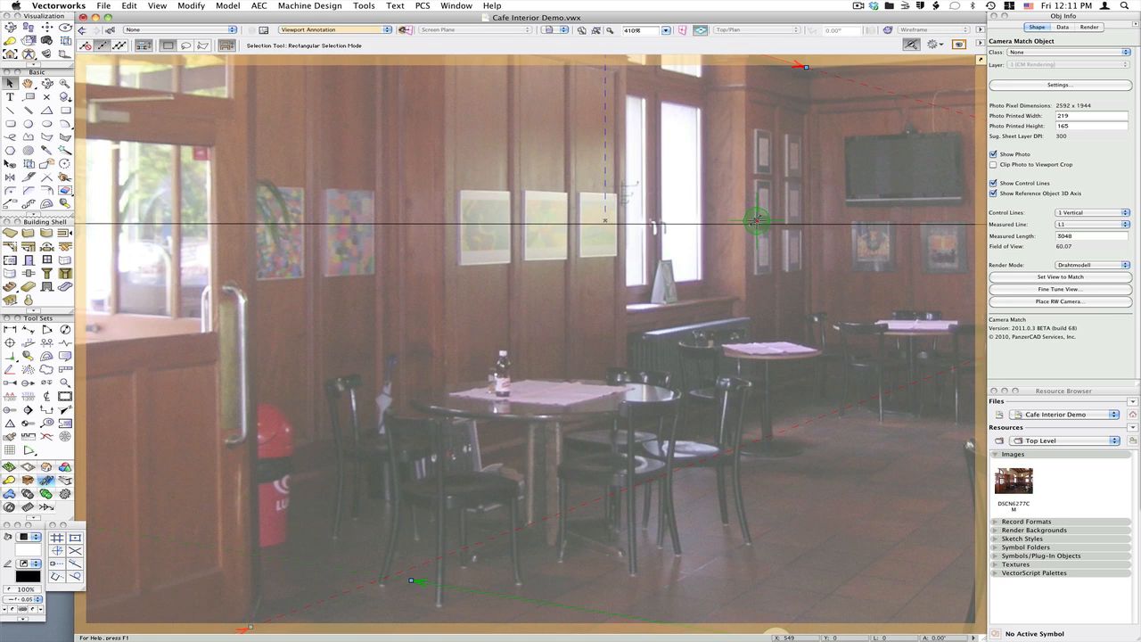
drag(274, 542, 526, 311)
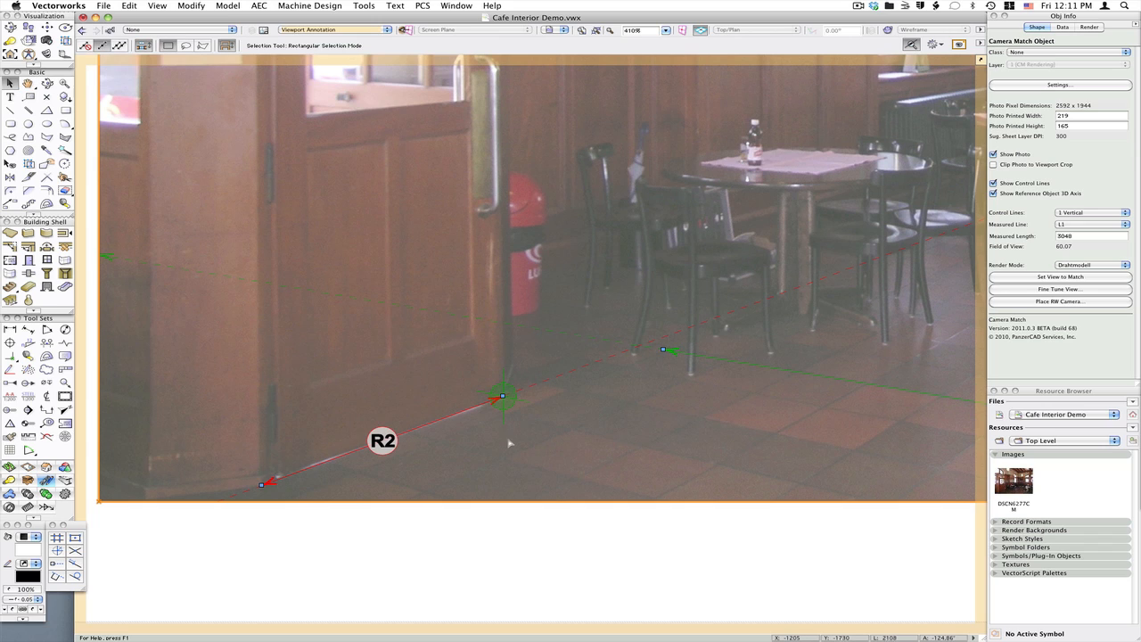
scroll(267, 563, down, 1)
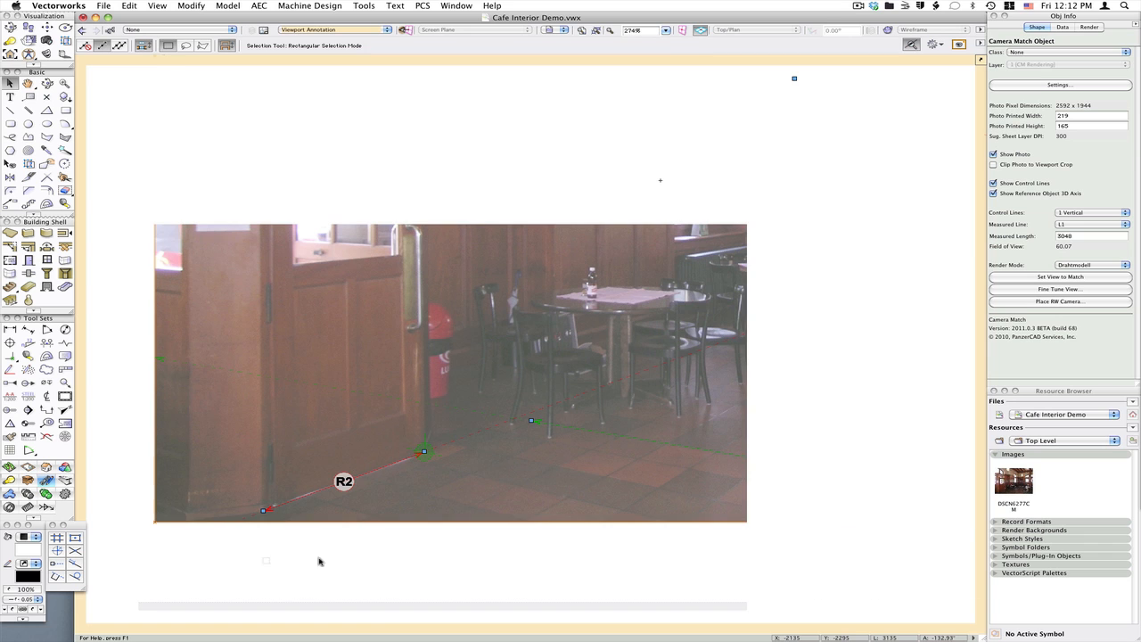
middle_drag(497, 516, 428, 584)
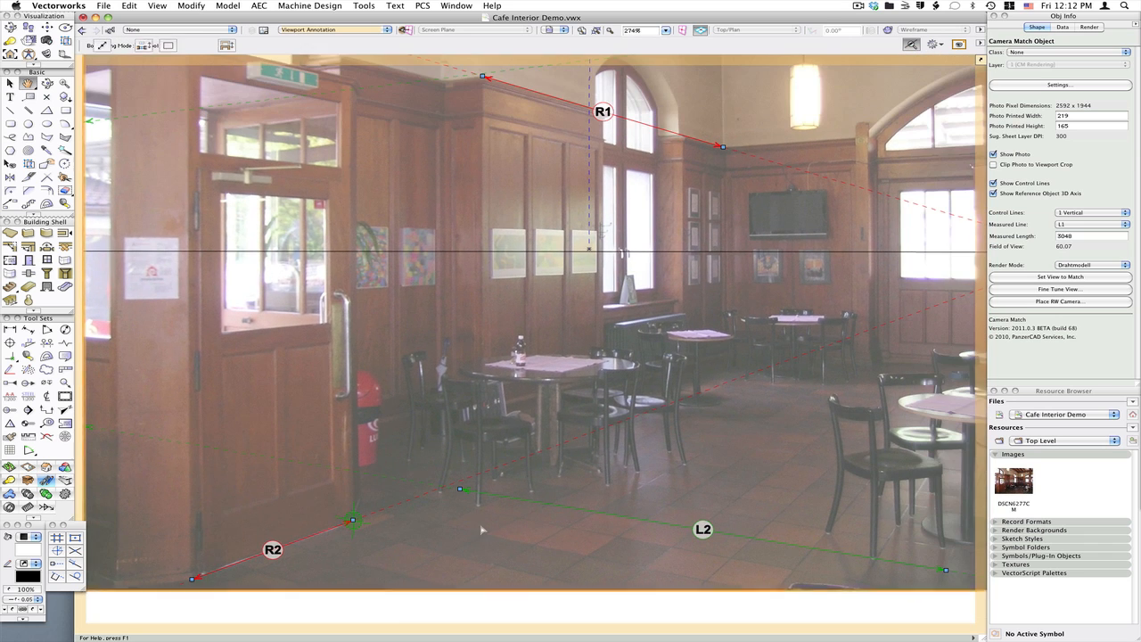
scroll(731, 228, down, 1)
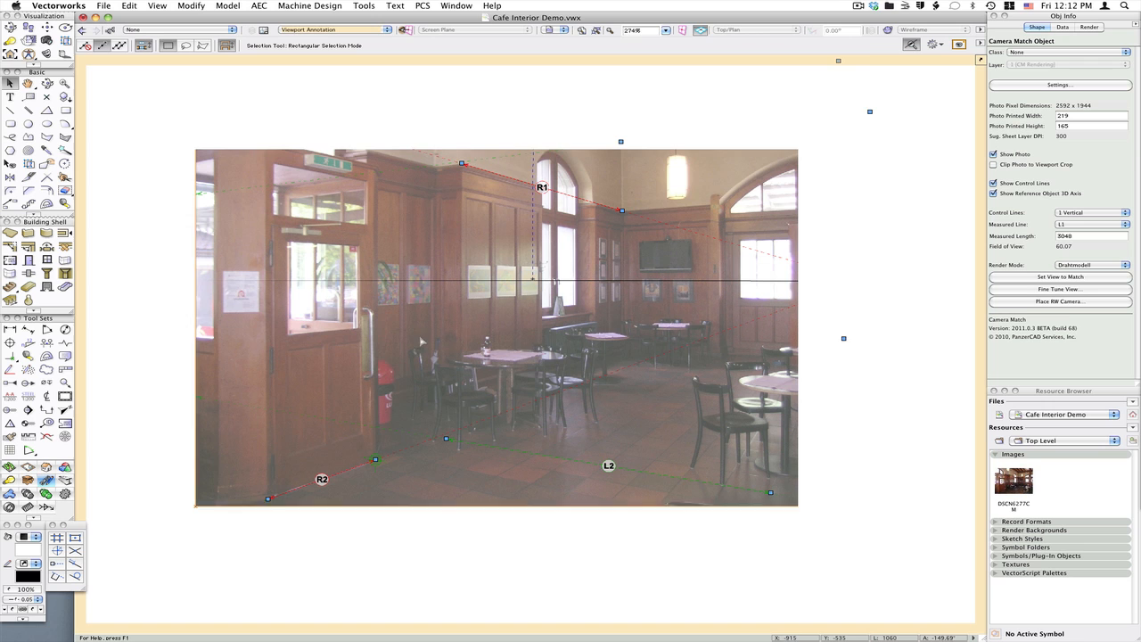
mouse_move(705, 265)
middle_down()
mouse_move(704, 355)
mouse_move(706, 341)
middle_up()
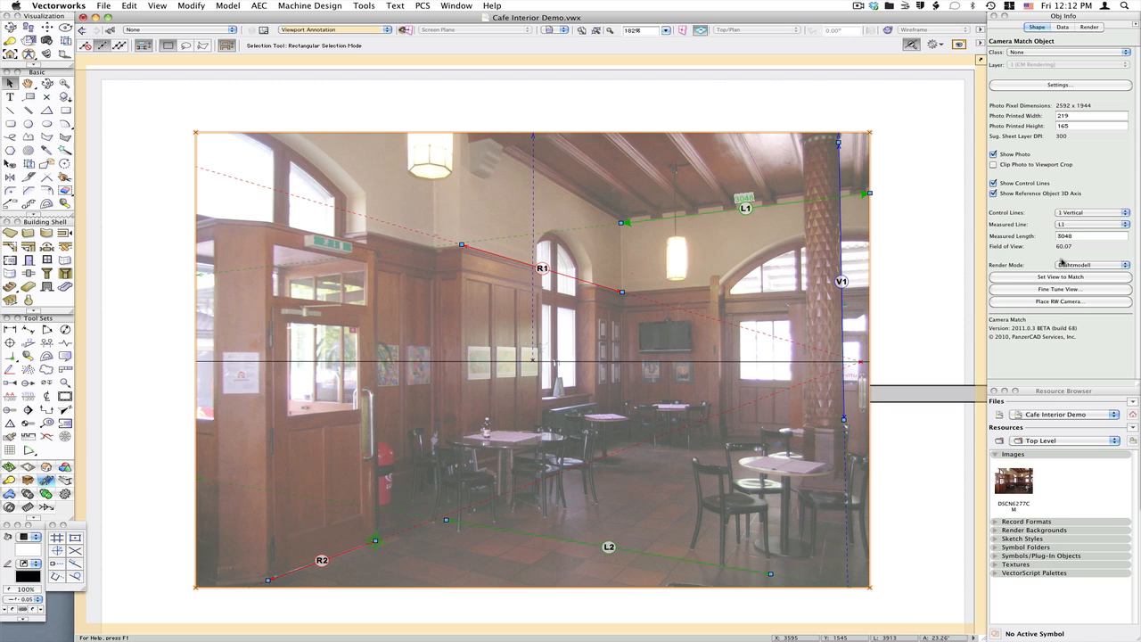
Choose R2 as the measured line and set its measured length to 1050
click(1072, 225)
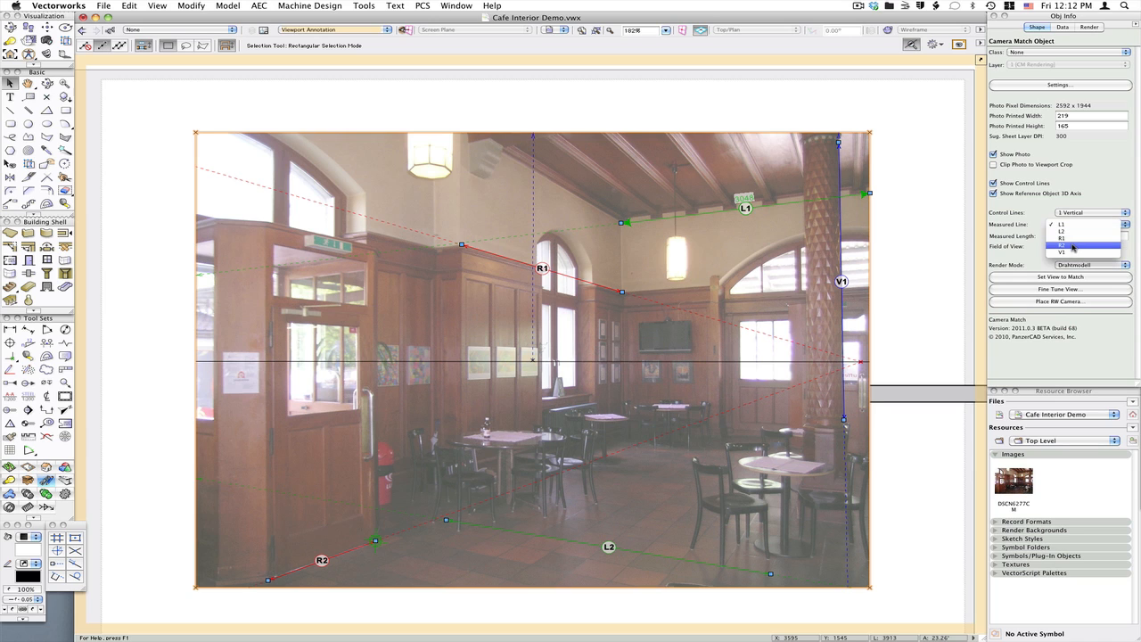
click(1072, 246)
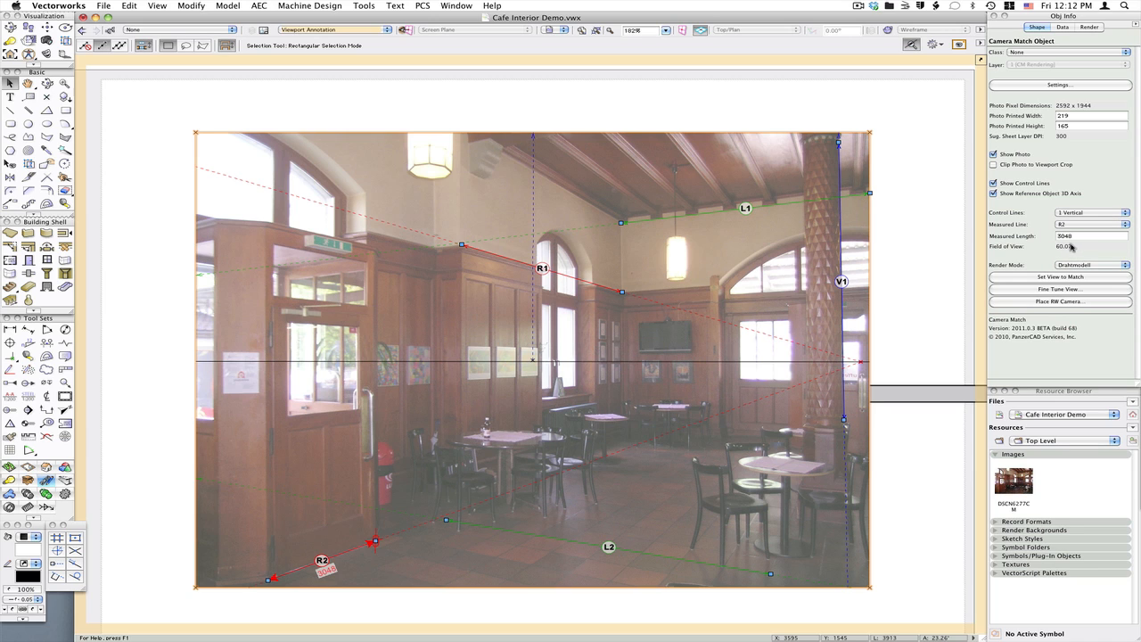
double_click(1078, 235)
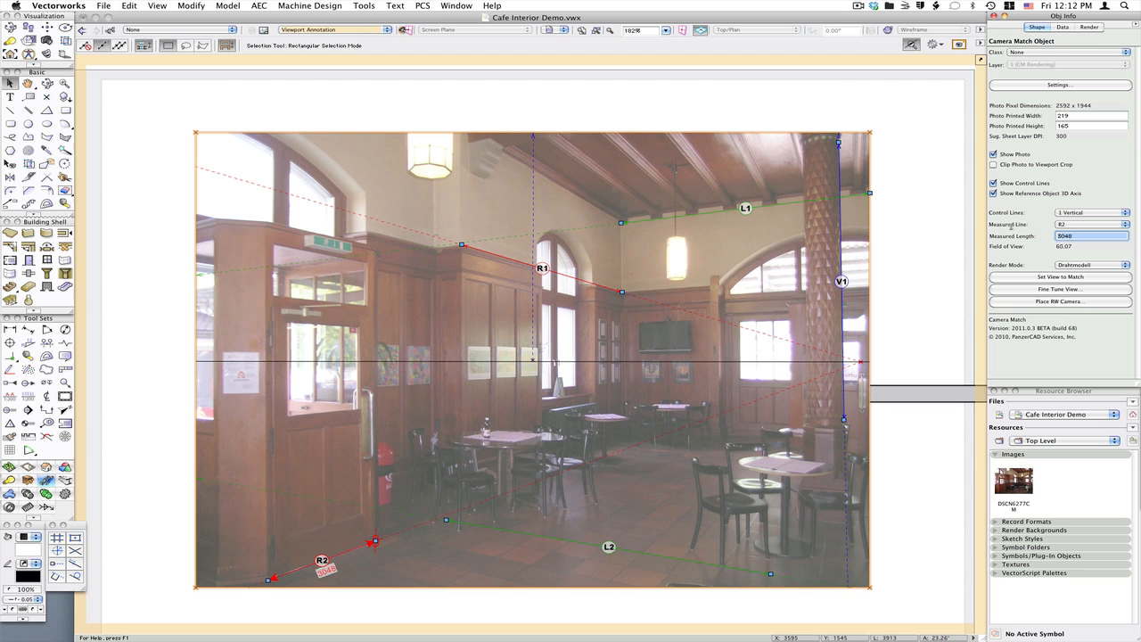
text(1050)
key(Return)
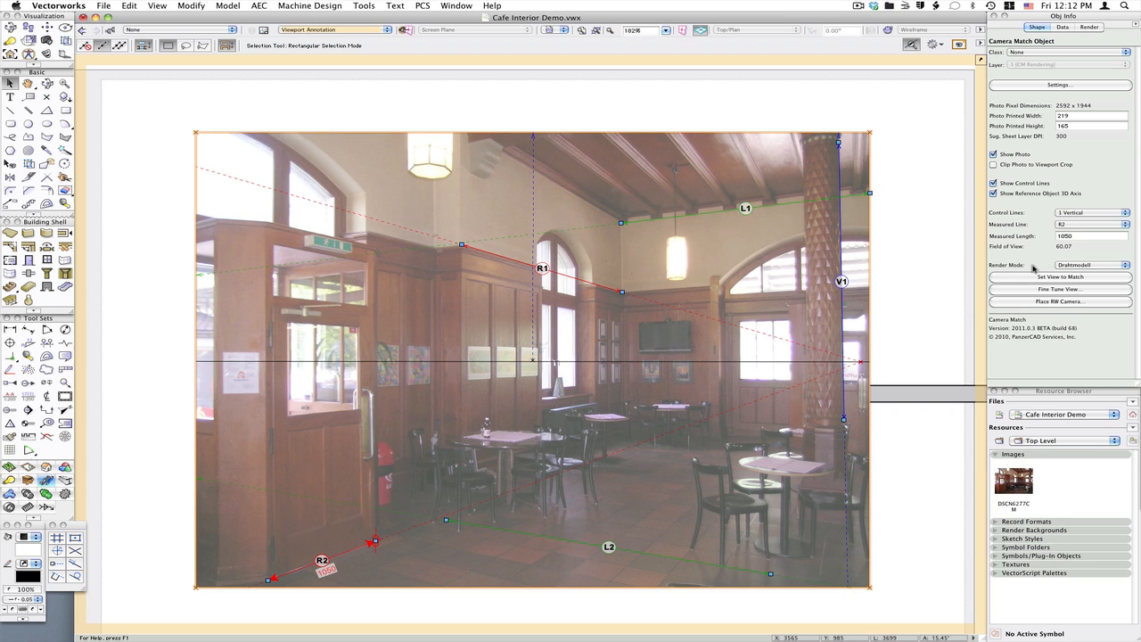
Set the render mode to Hidden Line and set the view to match the photo
click(1078, 265)
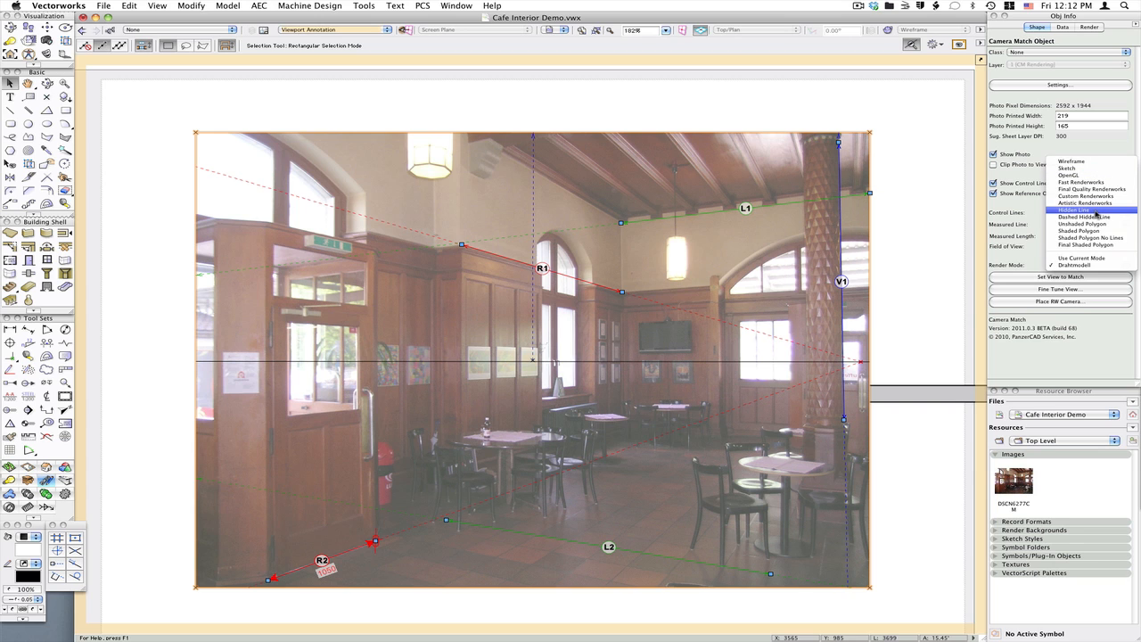
click(1096, 212)
click(1023, 278)
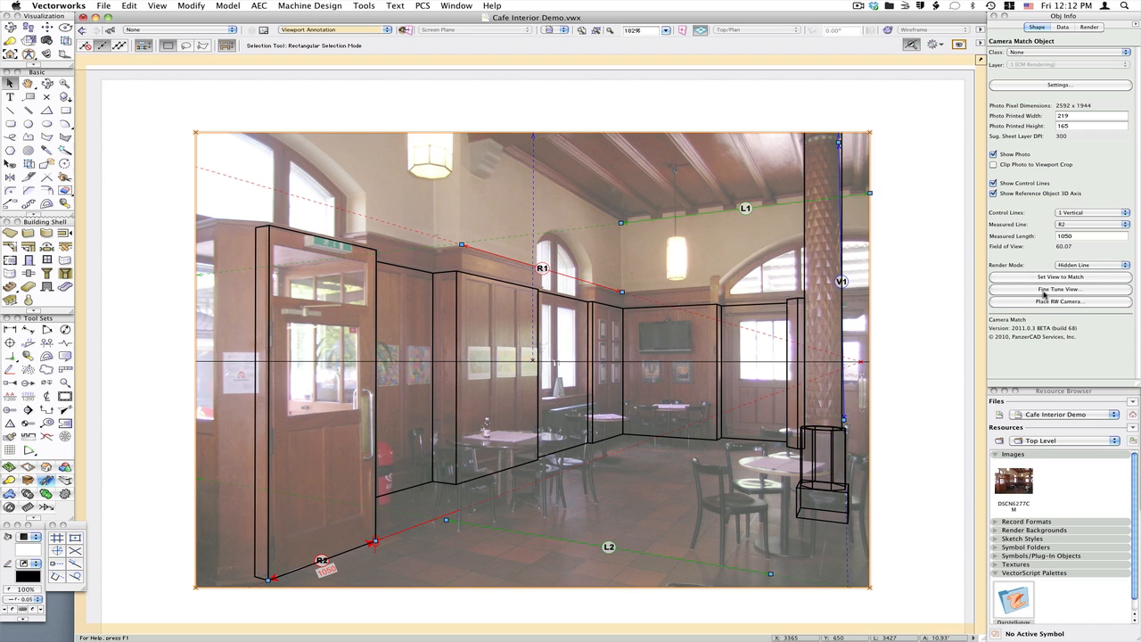
Reduce the camera distance to about 4960 in Fine Tune View and save the view
click(1041, 289)
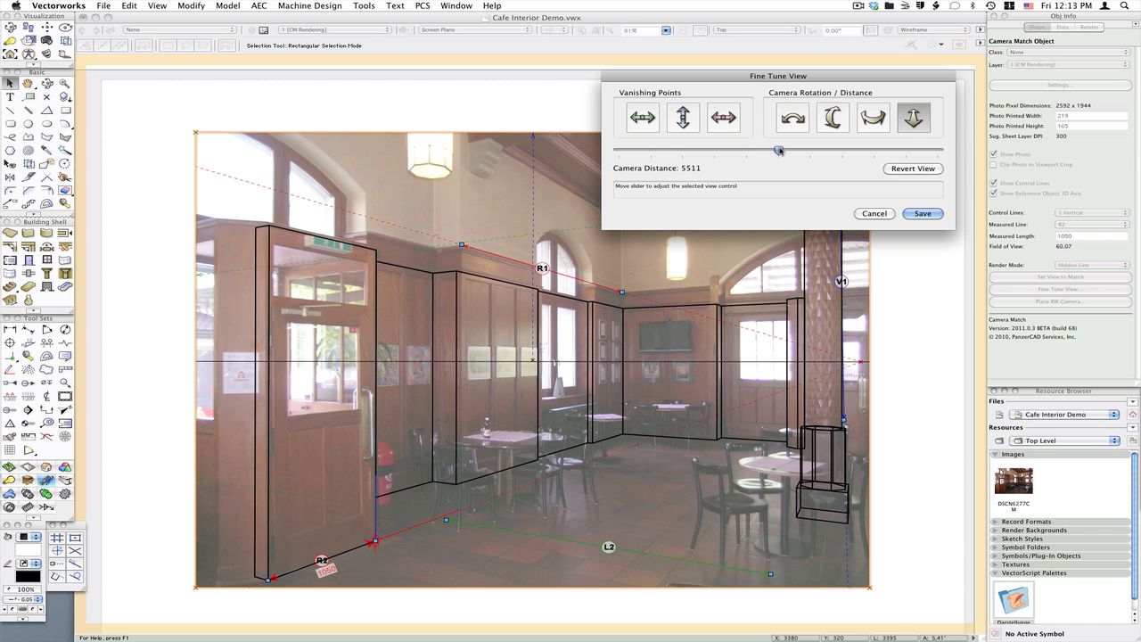
drag(780, 151, 747, 165)
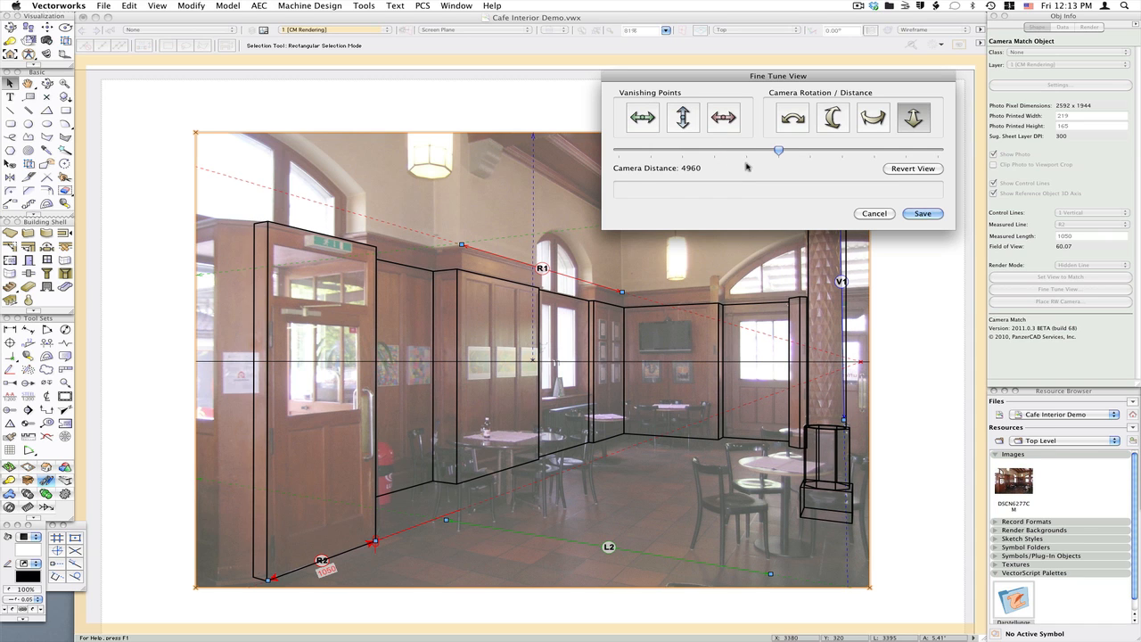
click(923, 213)
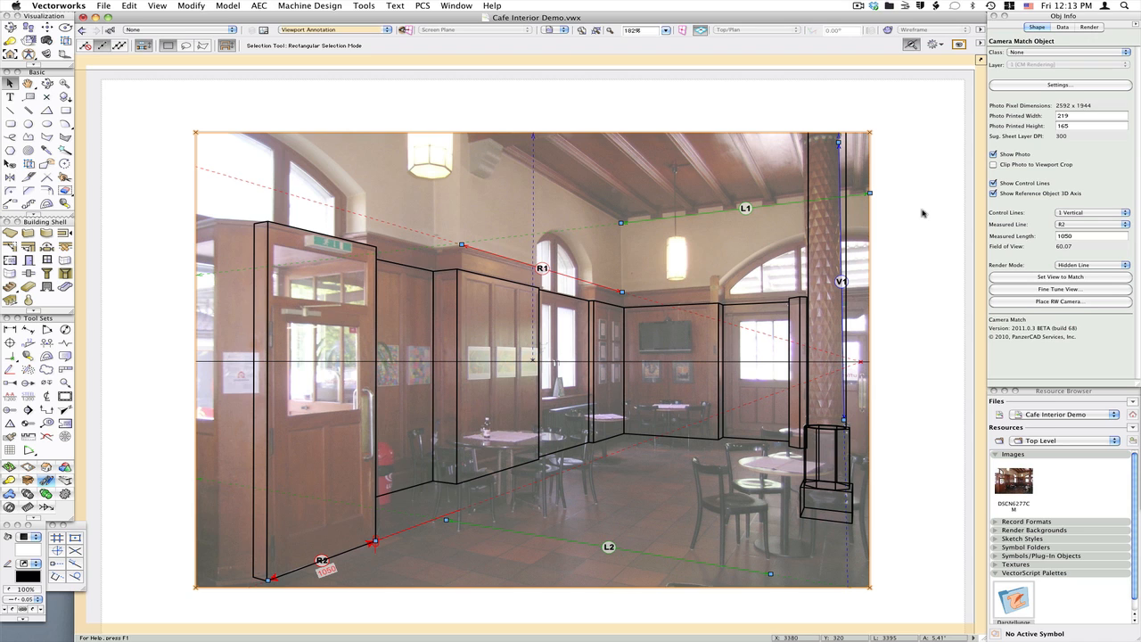
Exit the viewport annotations and set the viewport's layer visibility for the Proposed and Existing layers
click(509, 105)
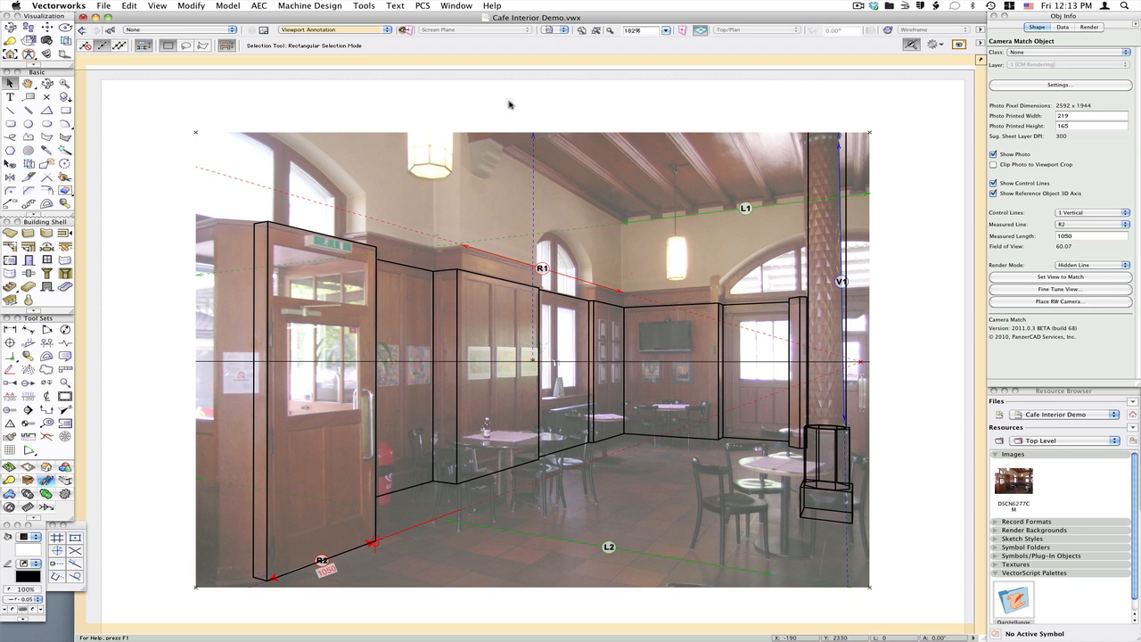
click(980, 60)
click(1072, 164)
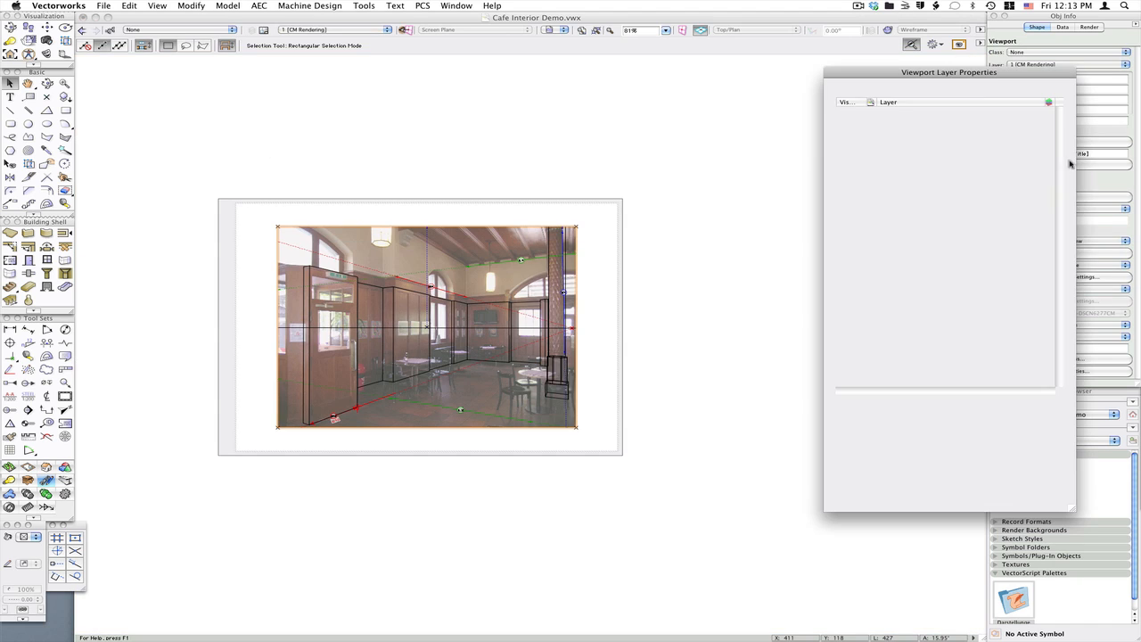
click(840, 112)
click(851, 122)
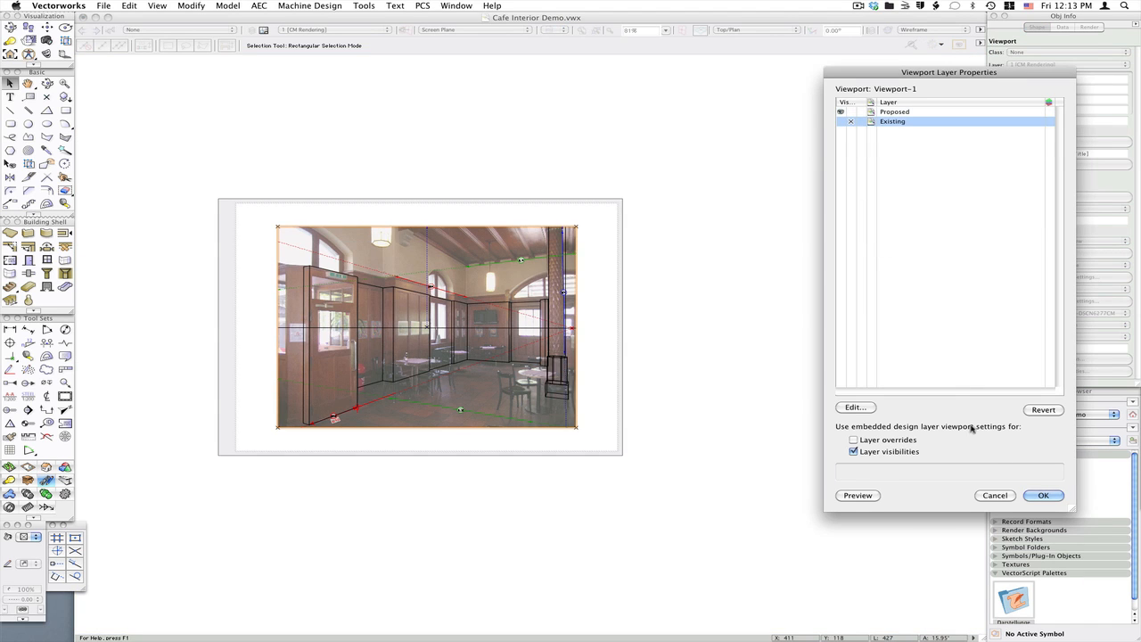
click(1041, 495)
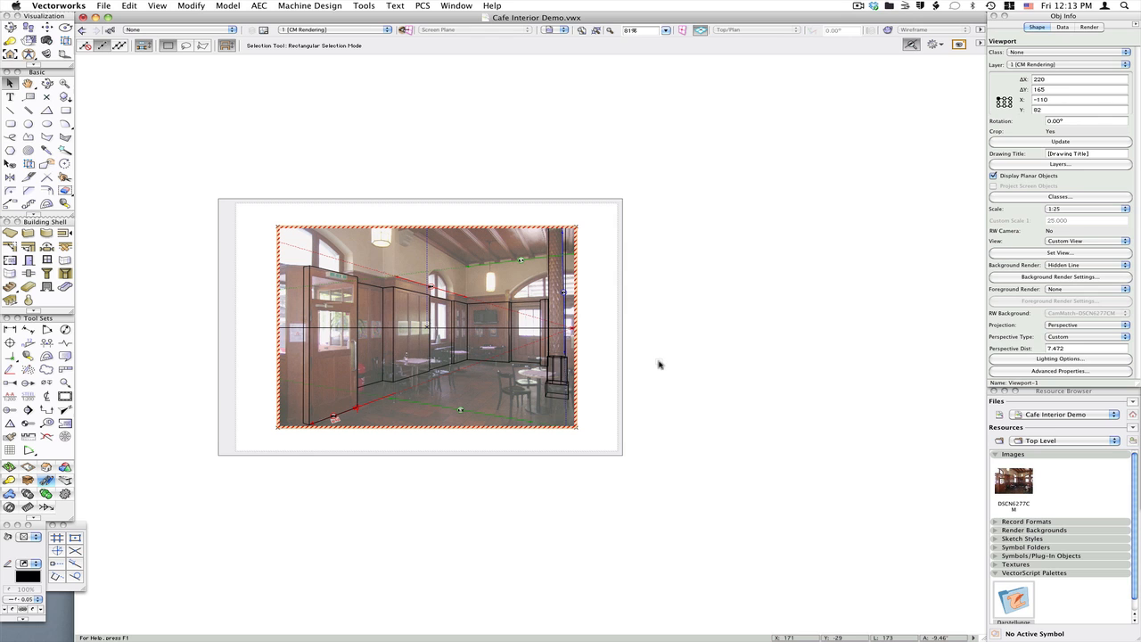
Set the viewport's background render to Custom Renderworks and update the viewport
key(super+6)
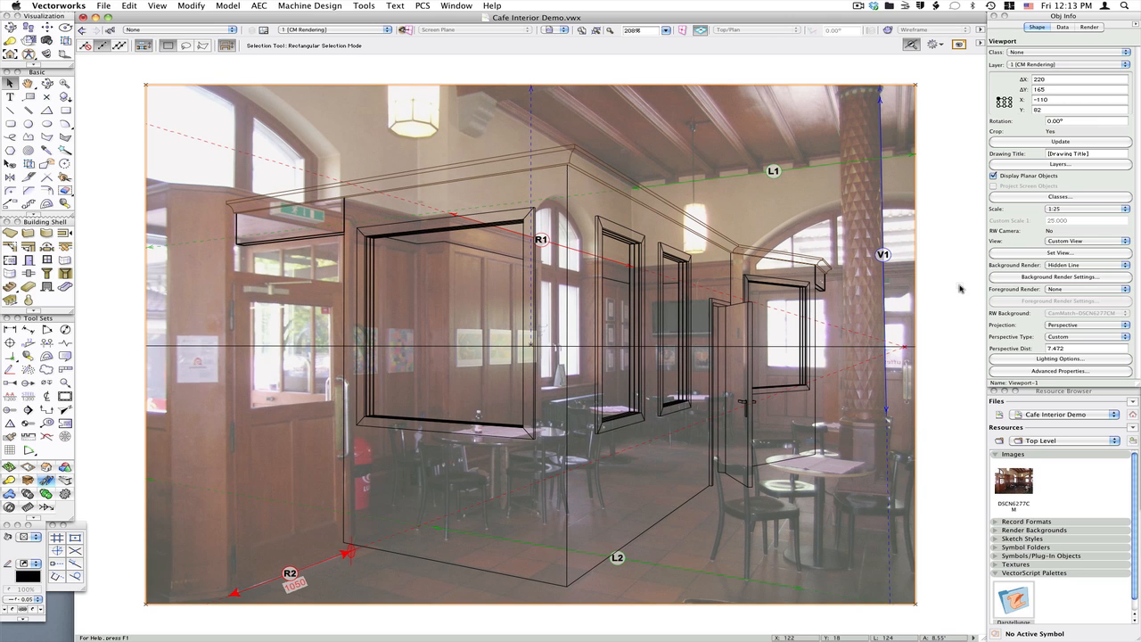
click(1074, 266)
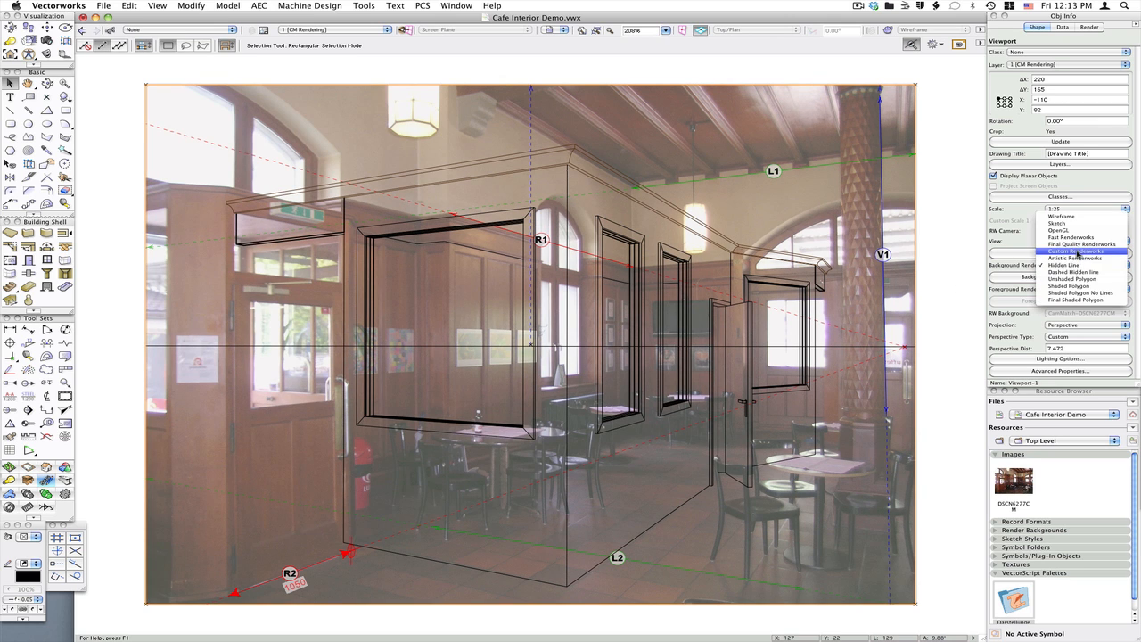
click(1077, 250)
click(1050, 142)
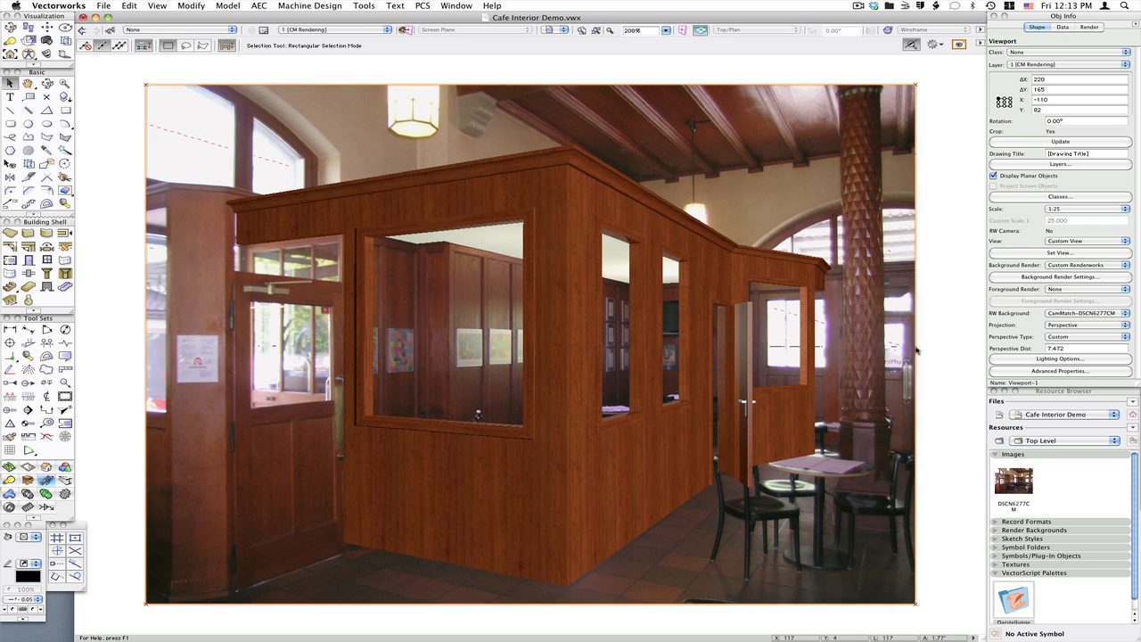
Enter the viewport annotations and review the Camera Match Mask tool's anti-aliasing setting
right_click(569, 311)
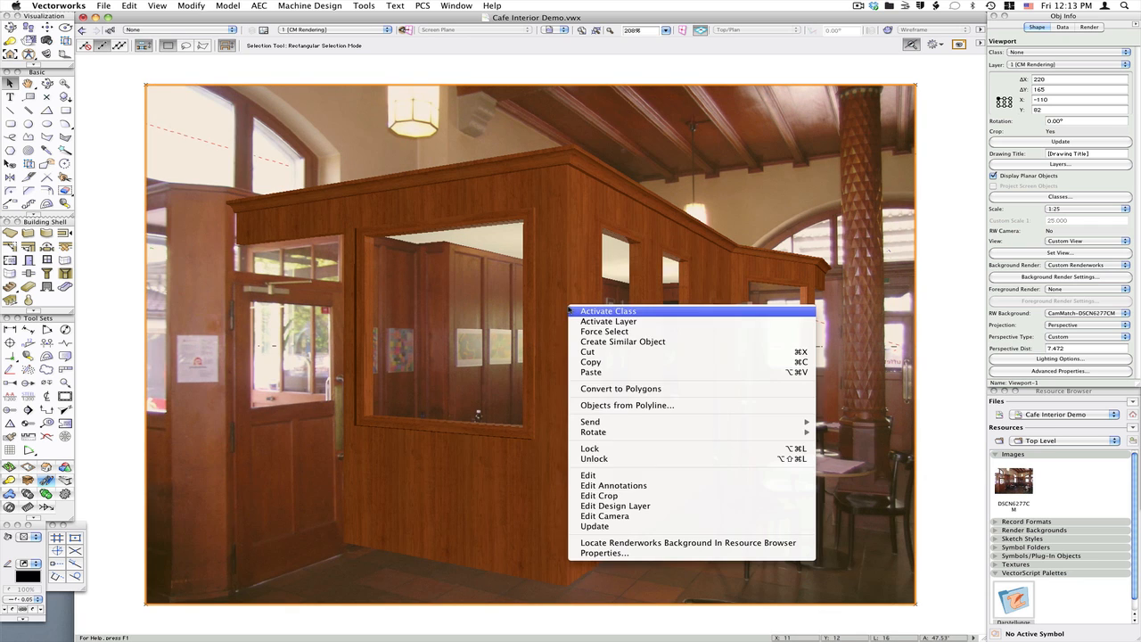
click(614, 490)
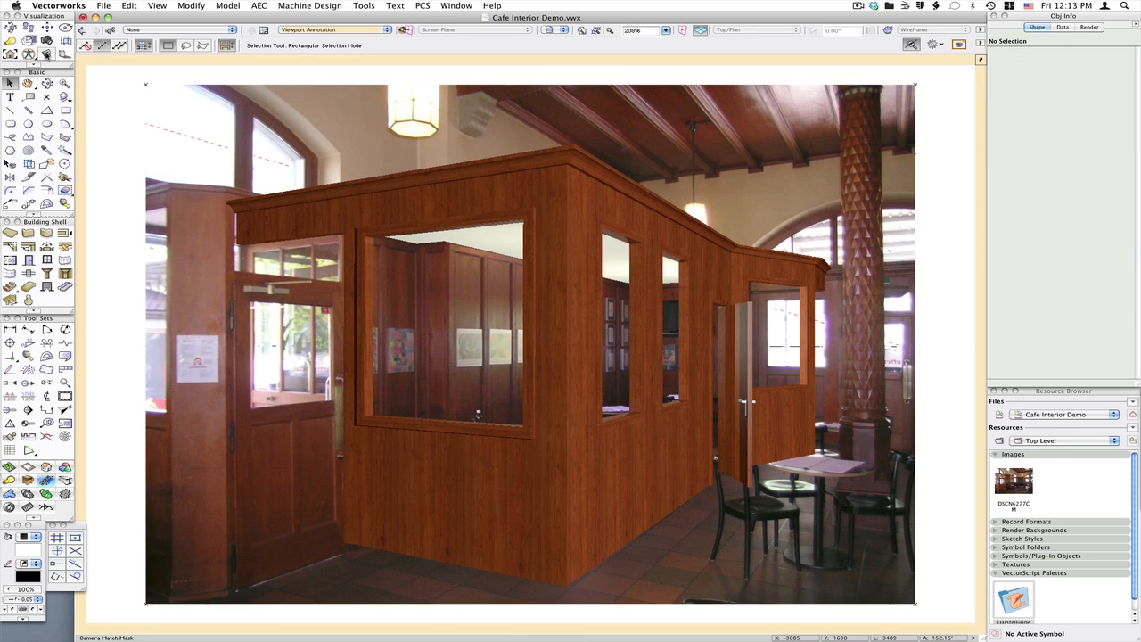
click(46, 53)
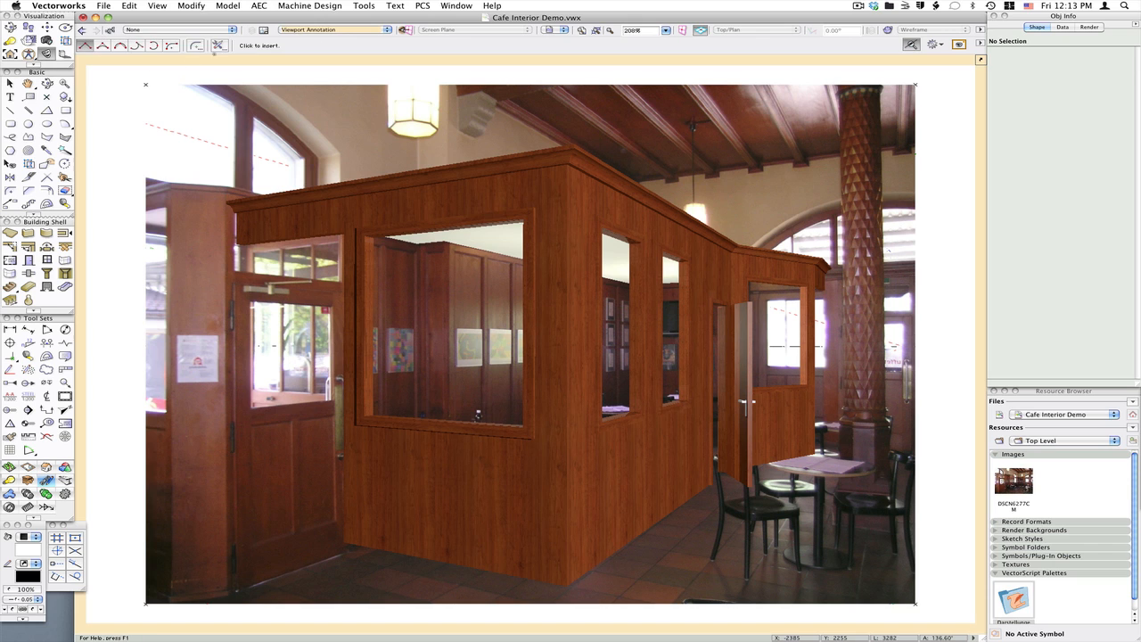
click(216, 46)
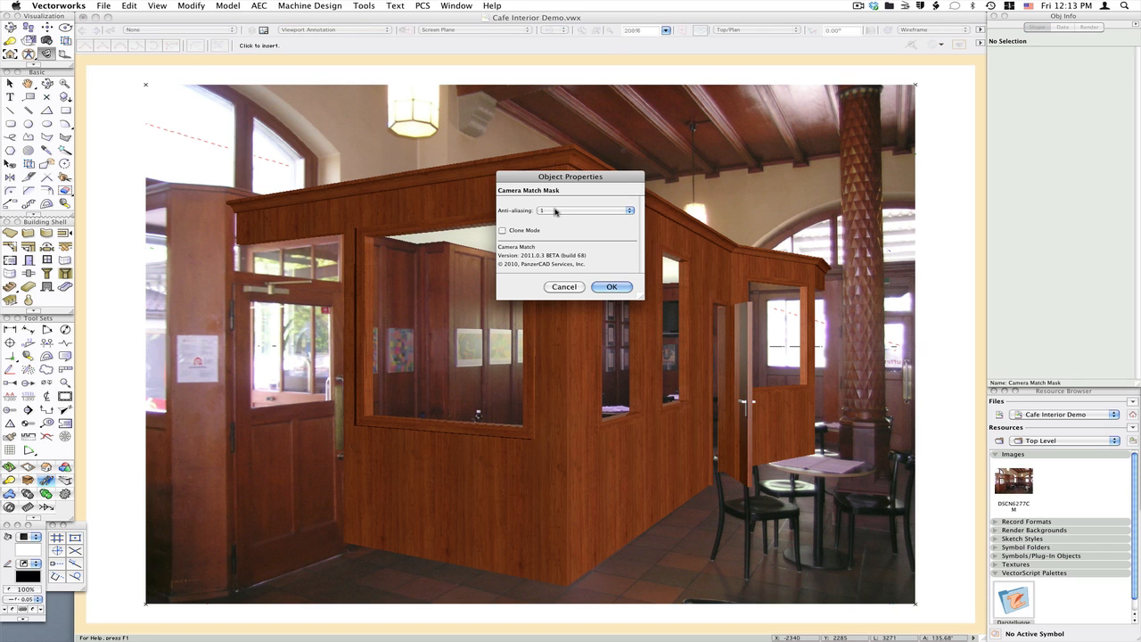
click(555, 211)
click(561, 210)
click(612, 287)
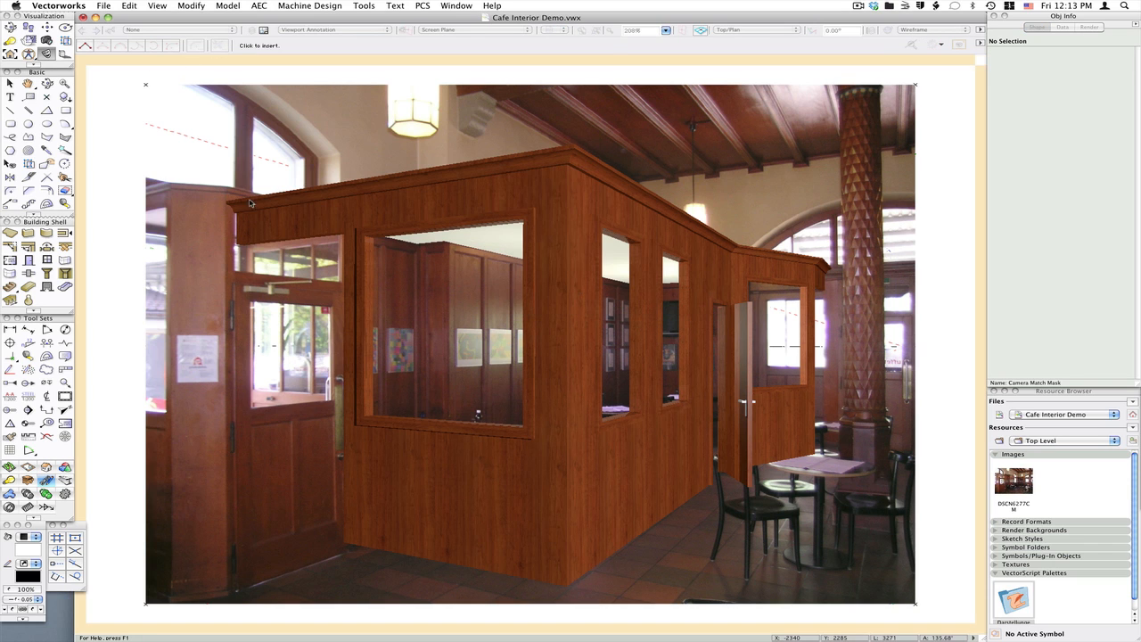
Draw a rough Camera Match Mask polygon around the left door area
click(202, 160)
click(395, 151)
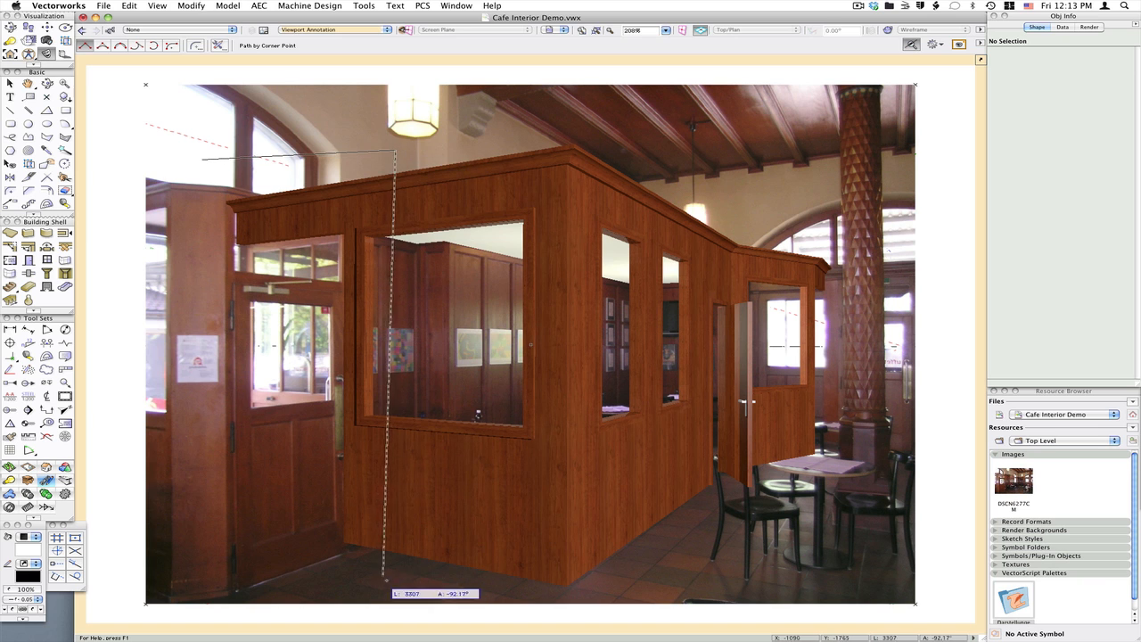
click(403, 579)
double_click(258, 578)
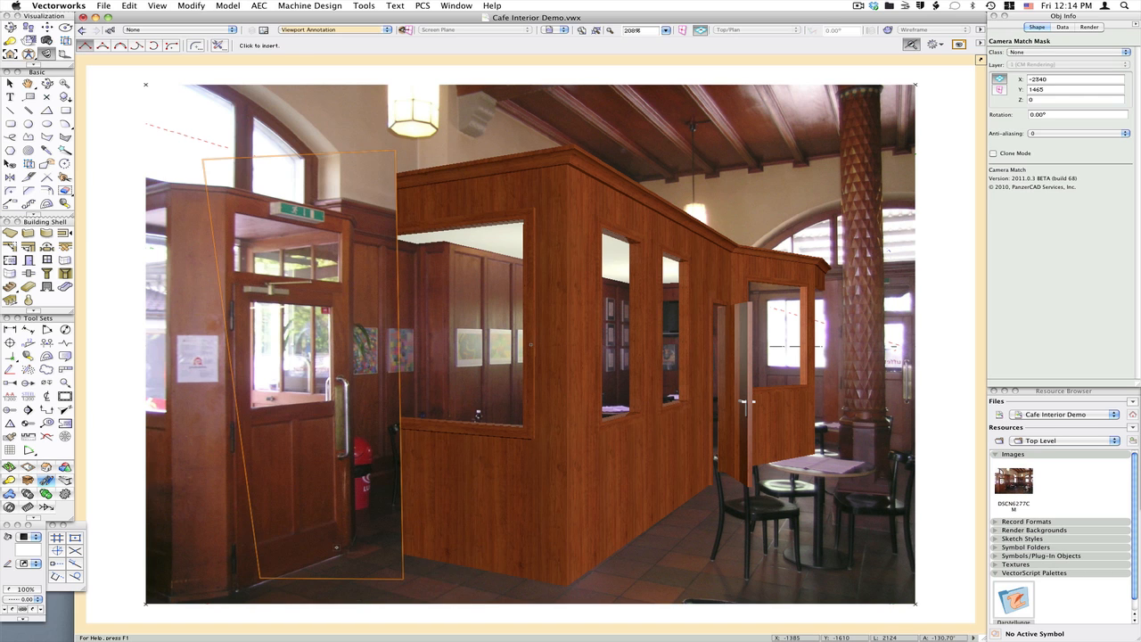
Trace a Camera Match Mask polygon closely along the left door frame down to the floor
scroll(330, 217, up, 2)
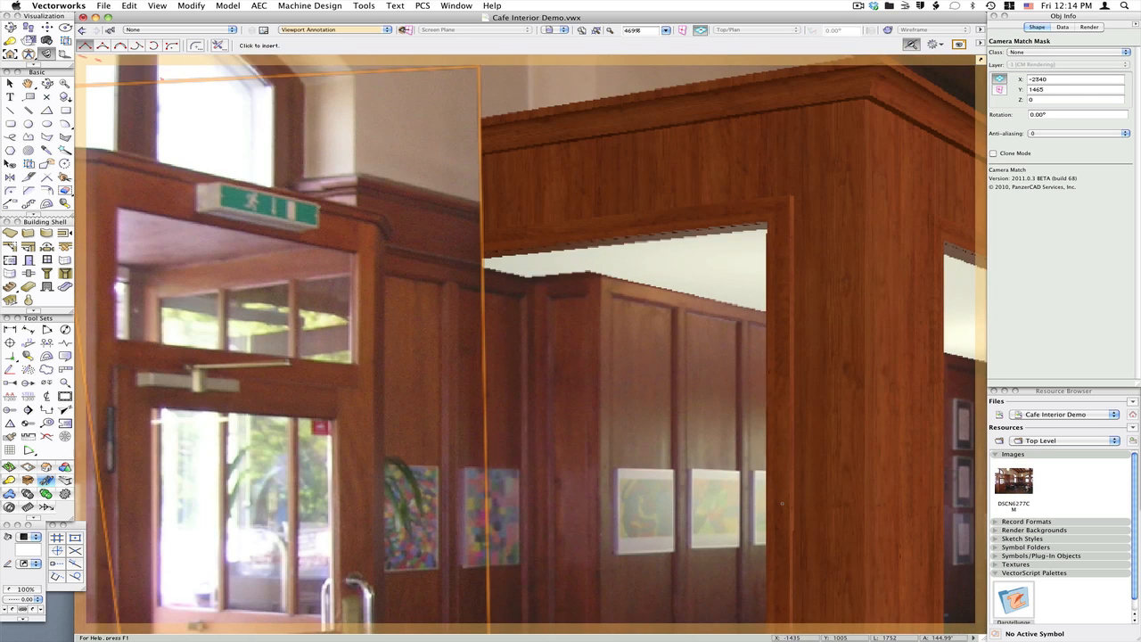
click(165, 164)
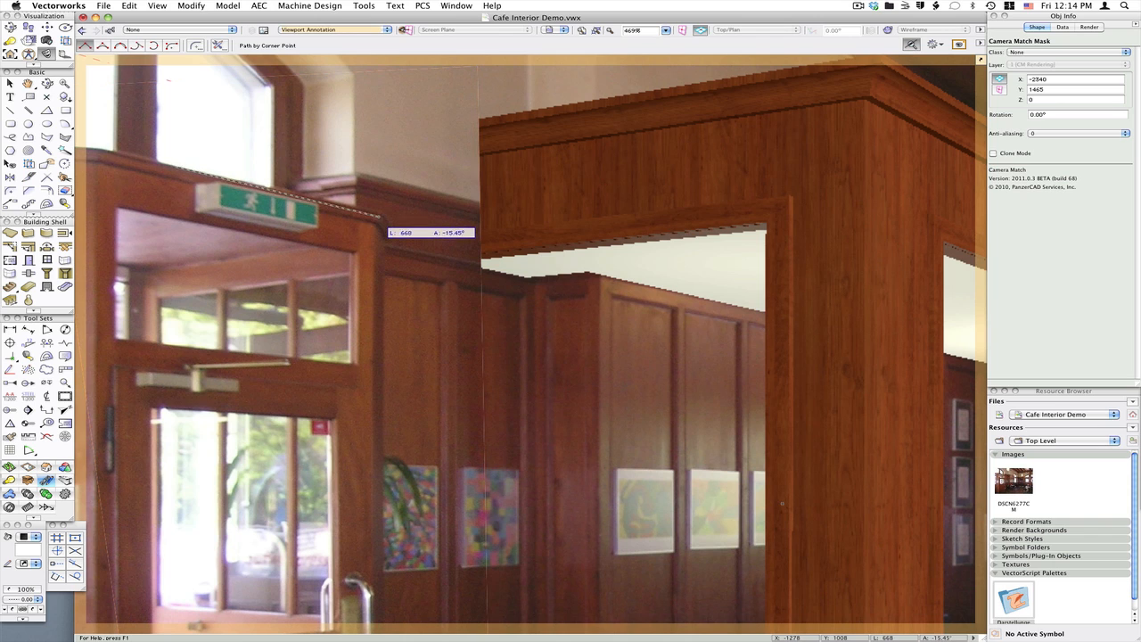
click(383, 213)
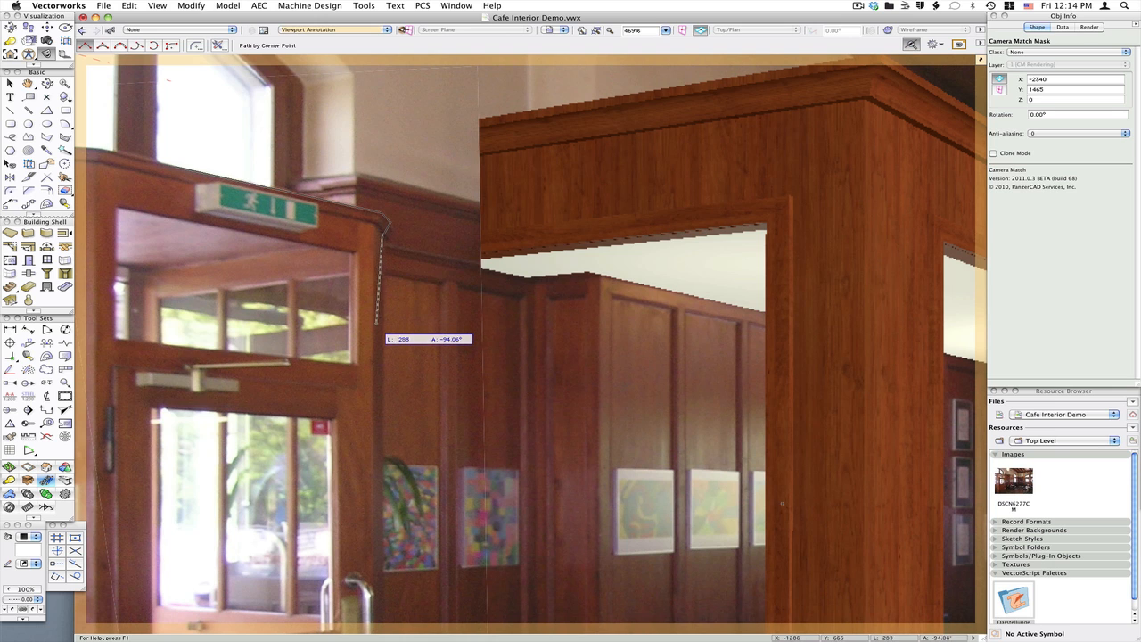
scroll(377, 327, down, 10)
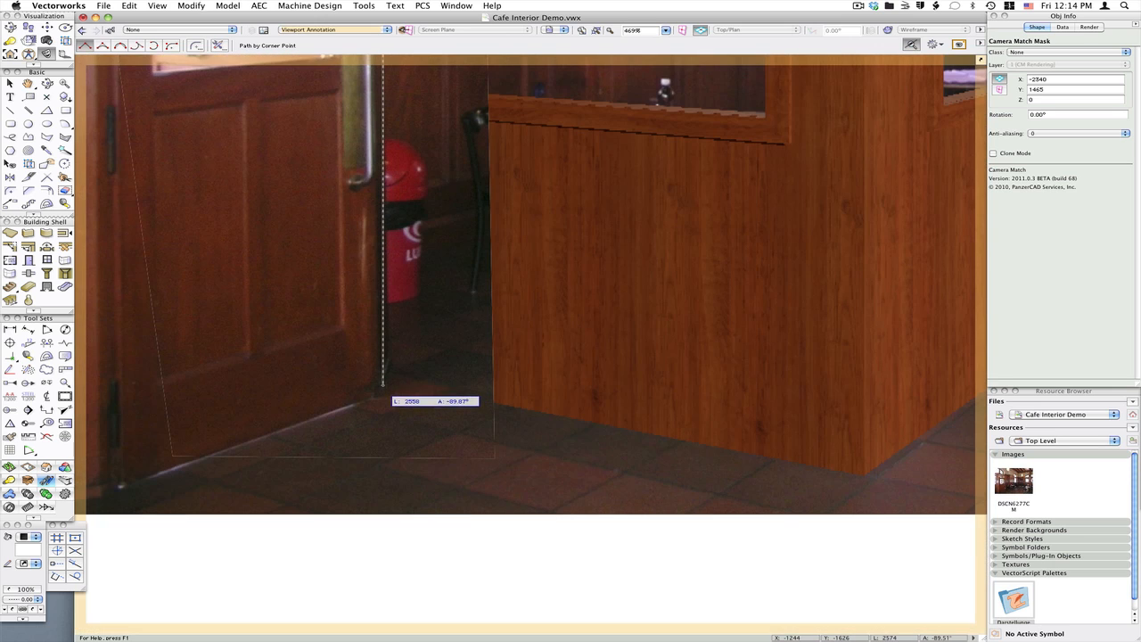
click(384, 381)
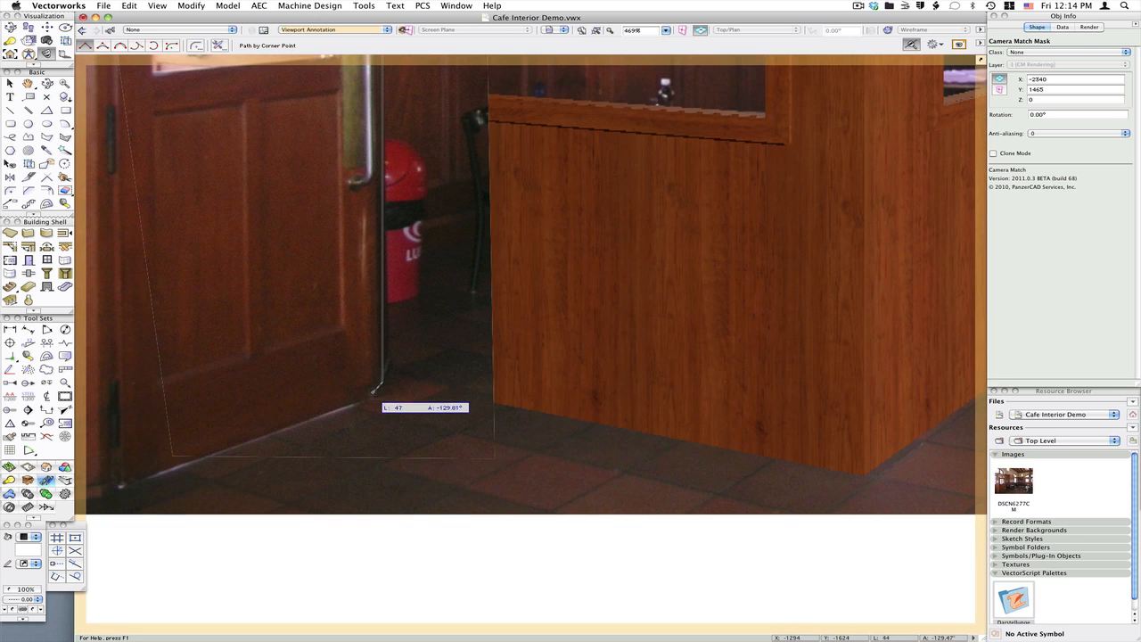
click(369, 397)
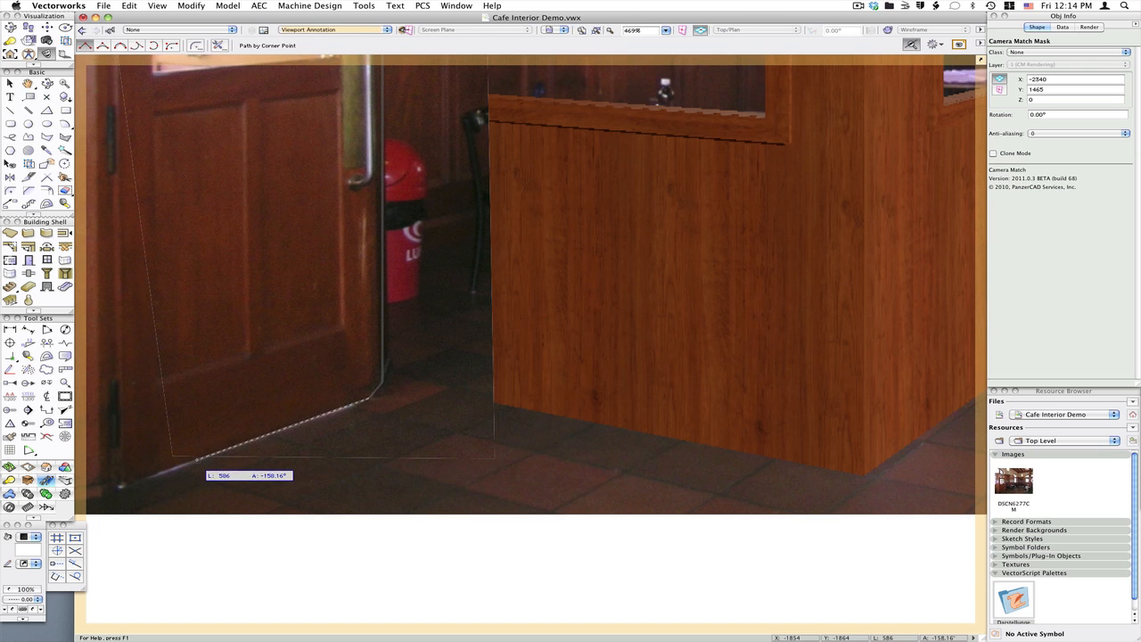
double_click(196, 459)
click(295, 500)
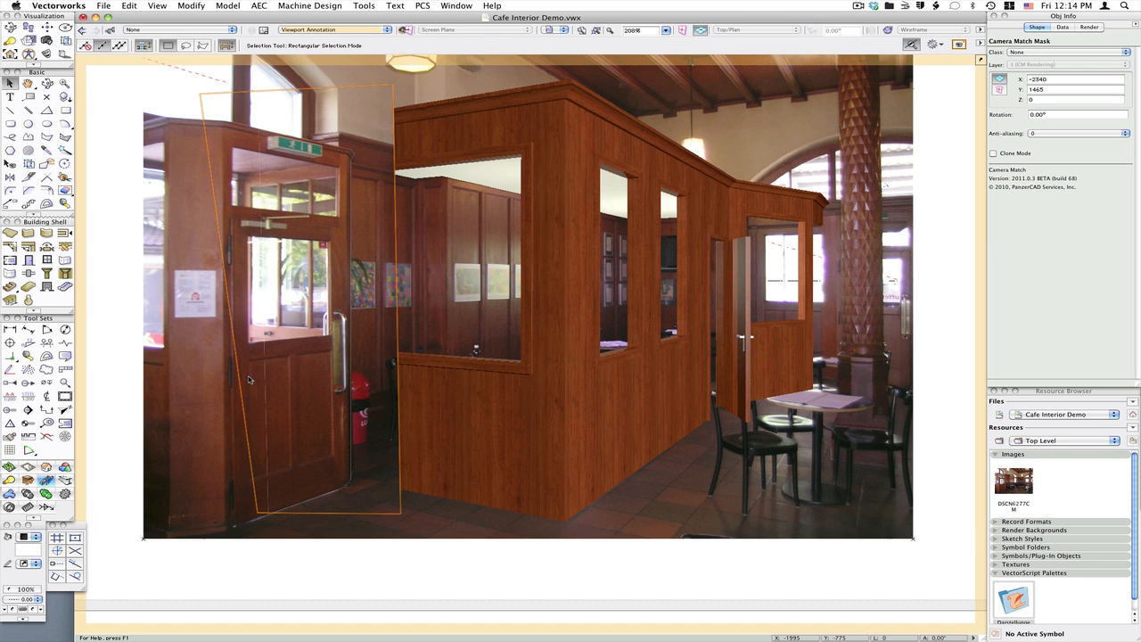
Select the door mask and set its anti-aliasing to 2
click(279, 374)
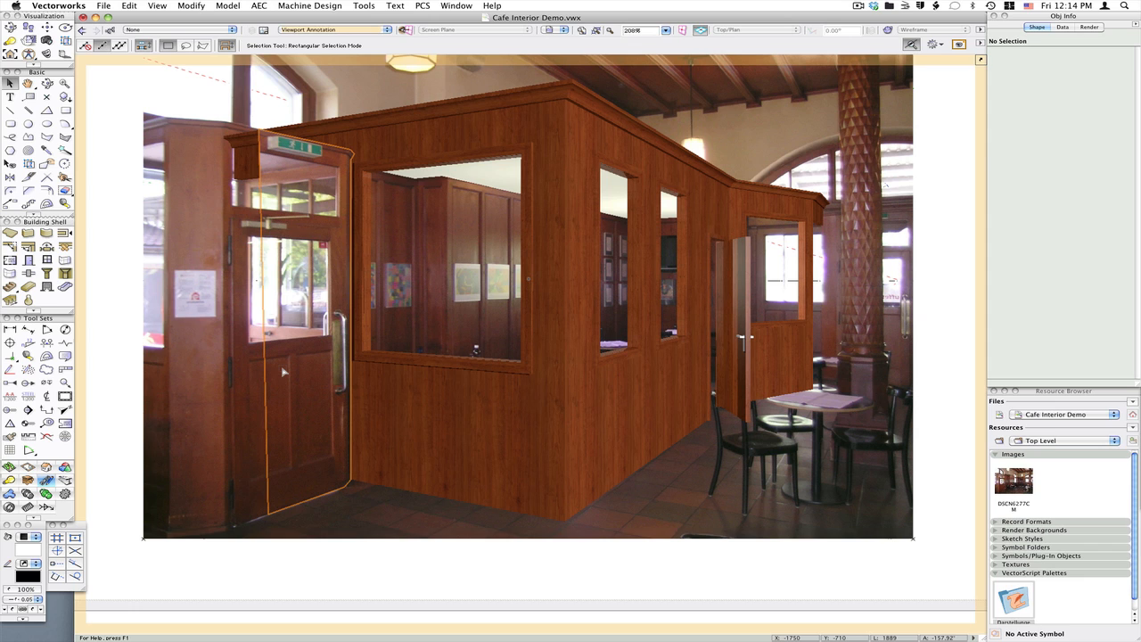
click(283, 373)
click(1050, 133)
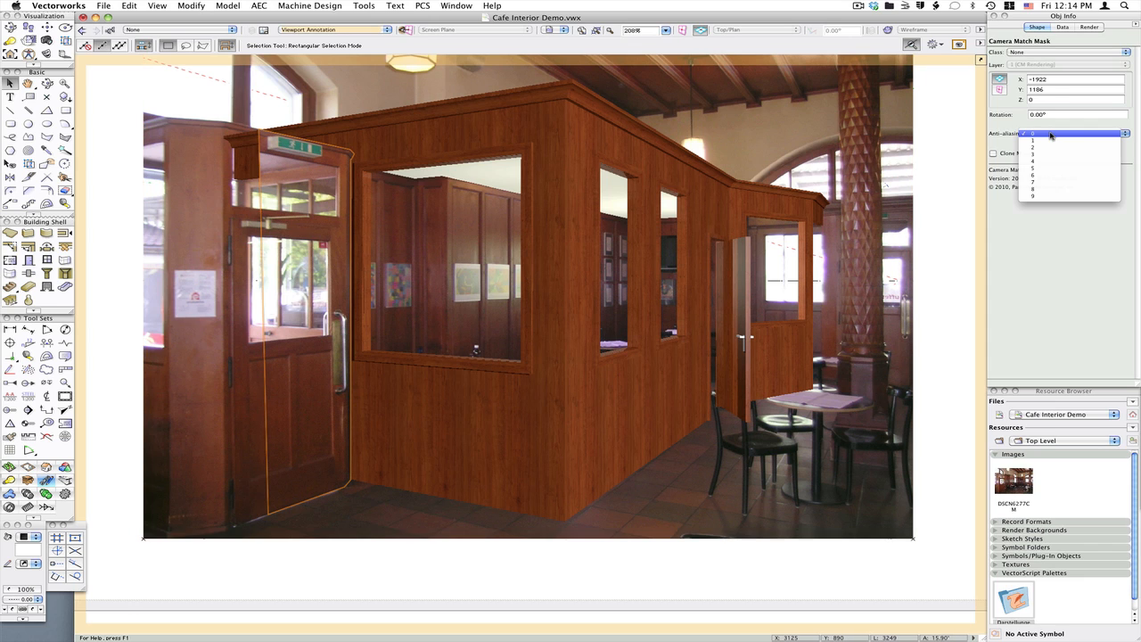
click(1050, 149)
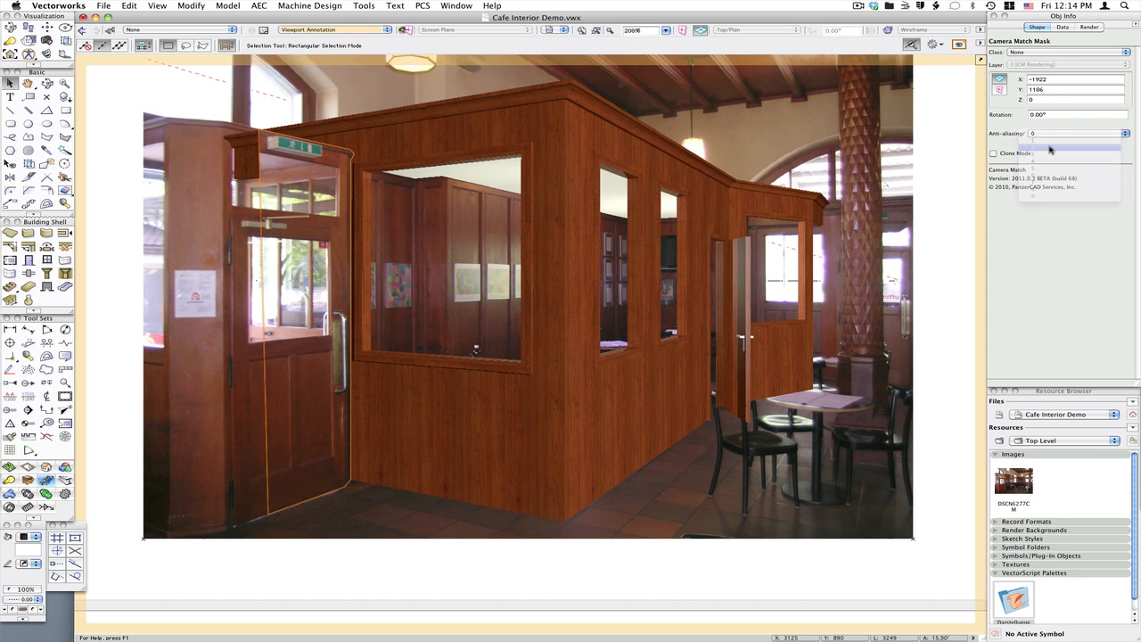
Draw a Camera Match Mask polygon around the chair back in front of the model's door opening
click(366, 112)
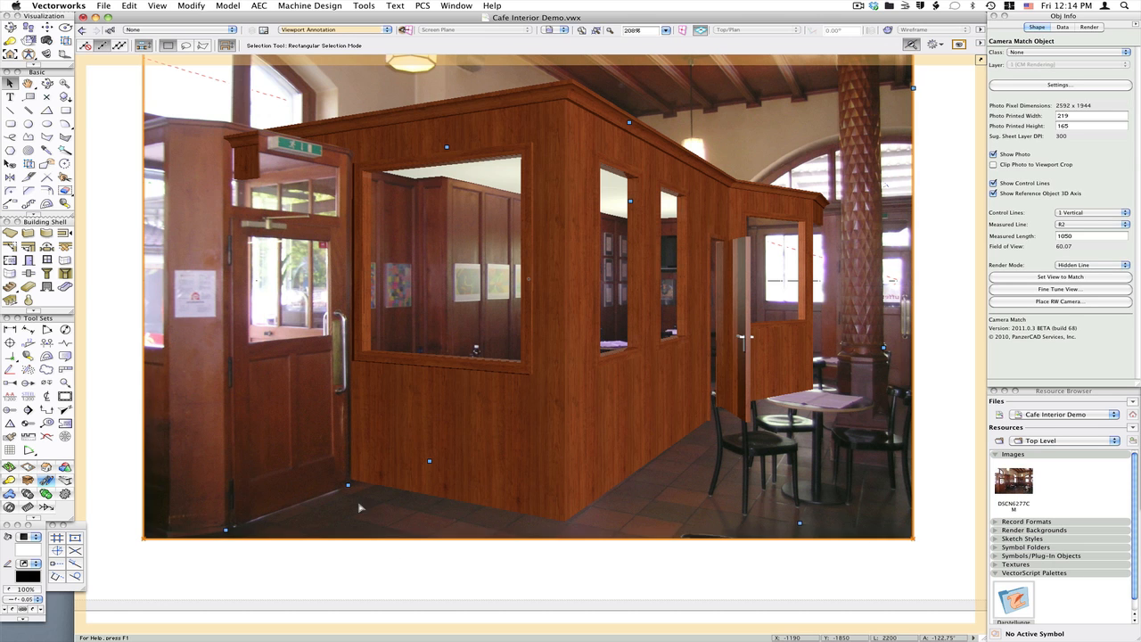
scroll(354, 499, up, 5)
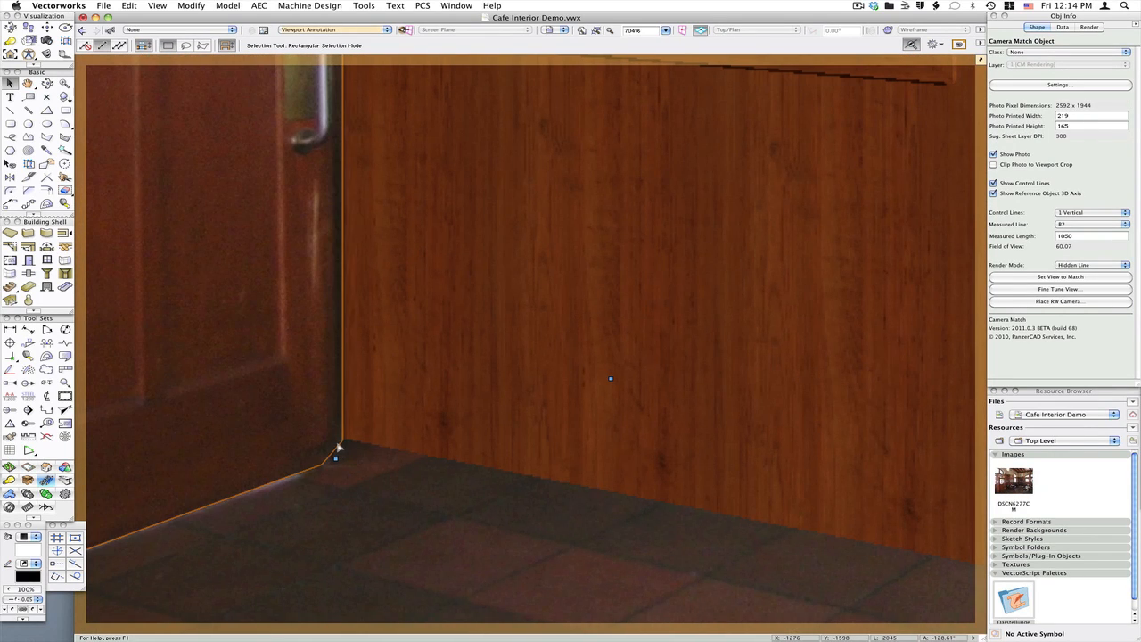
scroll(342, 460, down, 3)
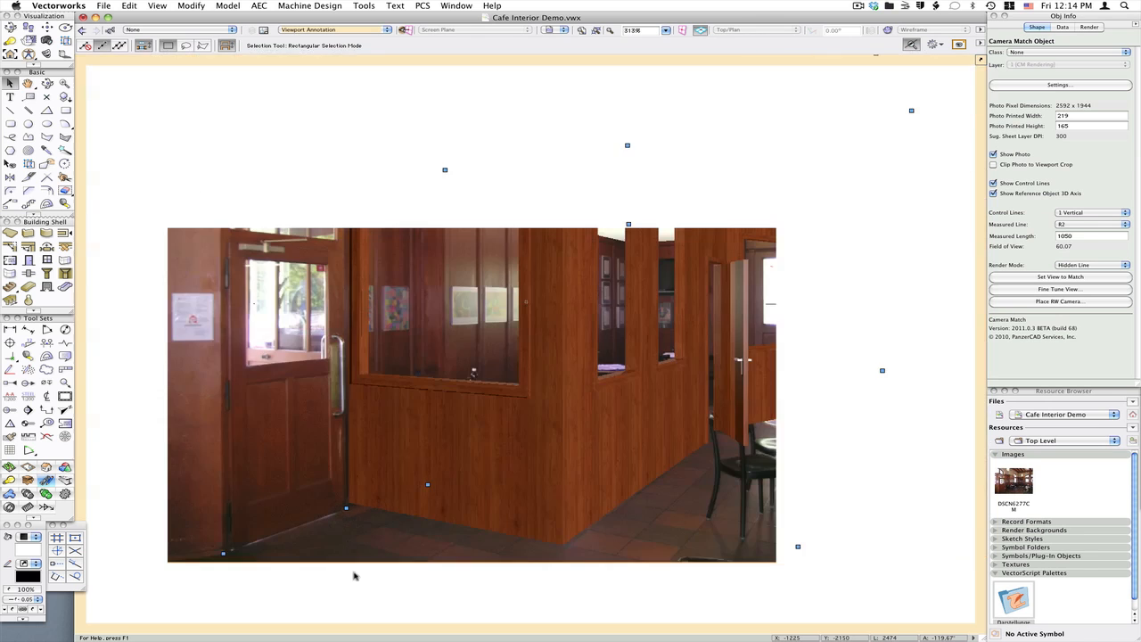
middle_drag(799, 451, 590, 461)
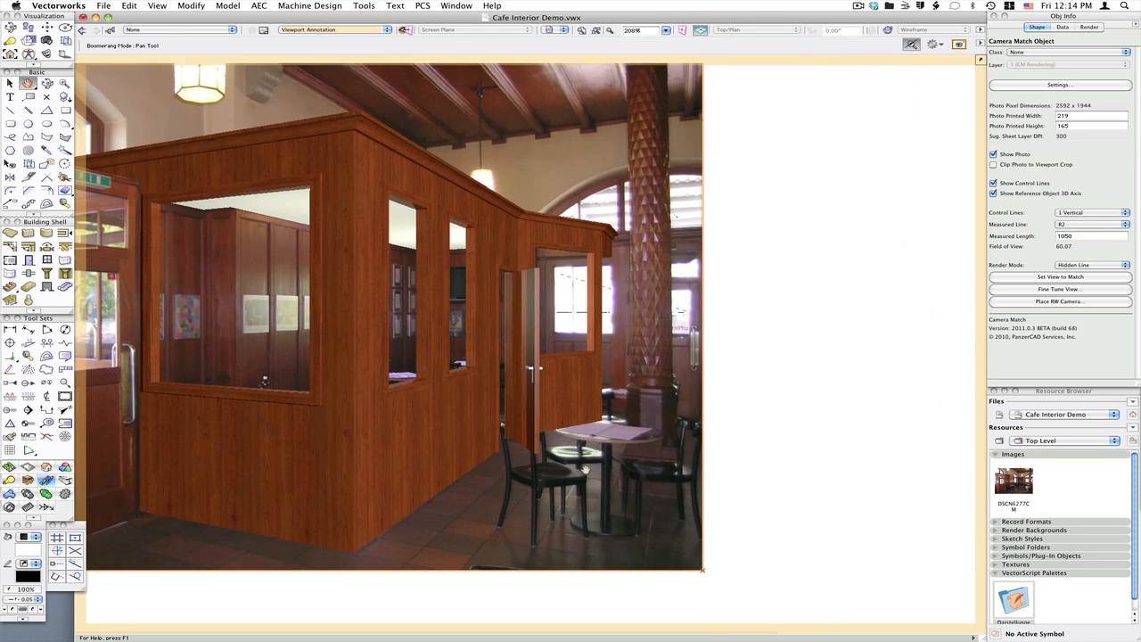
scroll(590, 461, up, 1)
scroll(590, 461, up, 1)
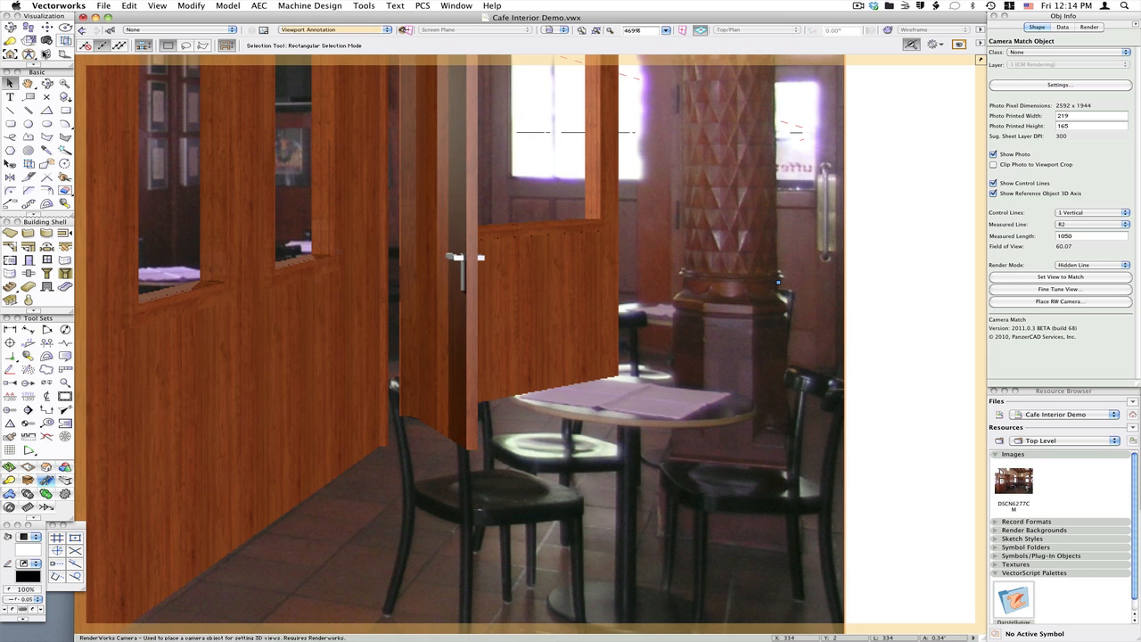
click(48, 54)
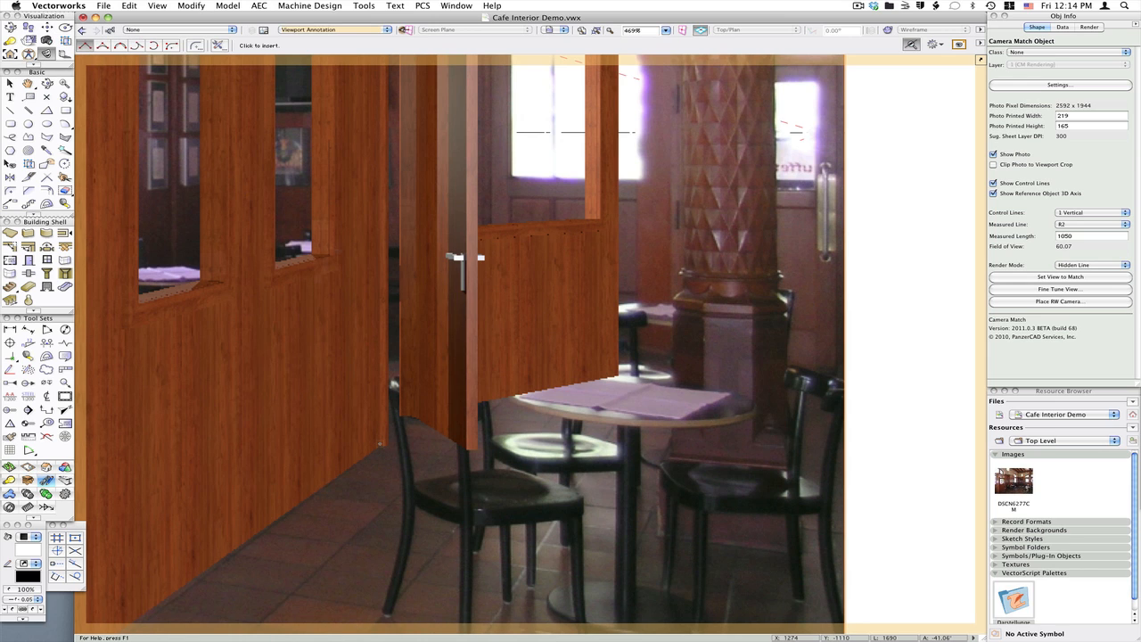
click(383, 444)
click(366, 347)
click(479, 349)
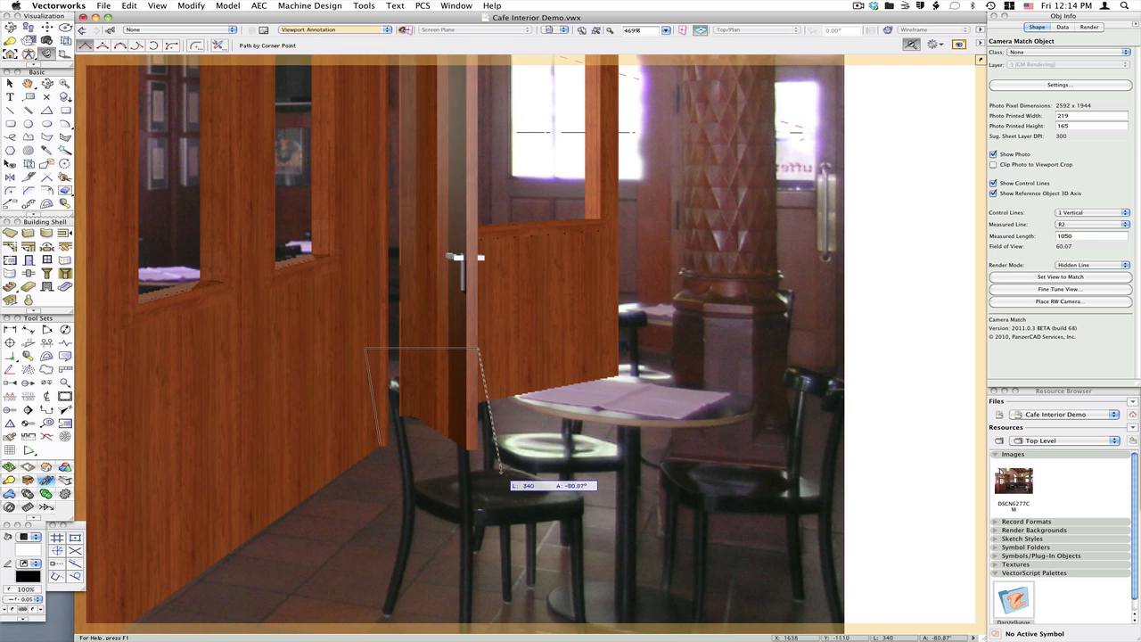
double_click(496, 470)
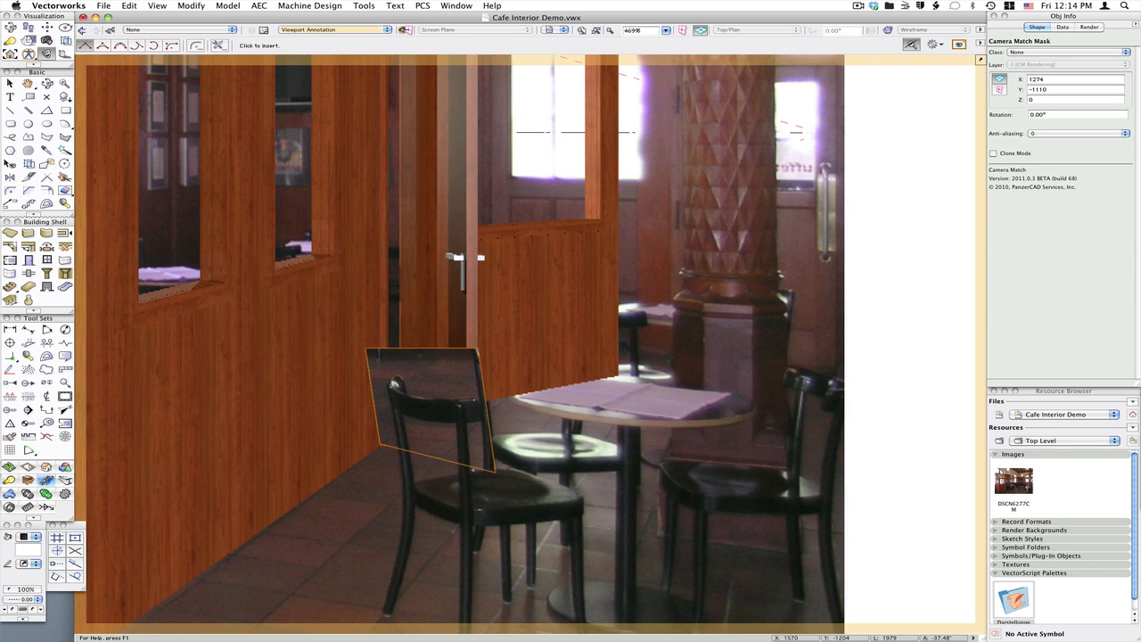
Trace a Camera Match Mask polygon closely around the chair's top rail and back post inside the rough mask
key(x)
scroll(498, 482, up, 2)
scroll(498, 482, up, 1)
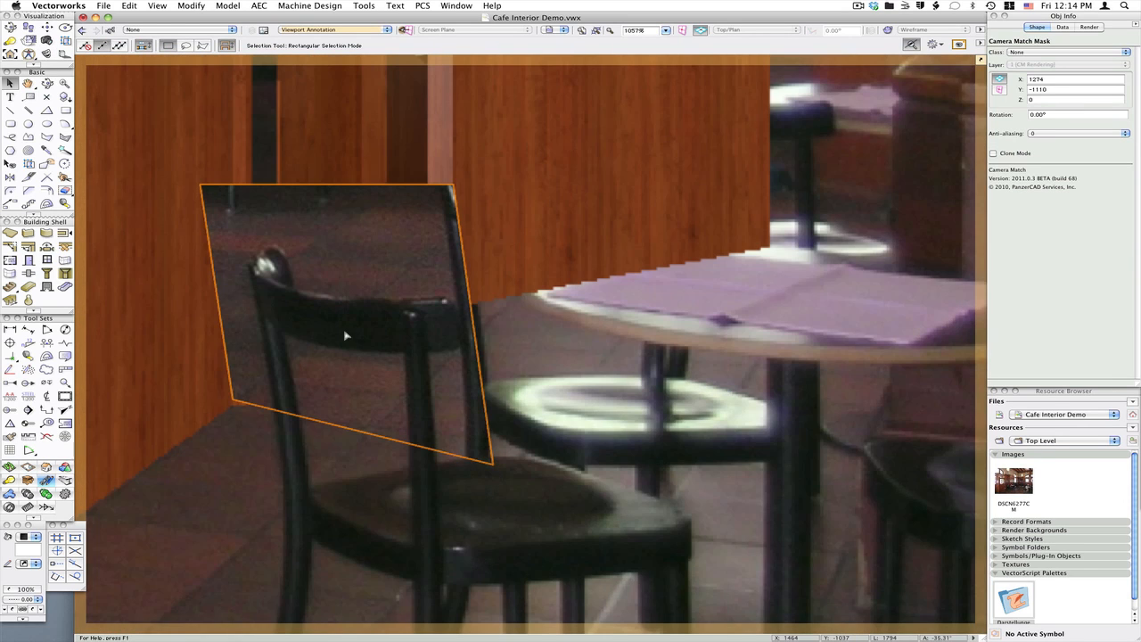
click(46, 54)
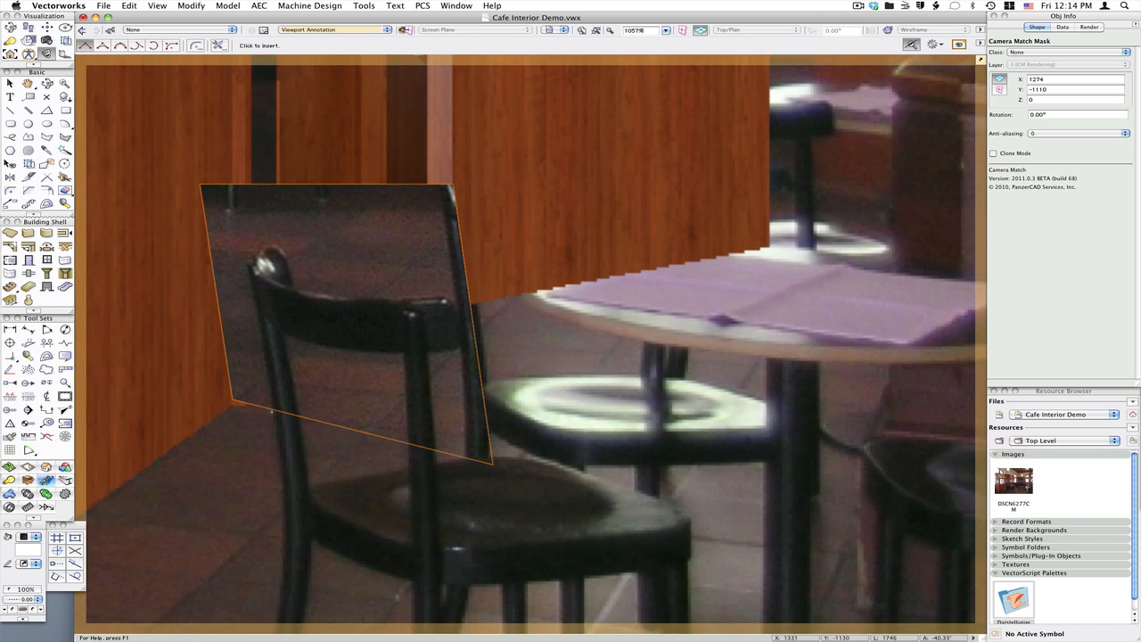
click(272, 415)
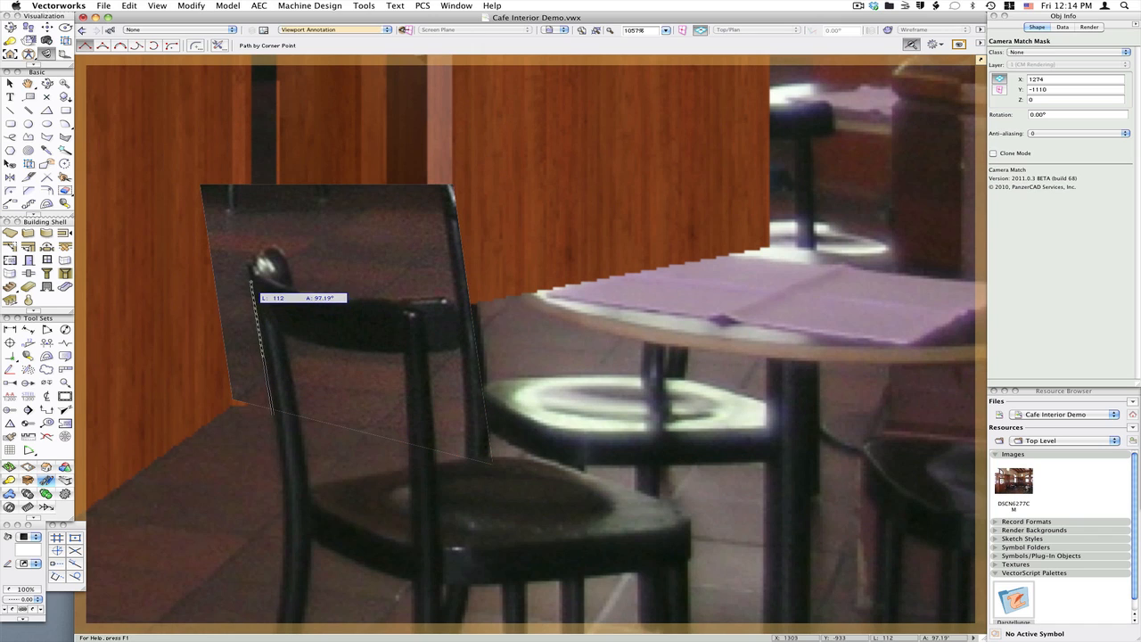
click(251, 259)
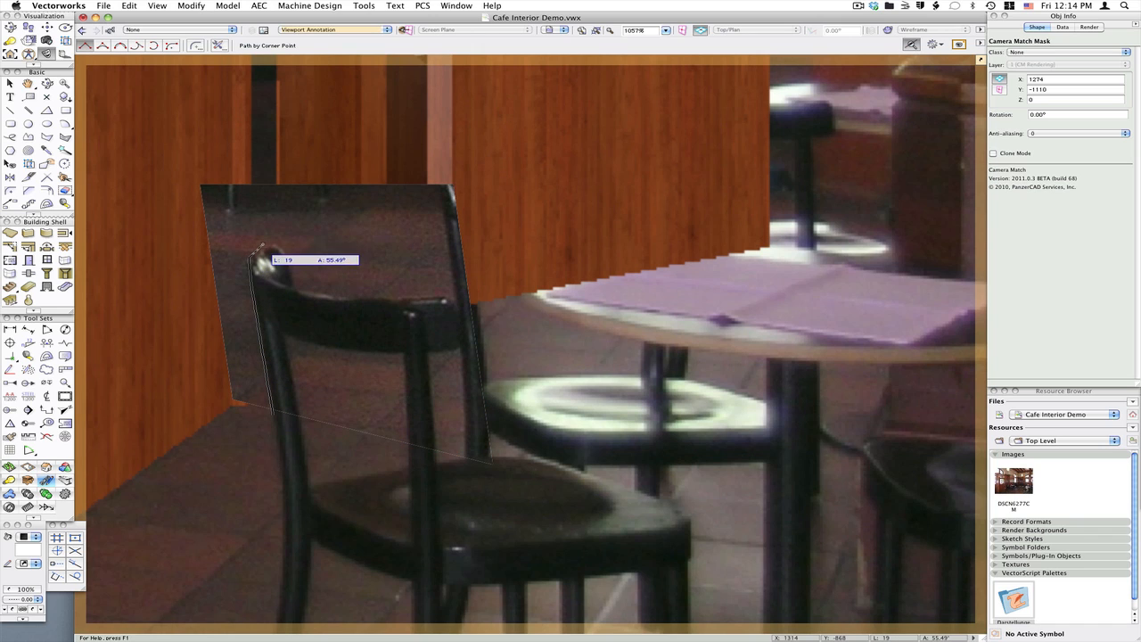
click(263, 244)
click(273, 244)
click(282, 253)
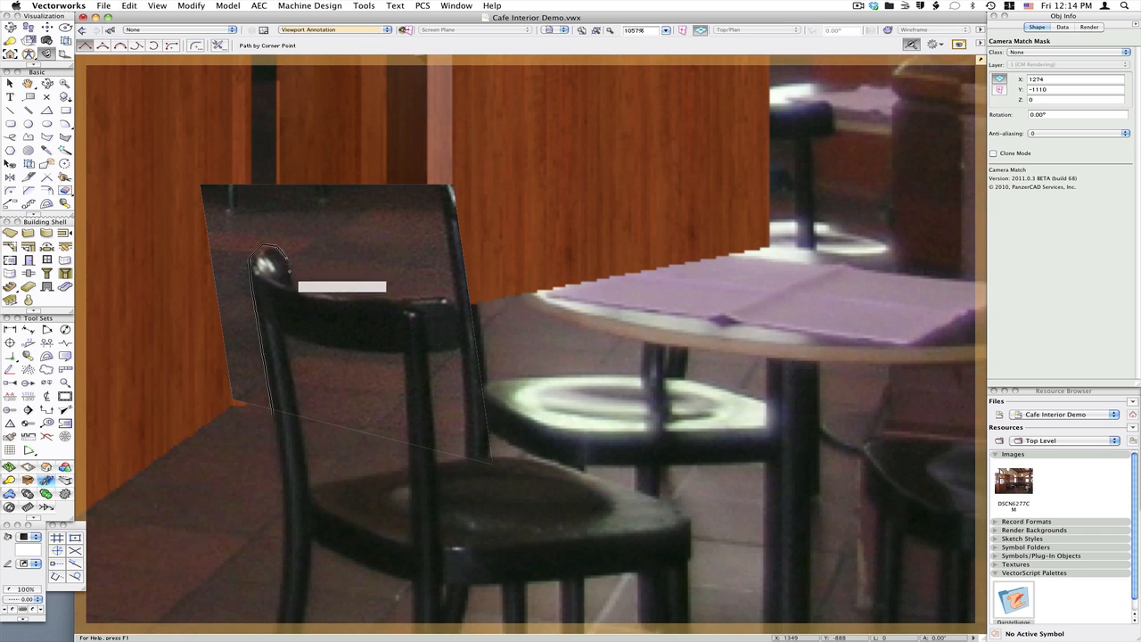
click(293, 287)
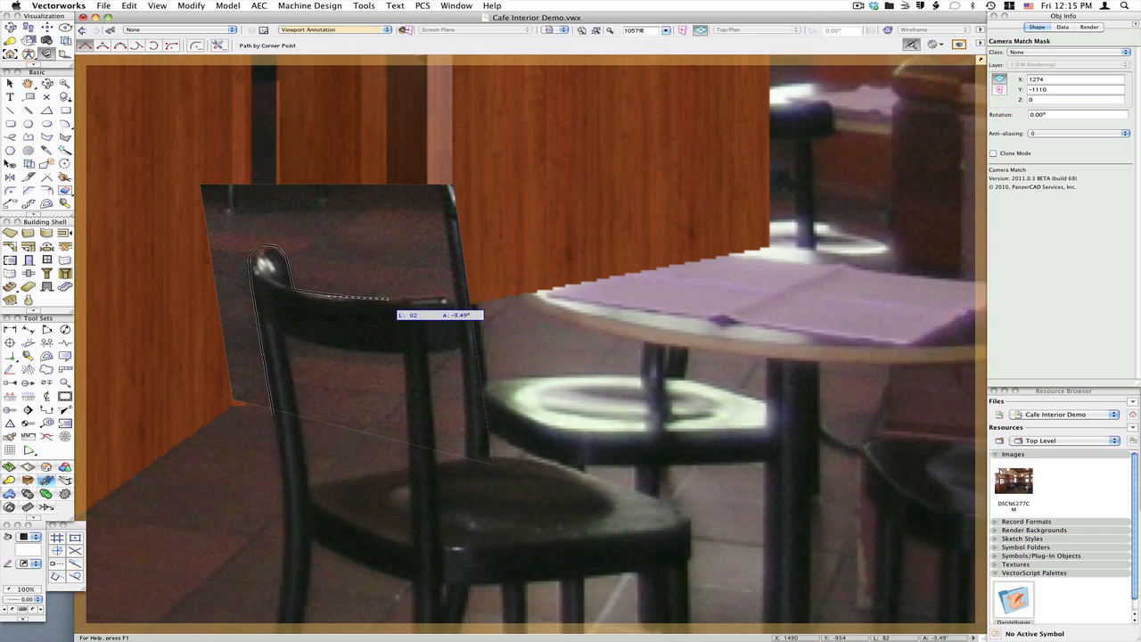
click(390, 298)
click(444, 299)
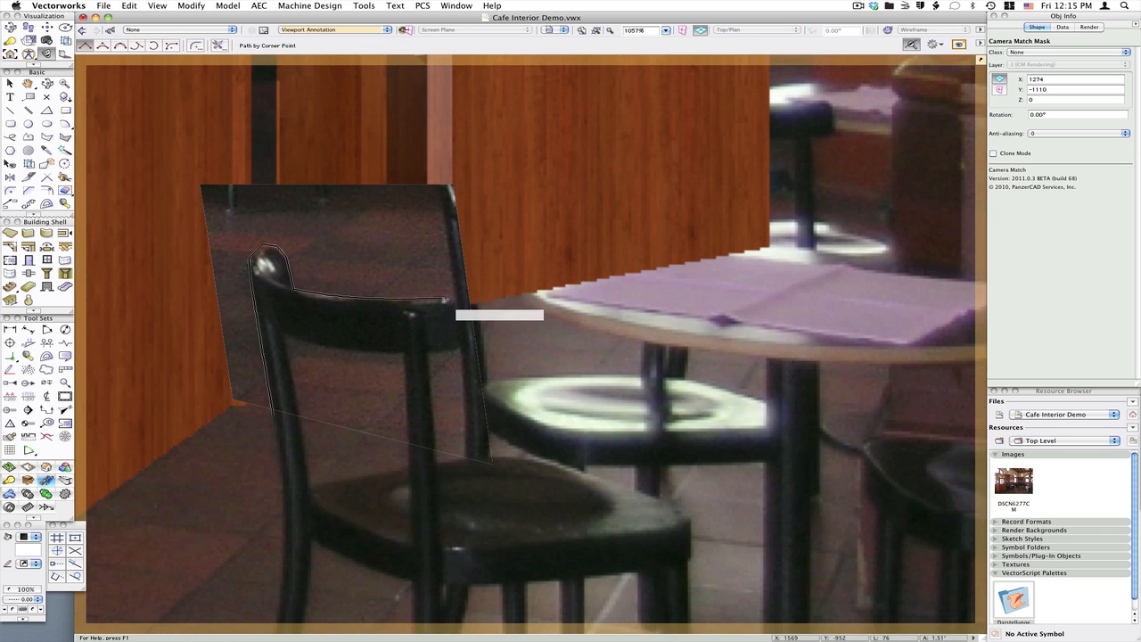
click(458, 314)
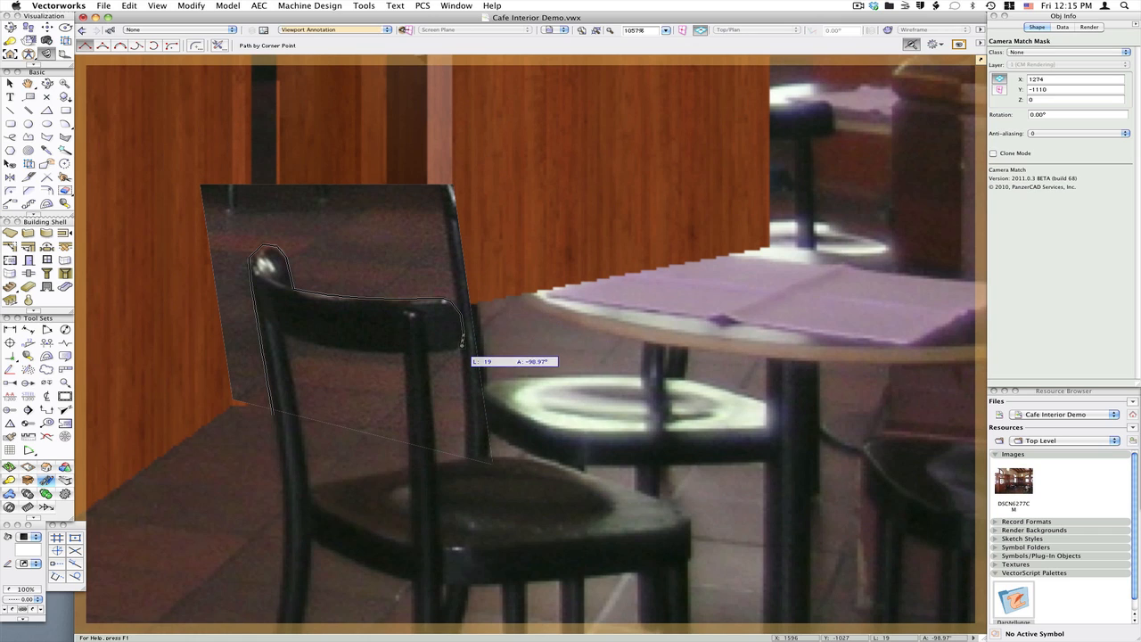
click(463, 346)
click(427, 352)
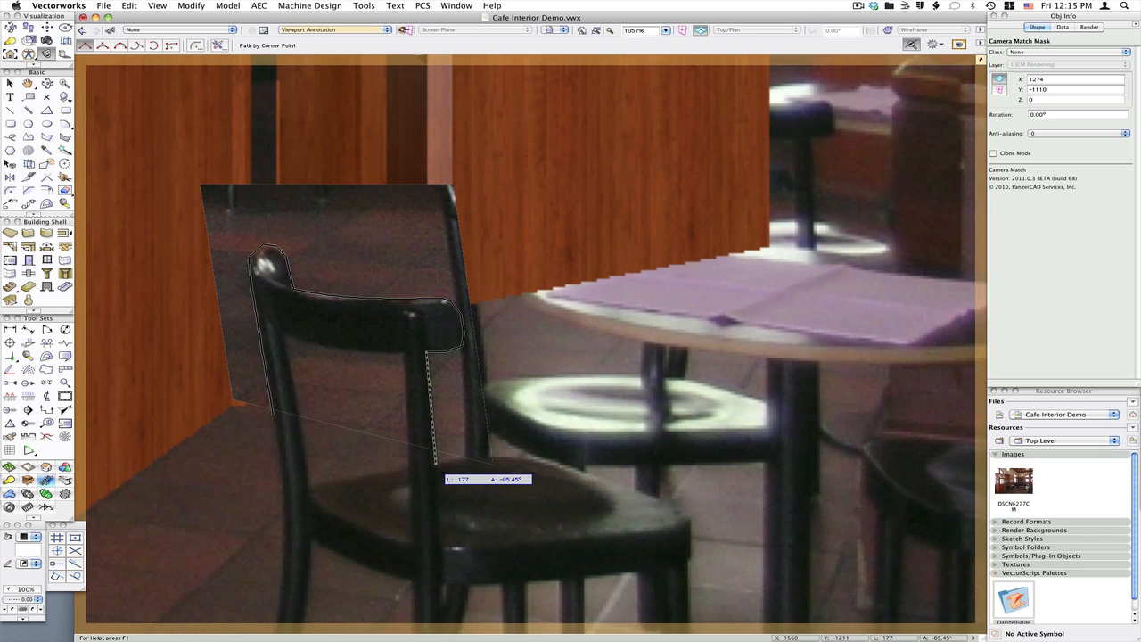
click(435, 463)
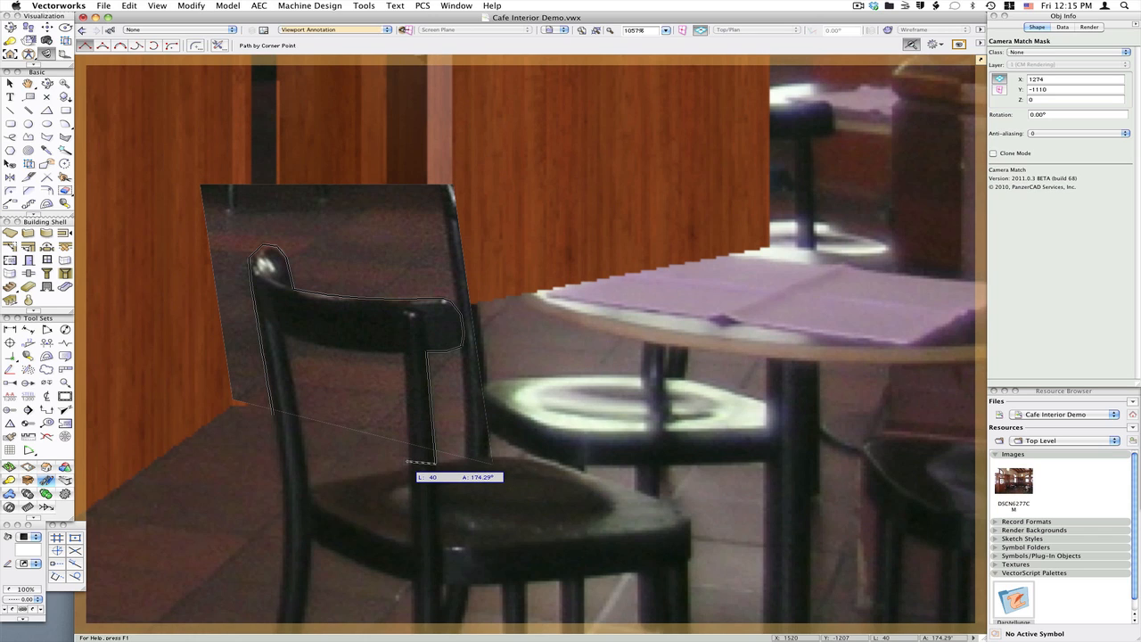
click(407, 463)
click(404, 352)
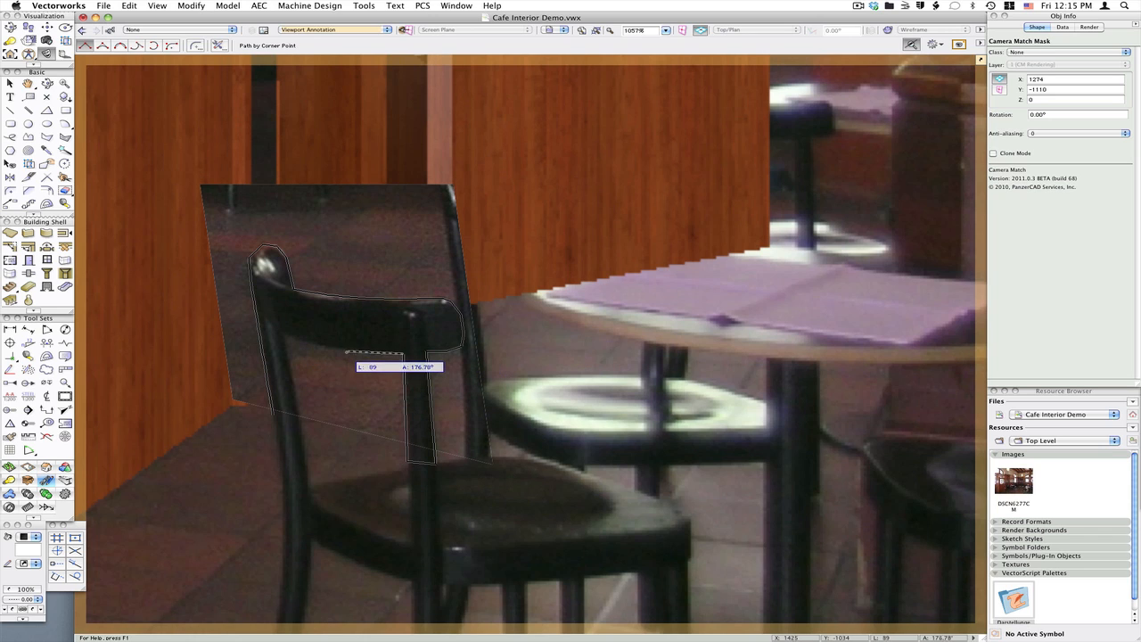
click(295, 340)
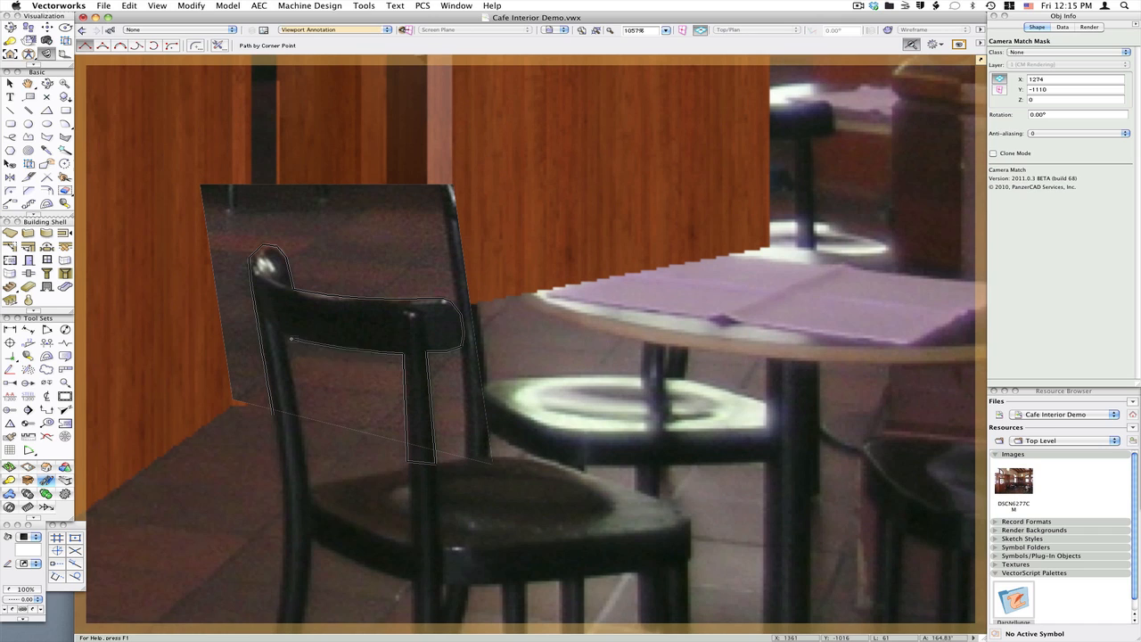
click(282, 337)
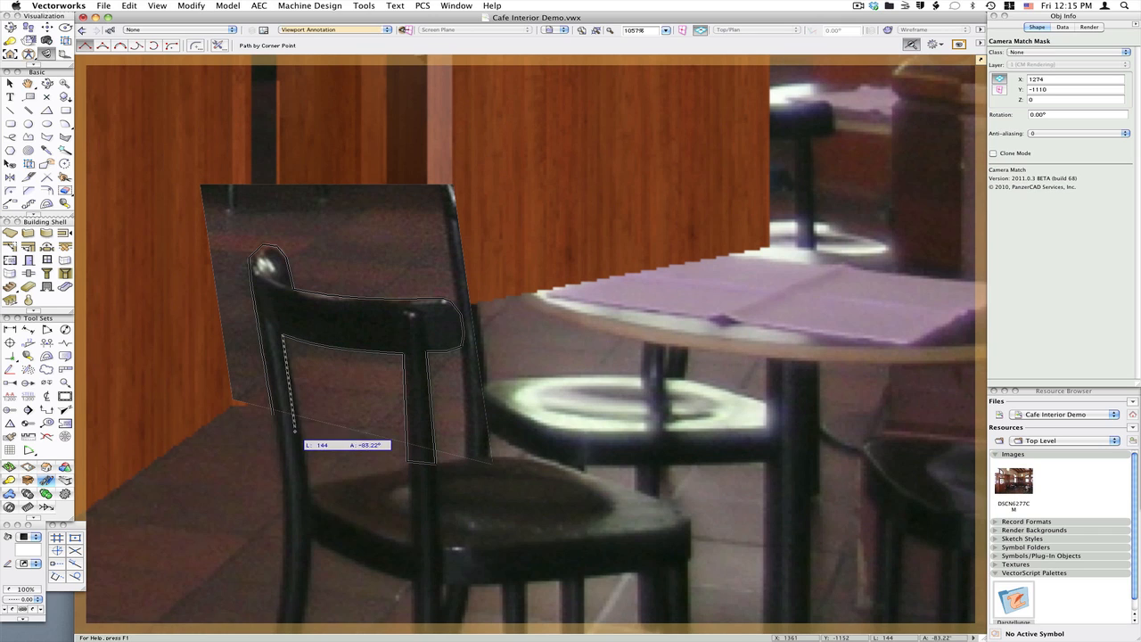
click(296, 419)
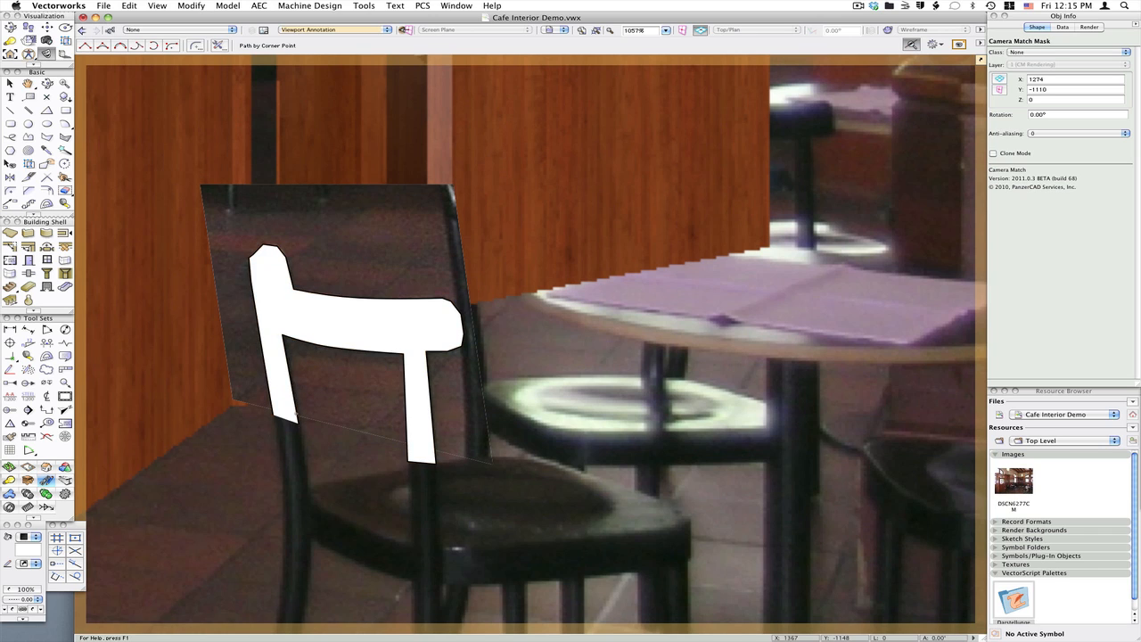
Delete the rough chair mask polygon
key(x)
click(337, 281)
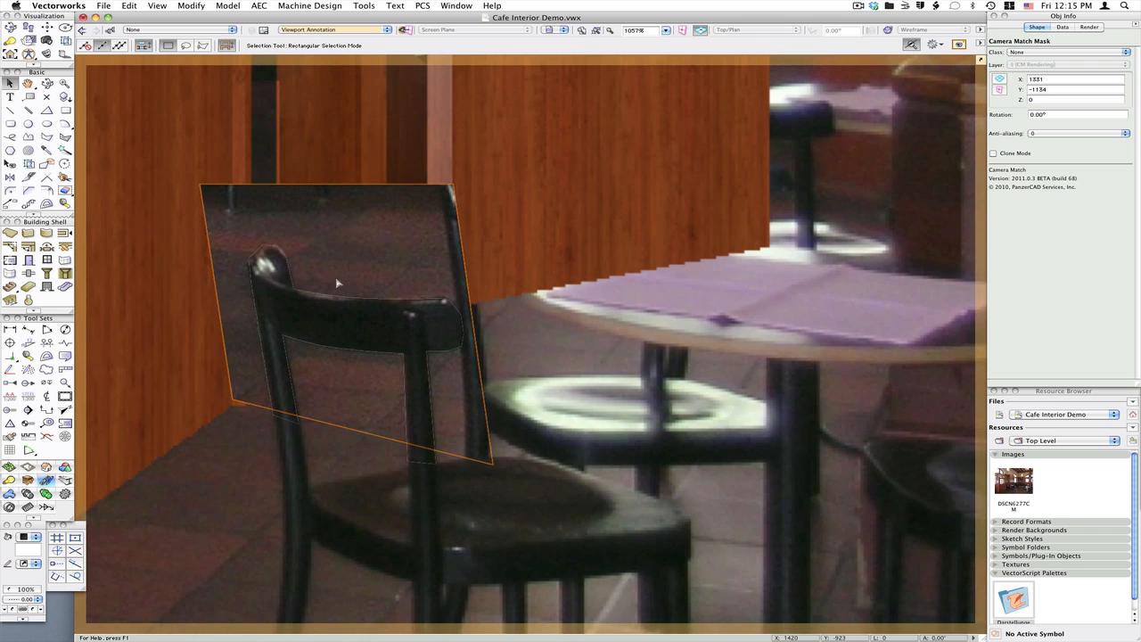
key(Delete)
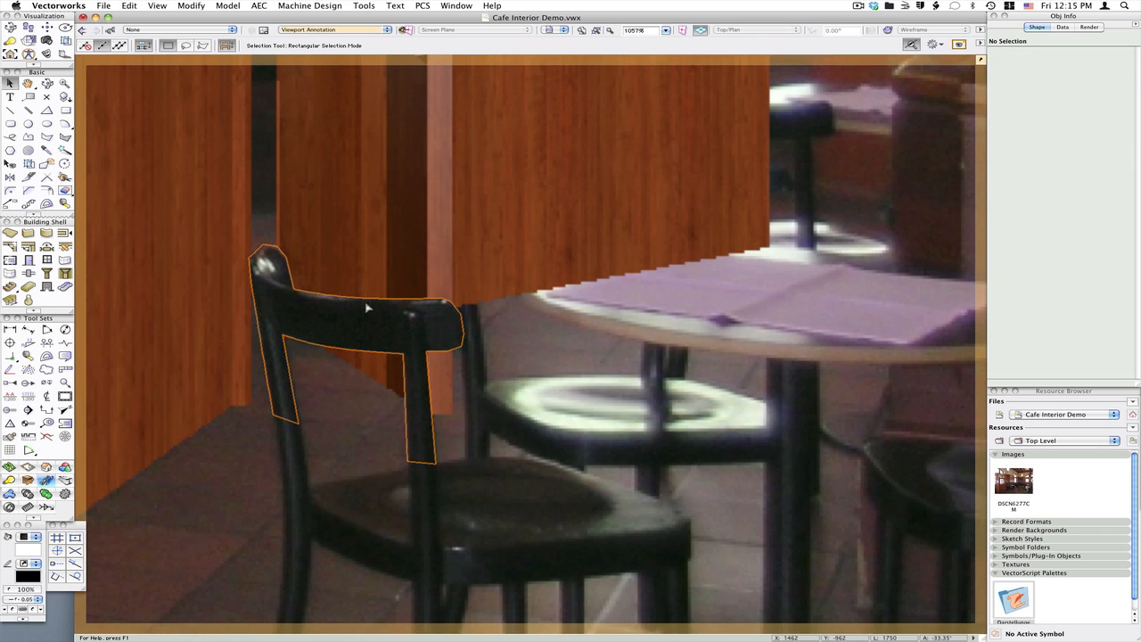
Select the traced chair mask and set its anti-aliasing to 2
click(366, 306)
click(1042, 133)
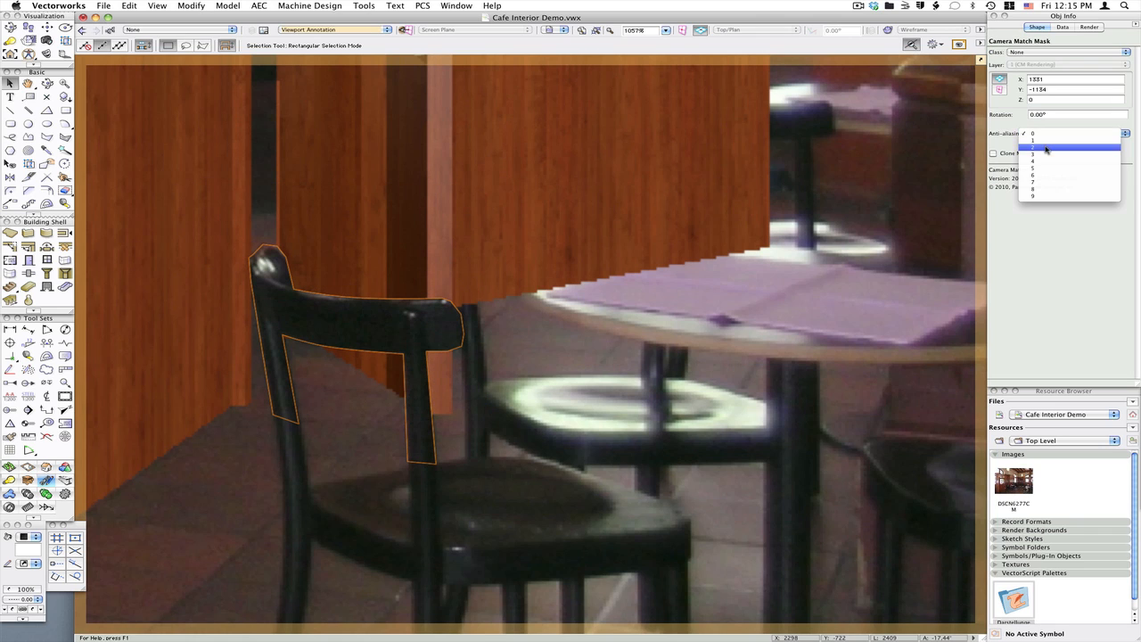
click(1047, 148)
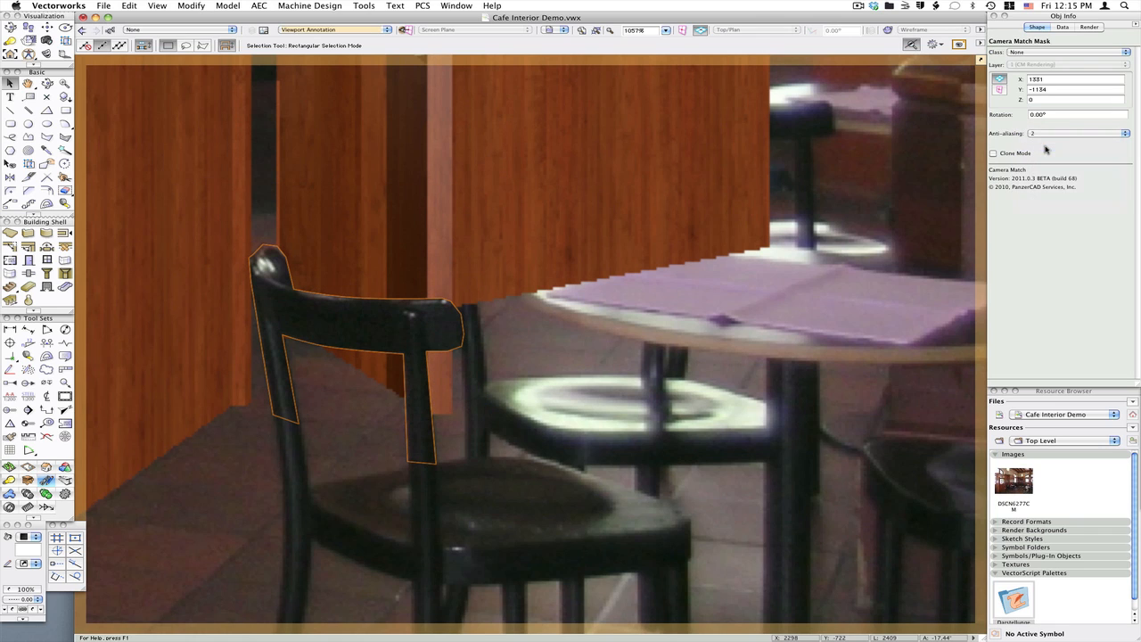
Set the Camera Match Mask tool's default anti-aliasing to 2
click(565, 267)
key(space)
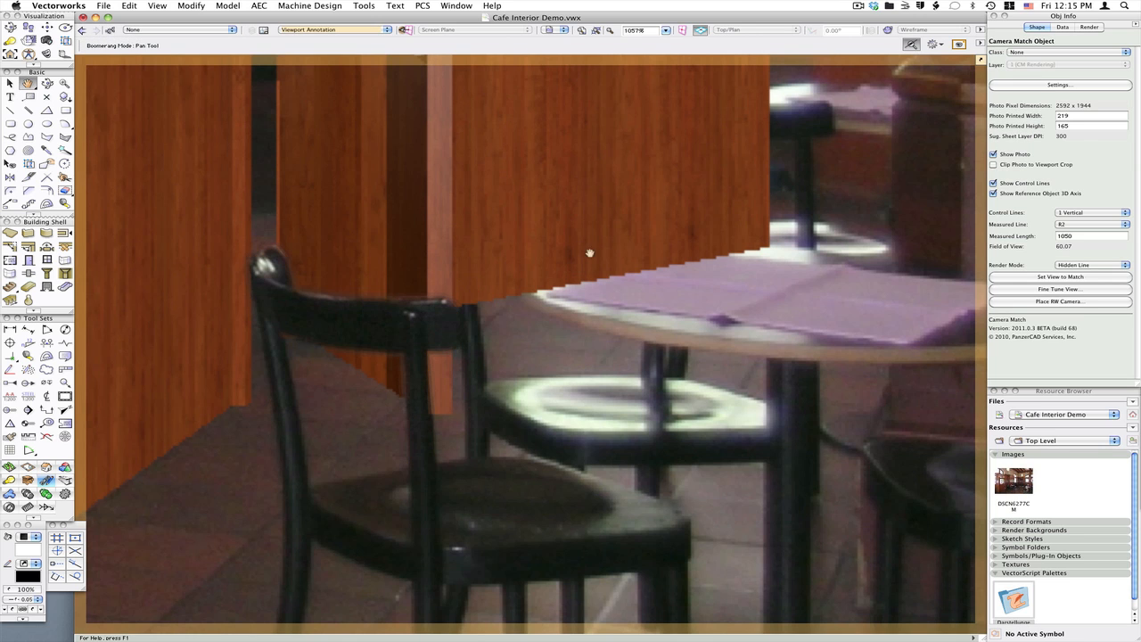
mouse_move(589, 253)
mouse_down()
mouse_move(402, 257)
mouse_move(414, 281)
mouse_up()
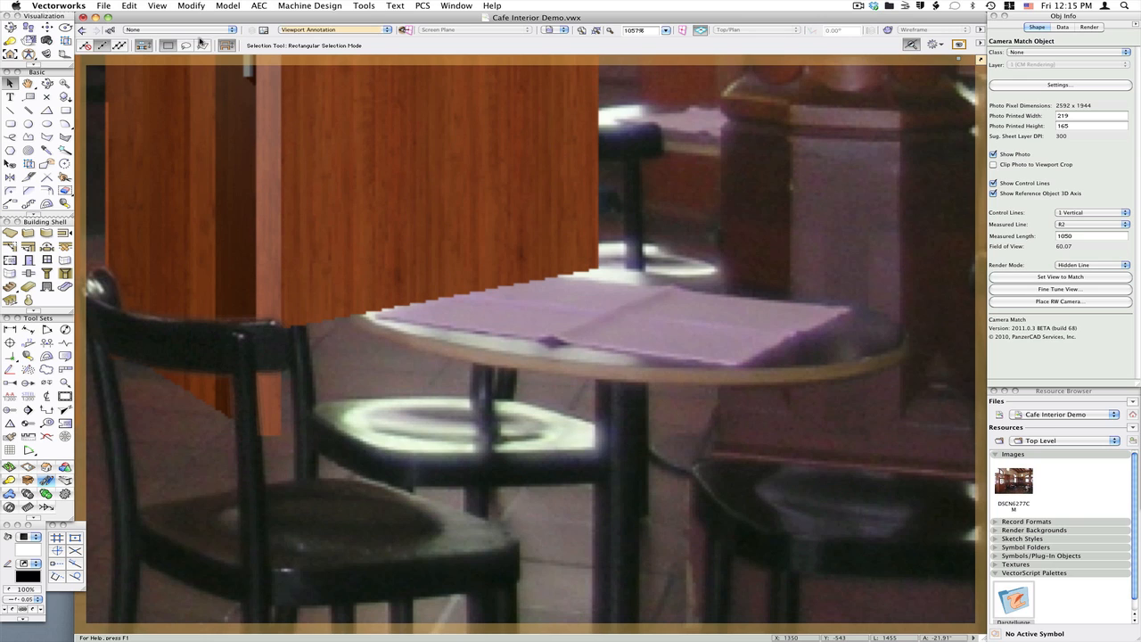
click(48, 55)
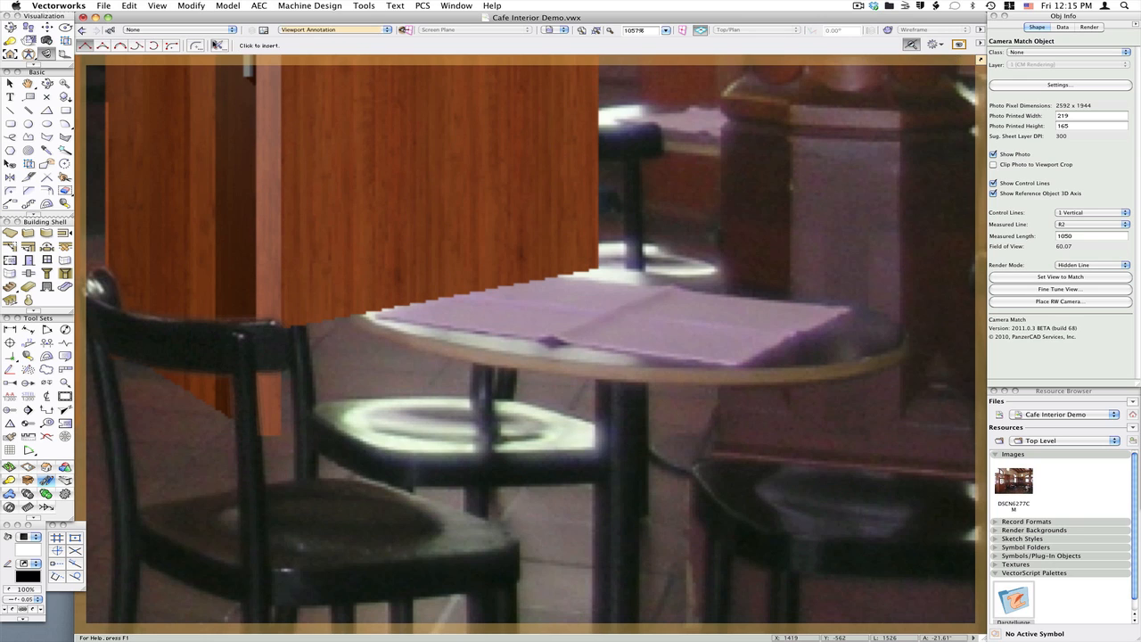
click(219, 46)
click(585, 210)
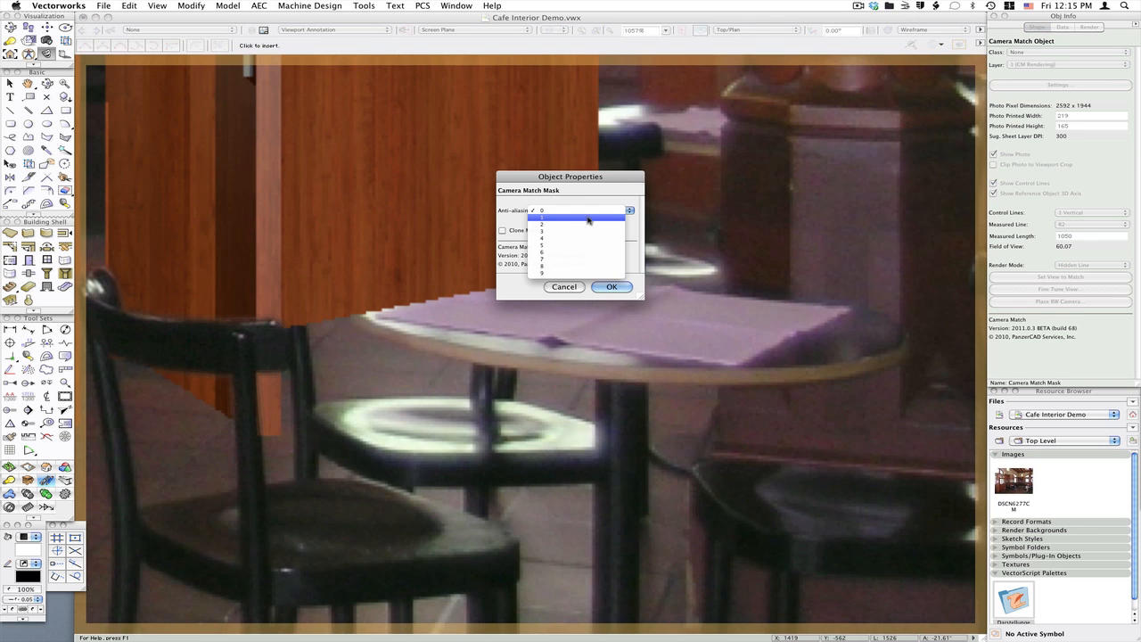
click(590, 223)
click(612, 286)
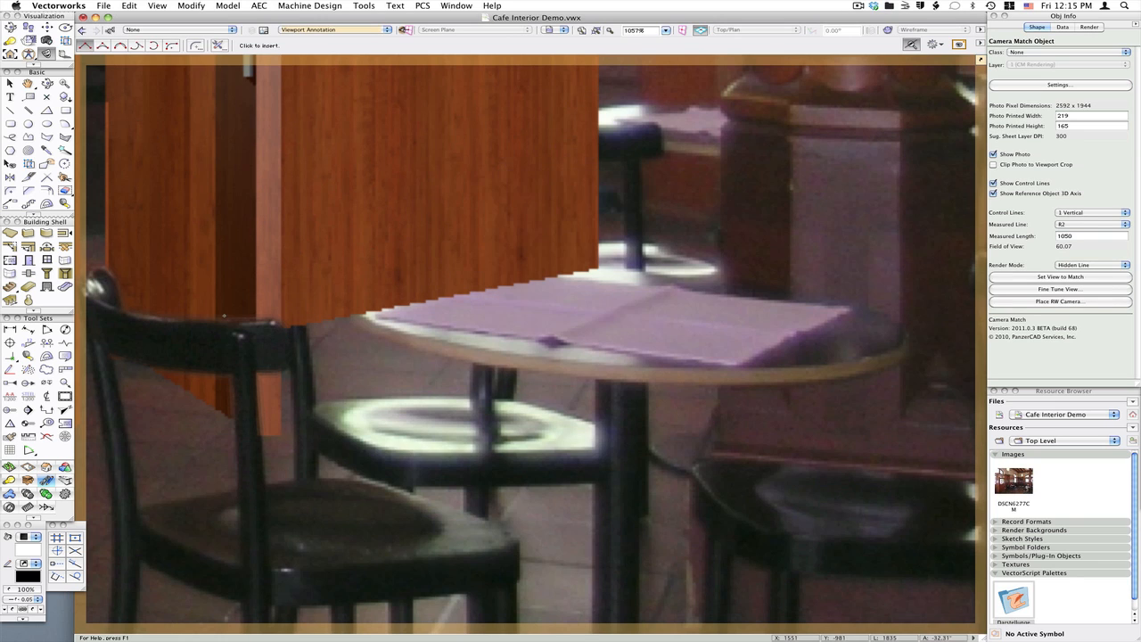
Draw a rough Camera Match Mask polygon around the second chair's back behind the table
click(216, 348)
click(163, 116)
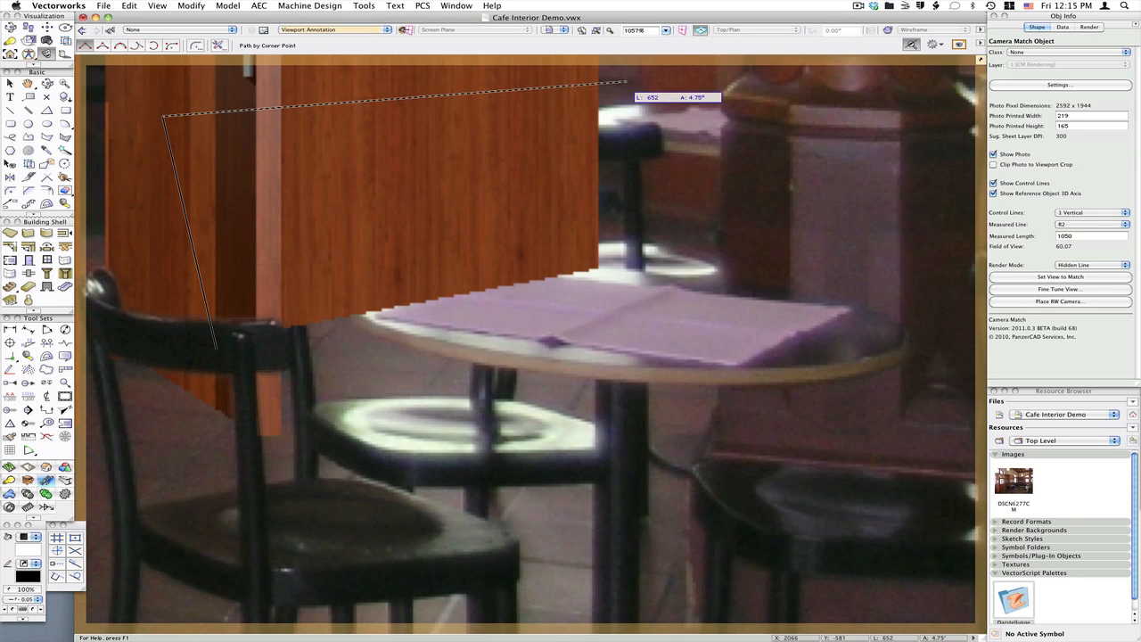
click(541, 86)
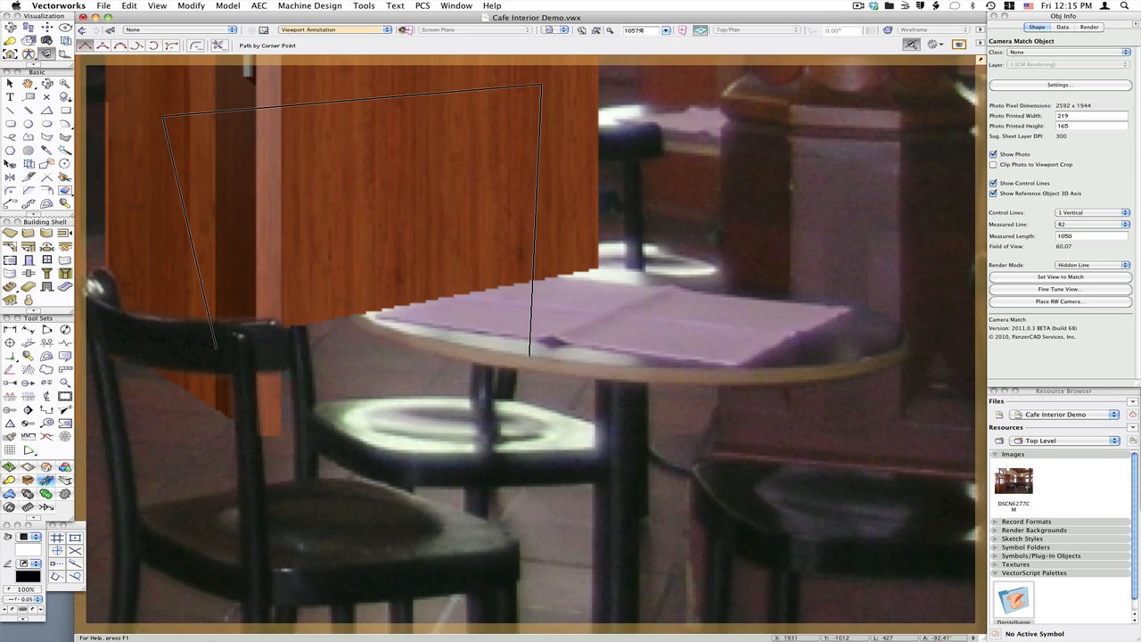
double_click(529, 358)
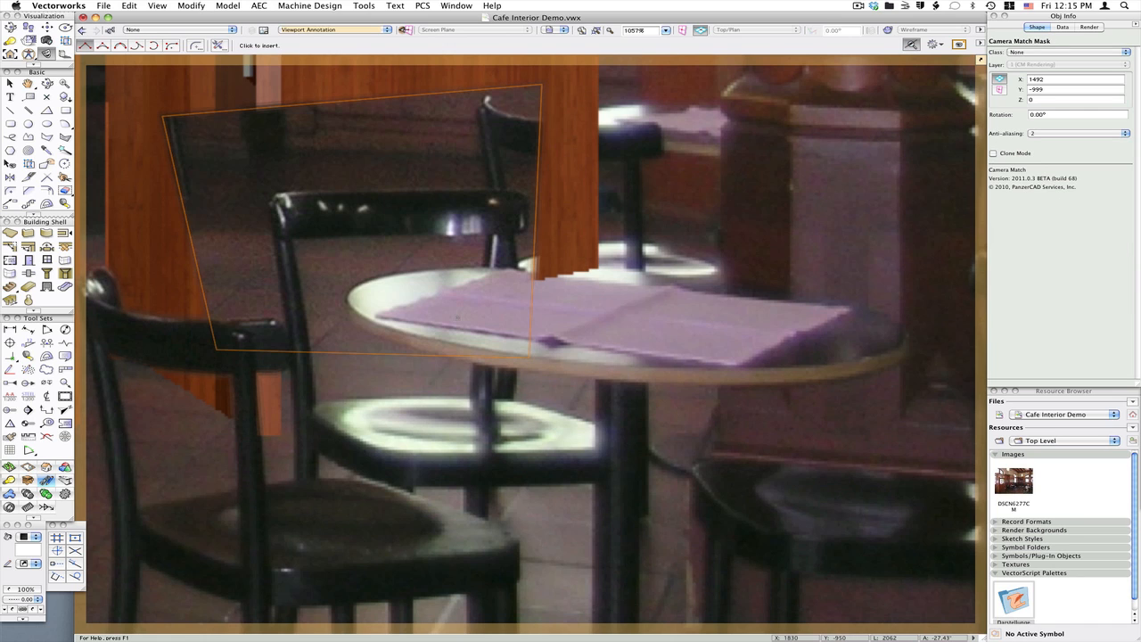
Trace a Camera Match Mask polygon closely around the second chair's back and the area above the table behind it
click(289, 348)
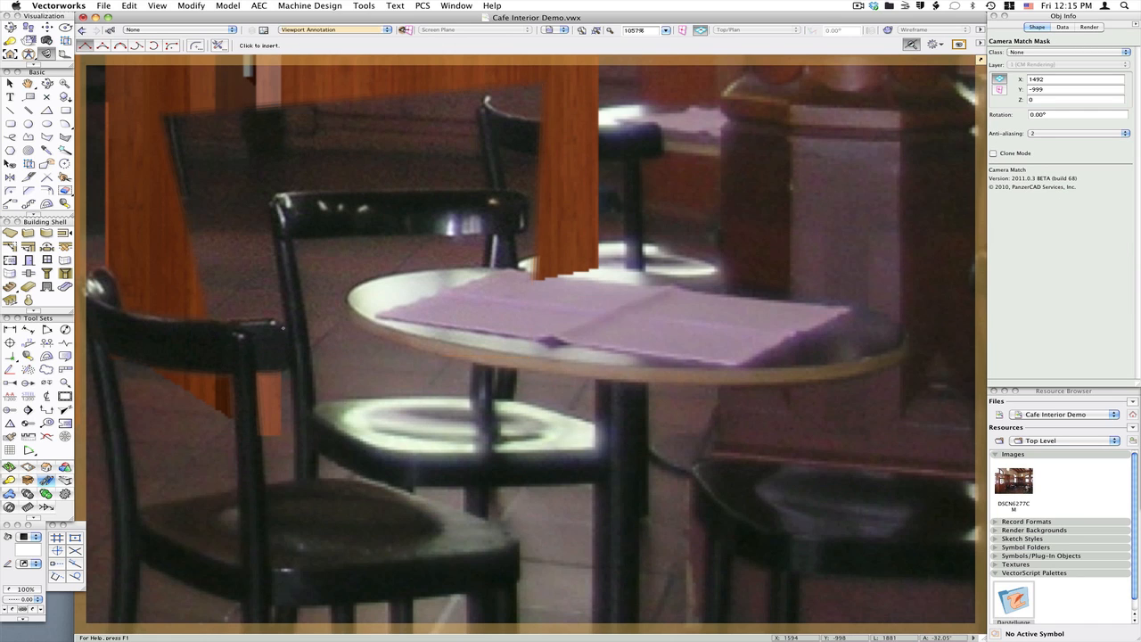
click(273, 195)
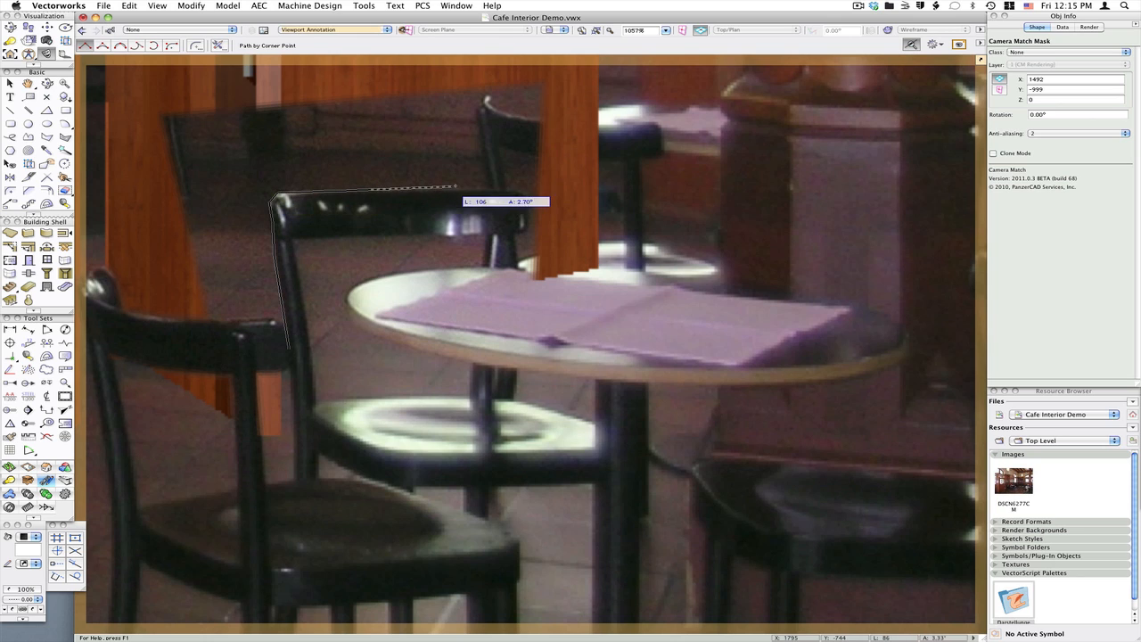
click(467, 188)
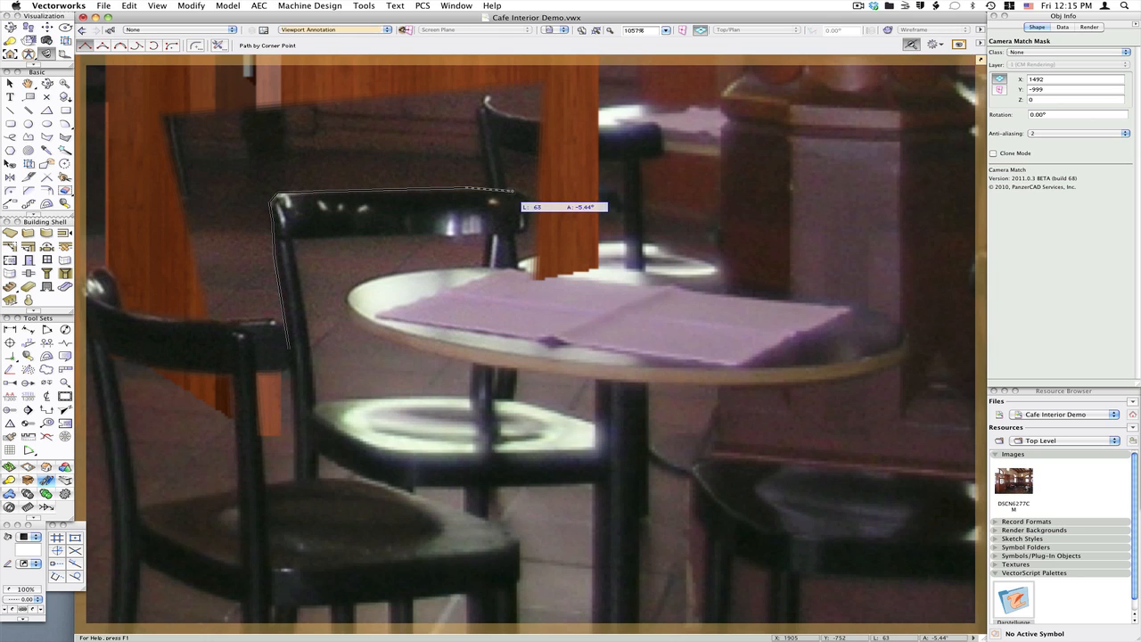
click(528, 202)
click(530, 228)
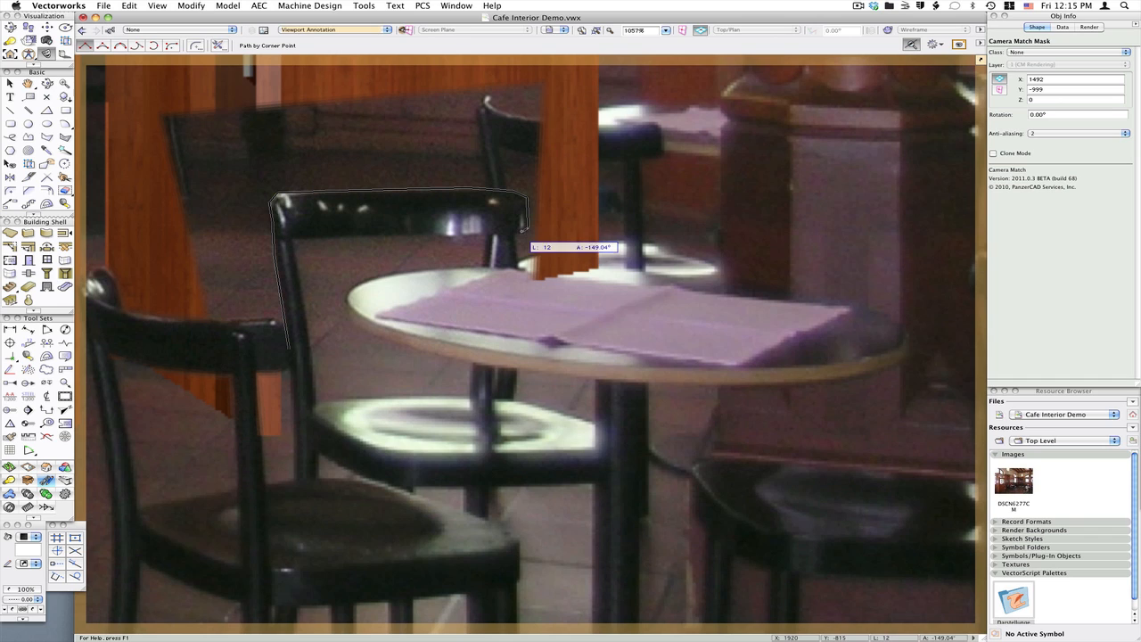
click(514, 231)
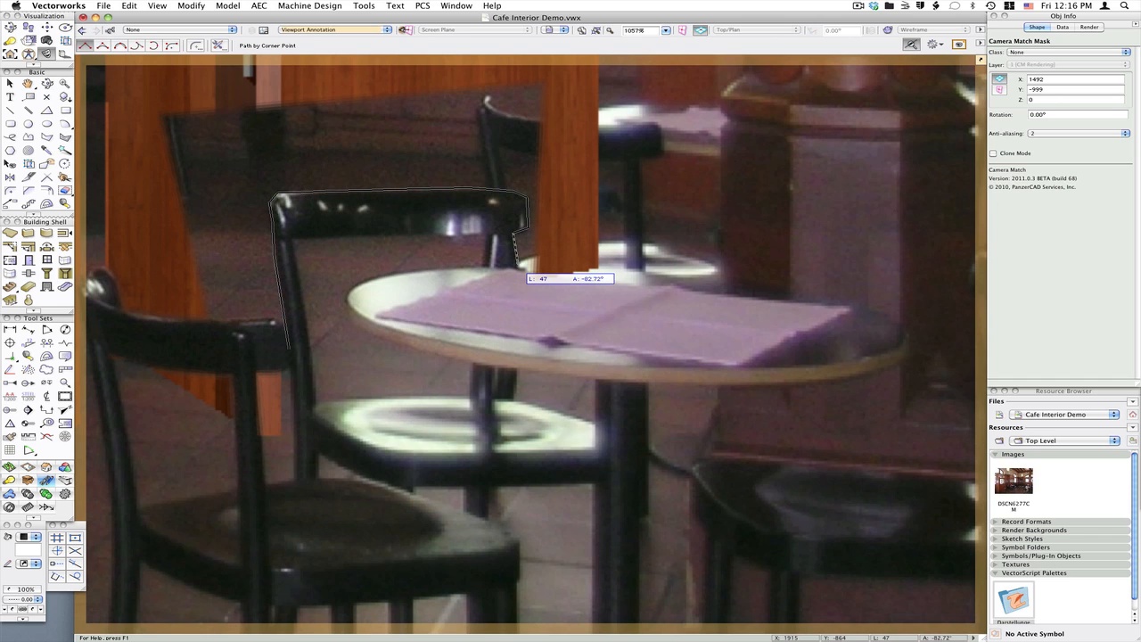
click(517, 264)
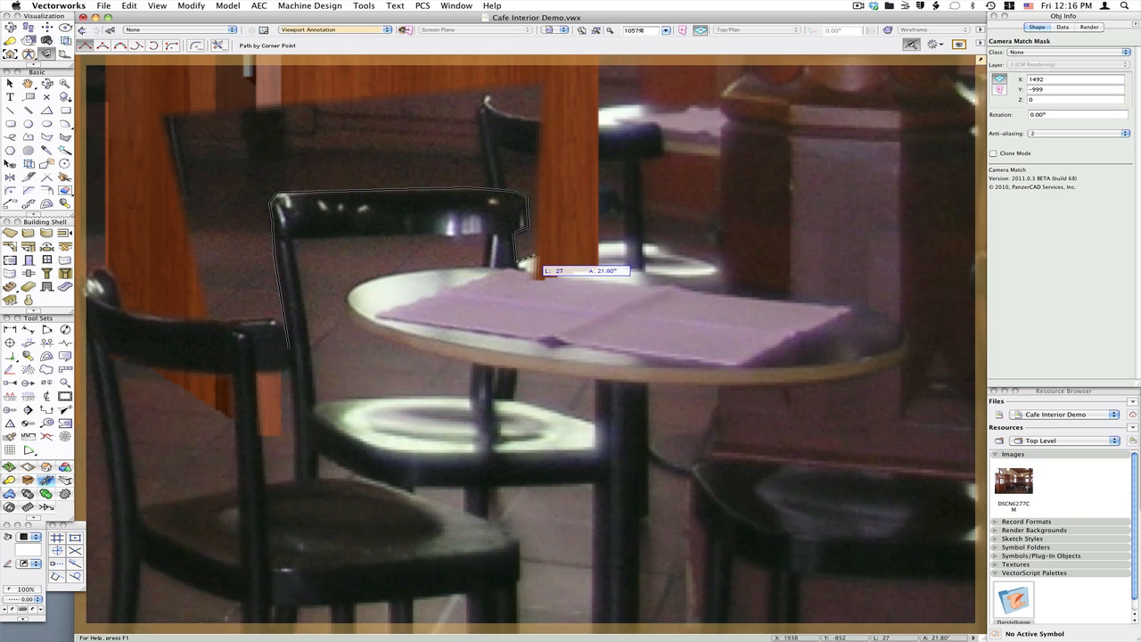
click(596, 242)
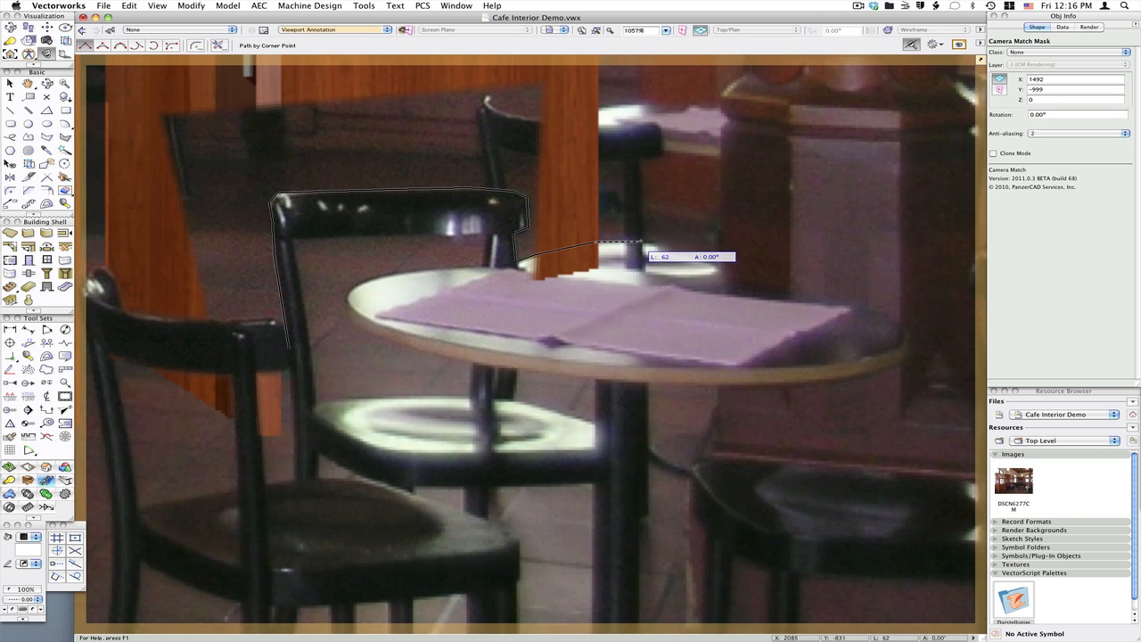
click(642, 242)
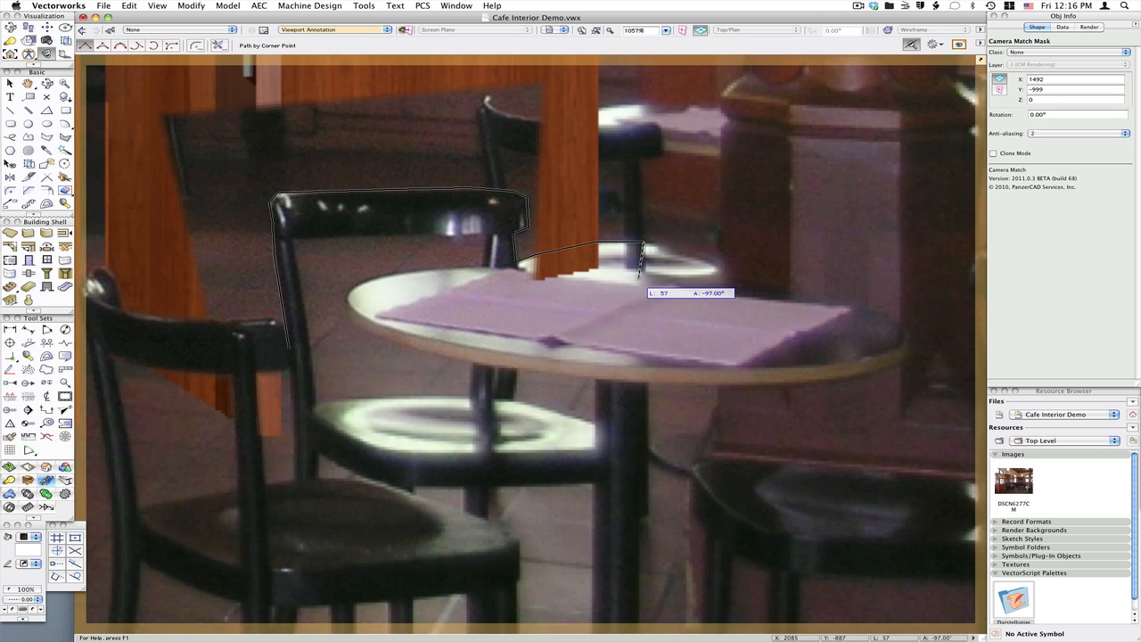
click(634, 293)
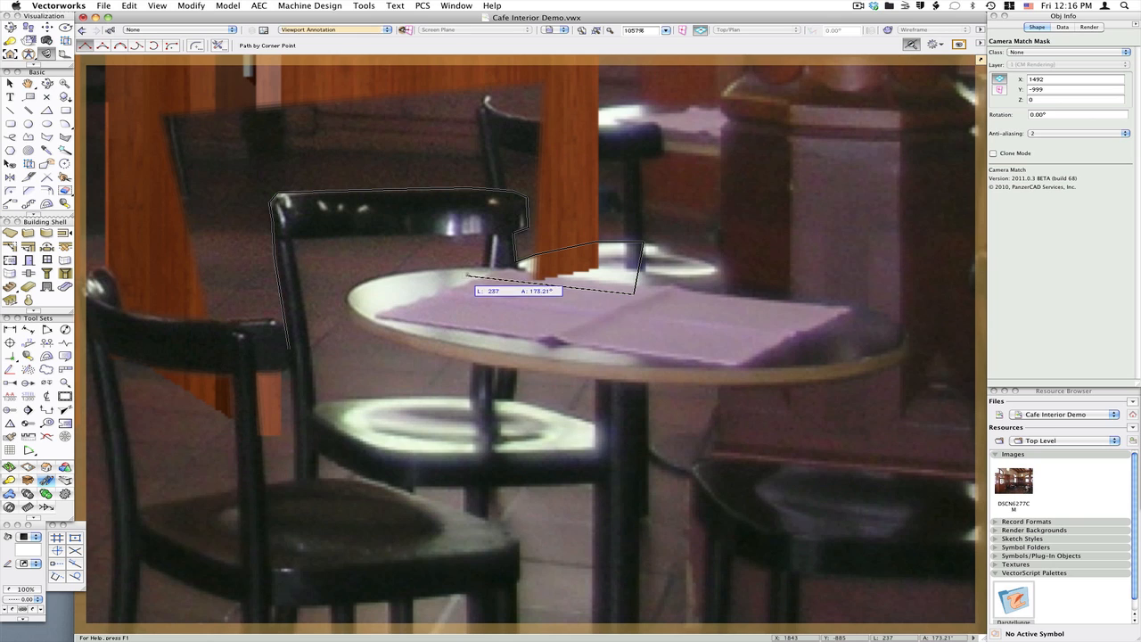
click(484, 277)
click(488, 246)
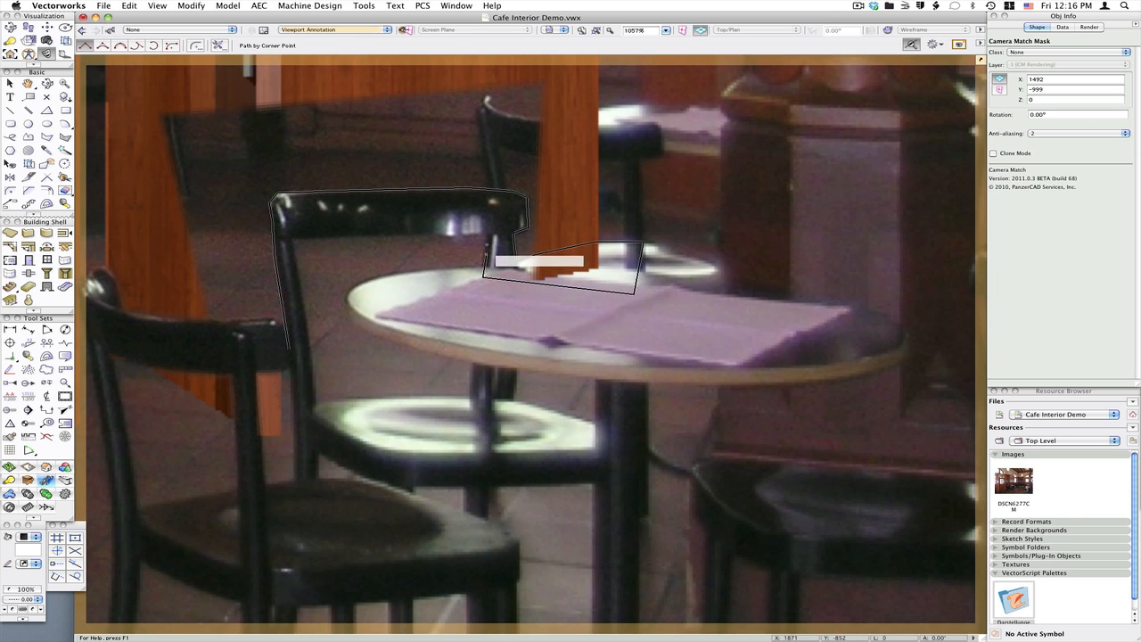
click(489, 234)
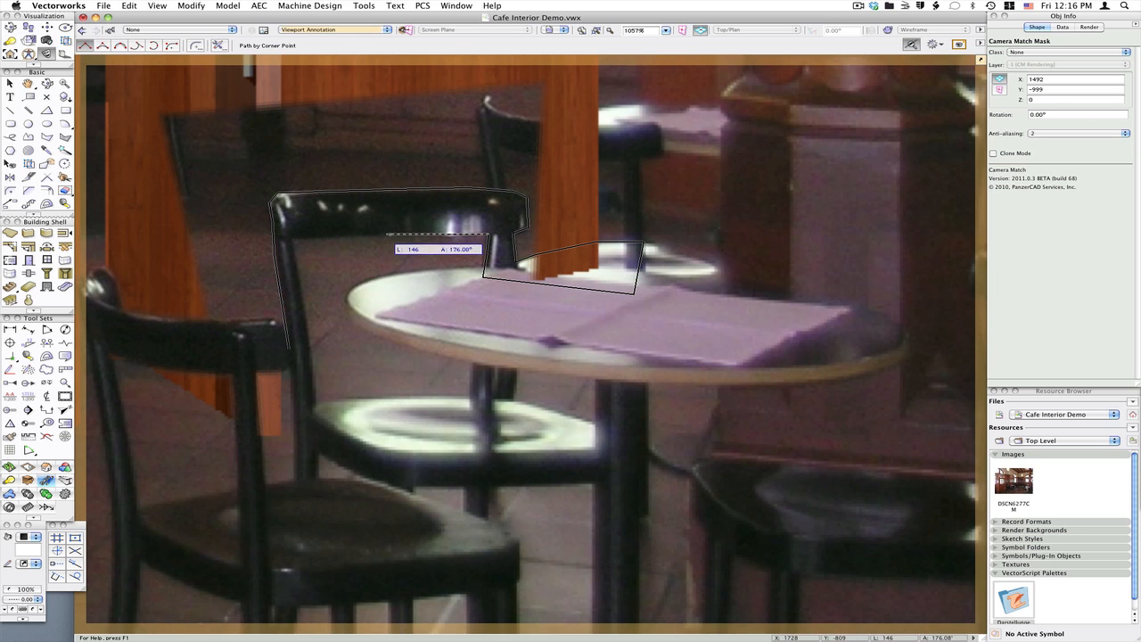
click(328, 236)
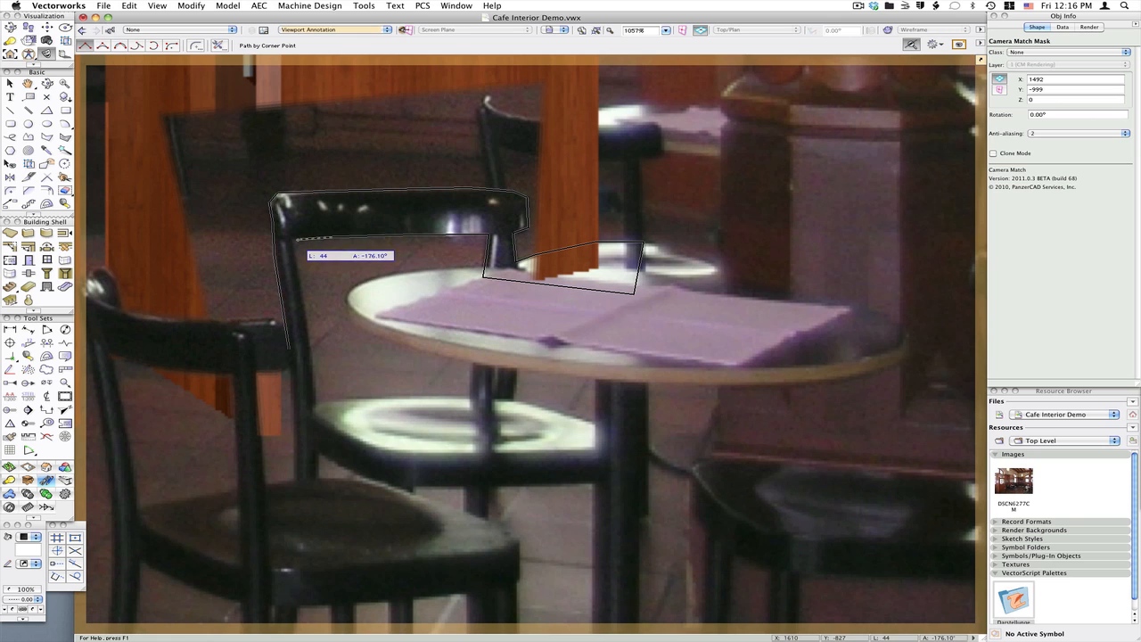
click(291, 238)
click(306, 341)
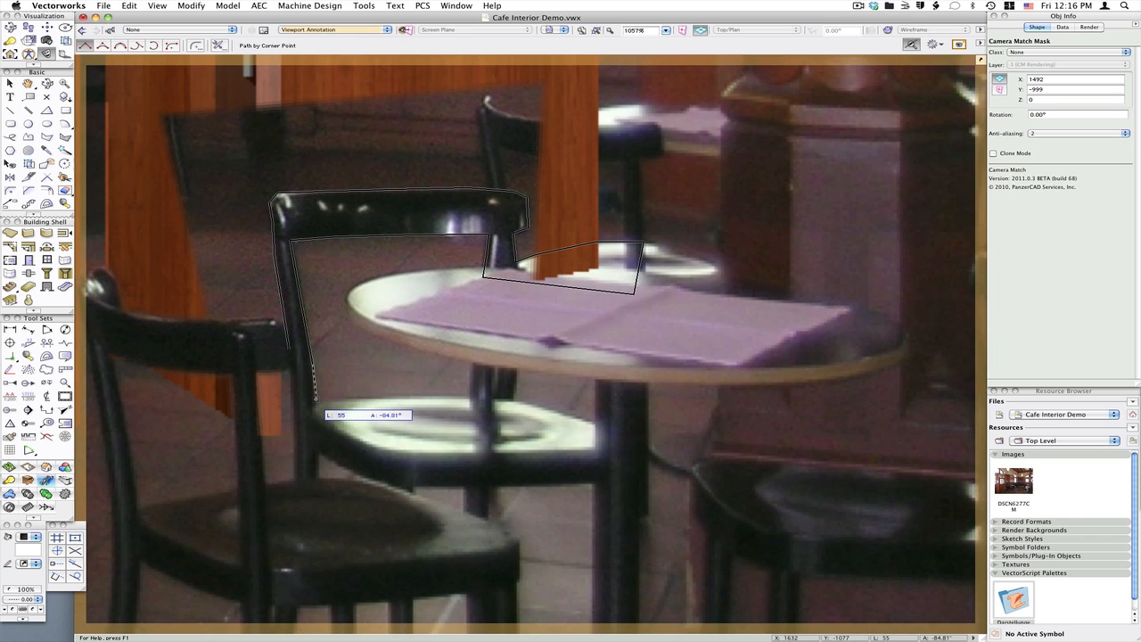
double_click(302, 359)
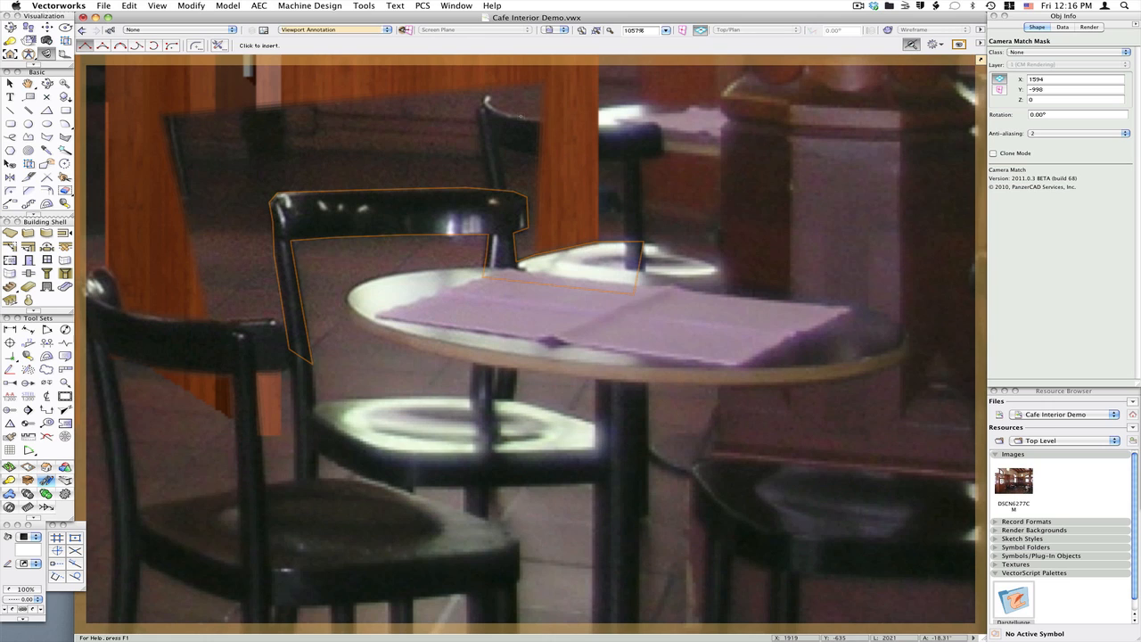
Delete the rough quadrilateral chair mask
key(x)
click(448, 144)
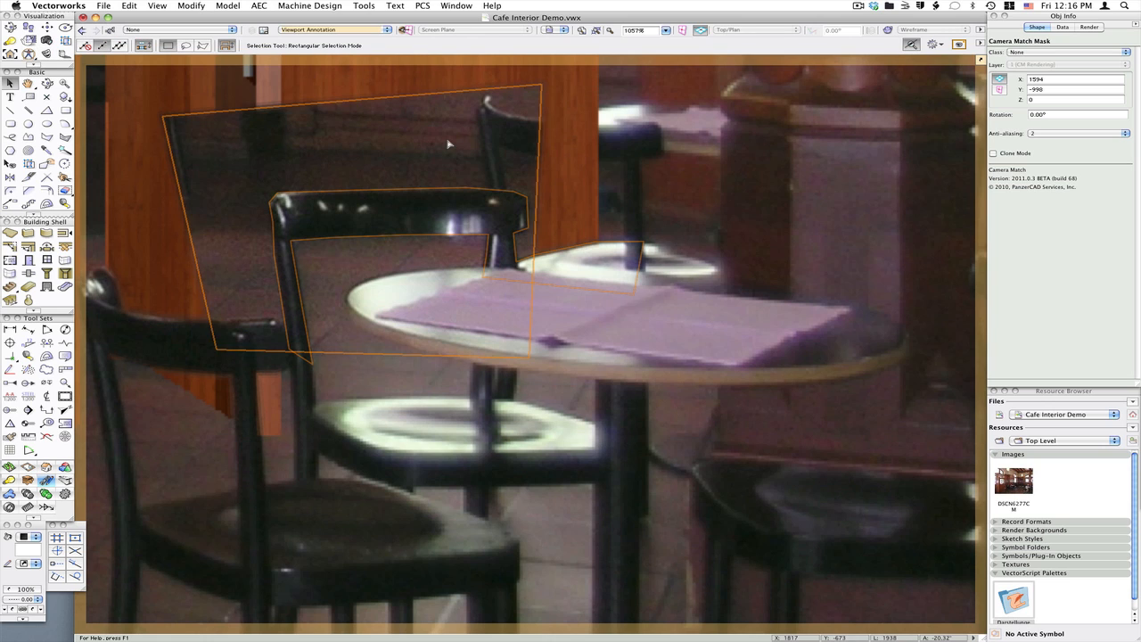
key(Delete)
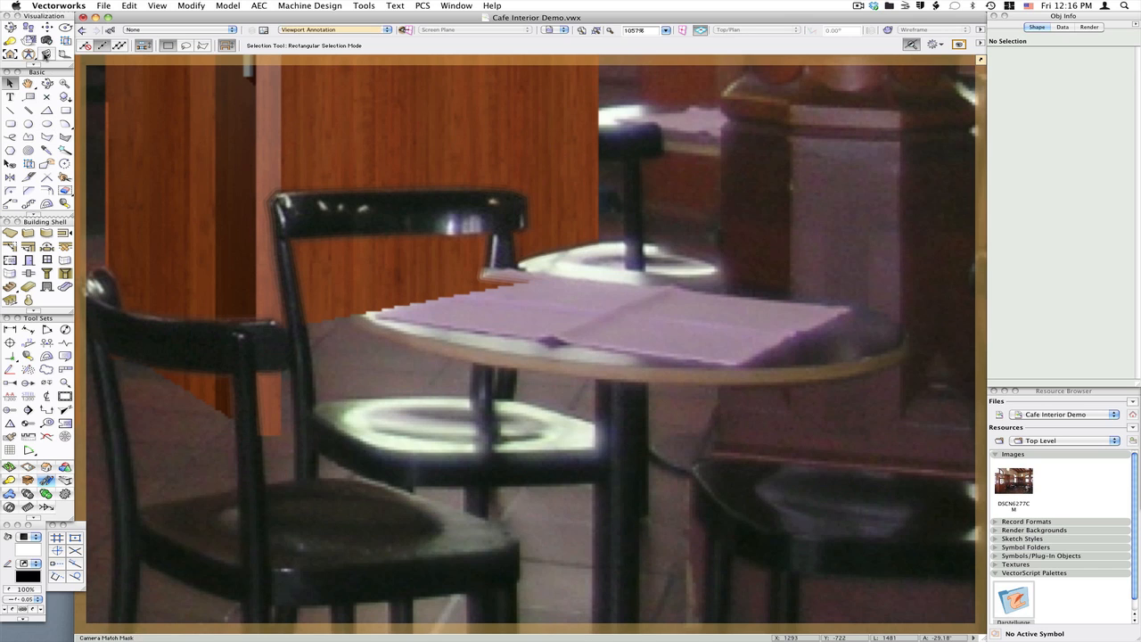
Draw a rough Camera Match Mask quadrilateral over the table's left edge in front of the chair
click(46, 54)
click(318, 350)
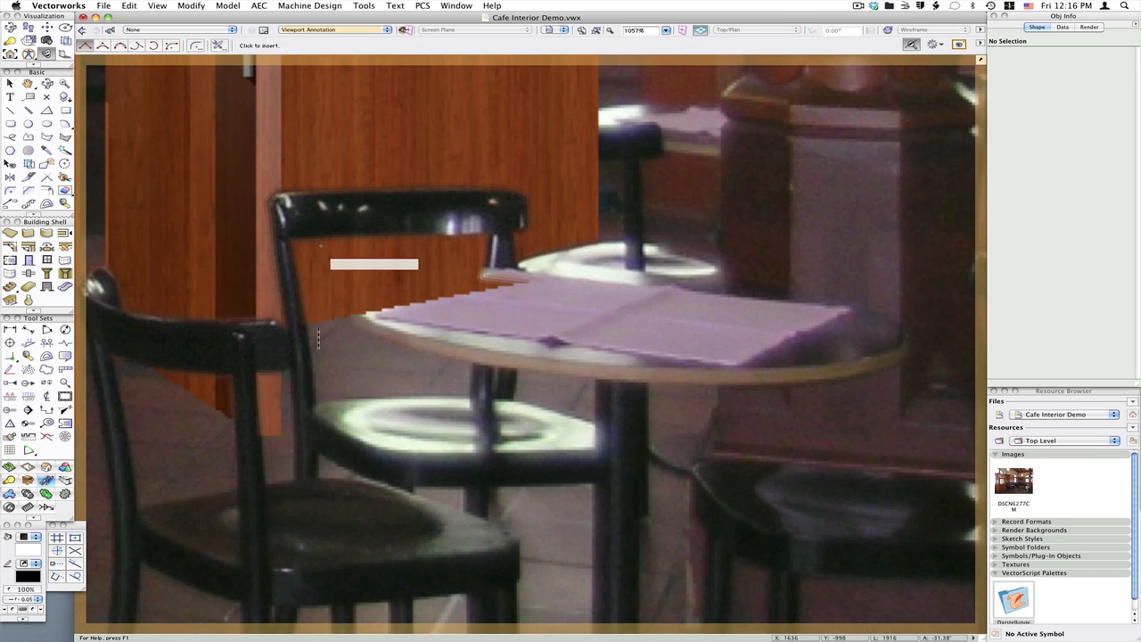
click(322, 248)
click(573, 238)
click(557, 346)
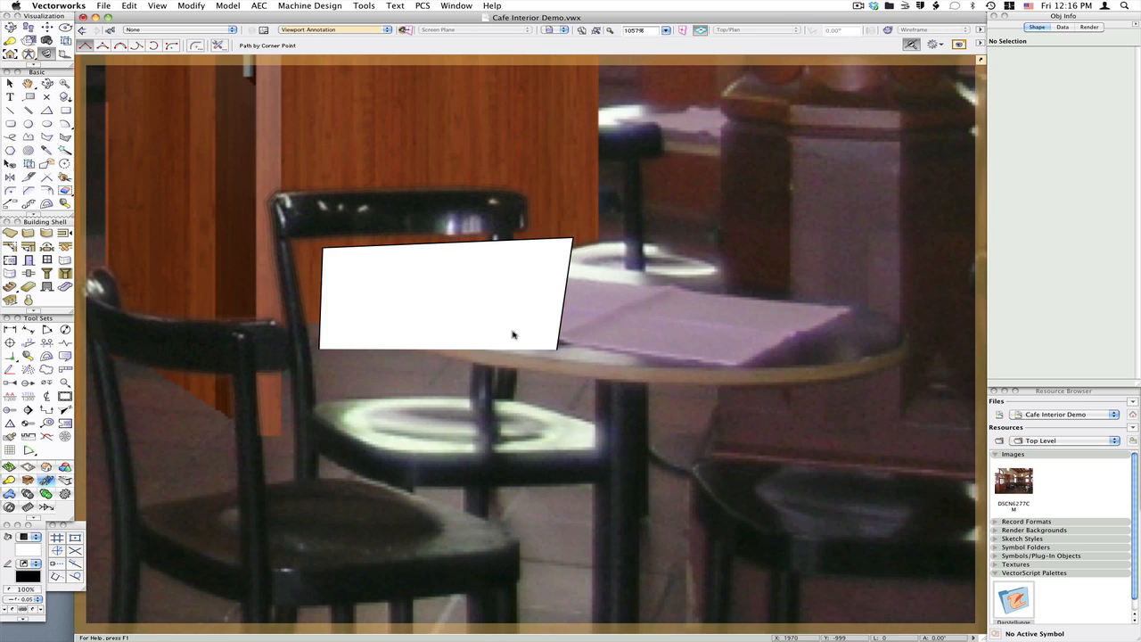
click(397, 301)
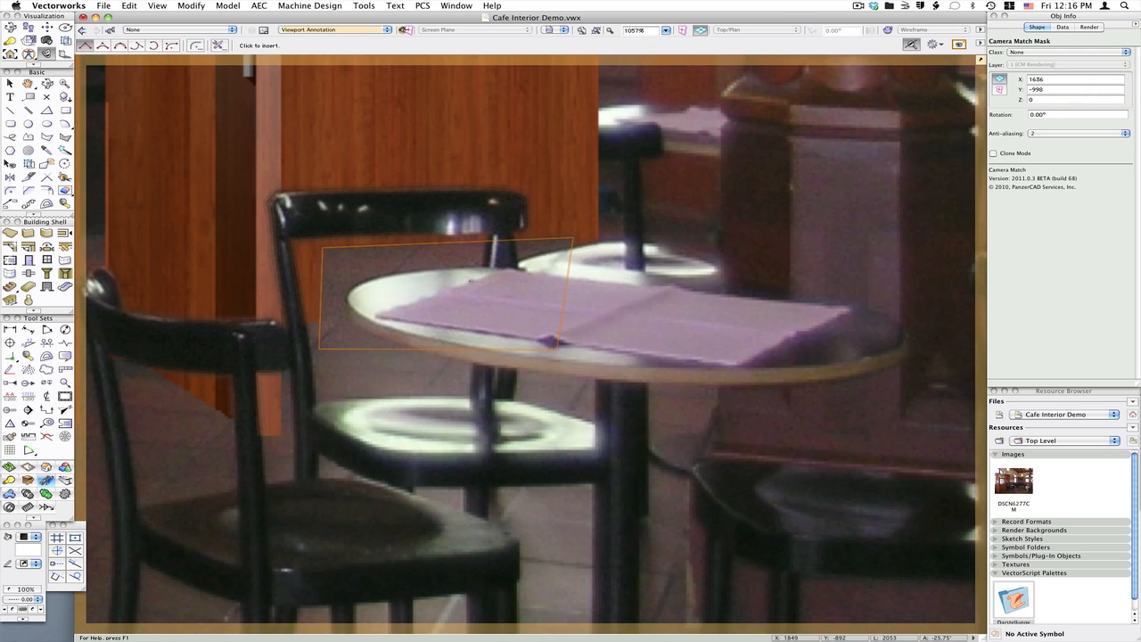
Trace a Camera Match Mask polygon along the table top's left rim where it overlaps the chair
click(417, 349)
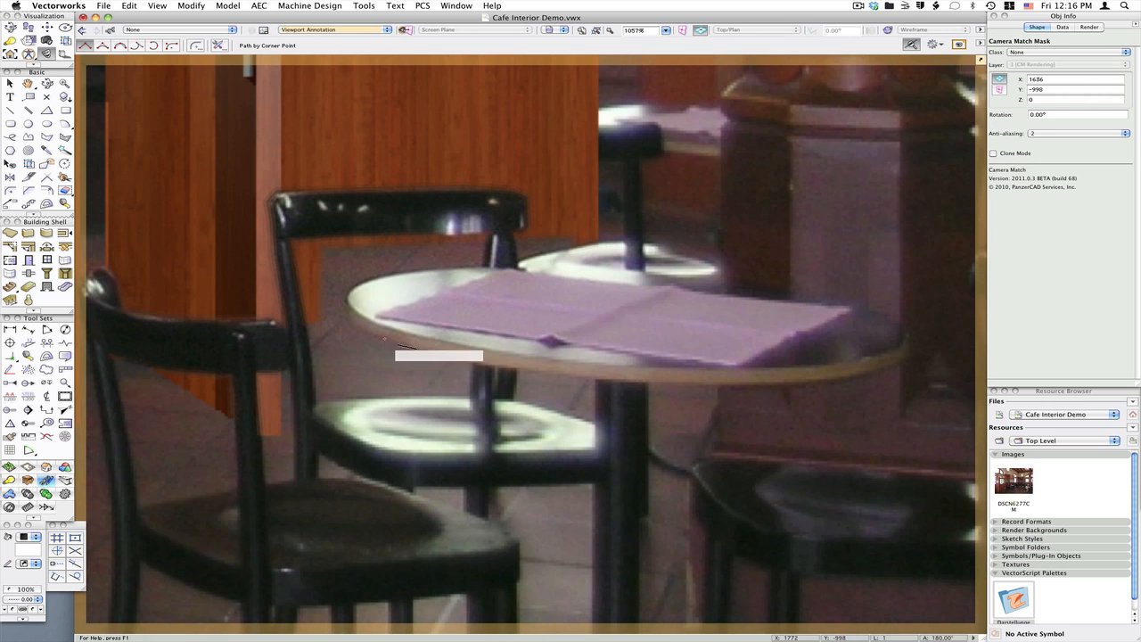
click(378, 336)
click(353, 322)
click(346, 310)
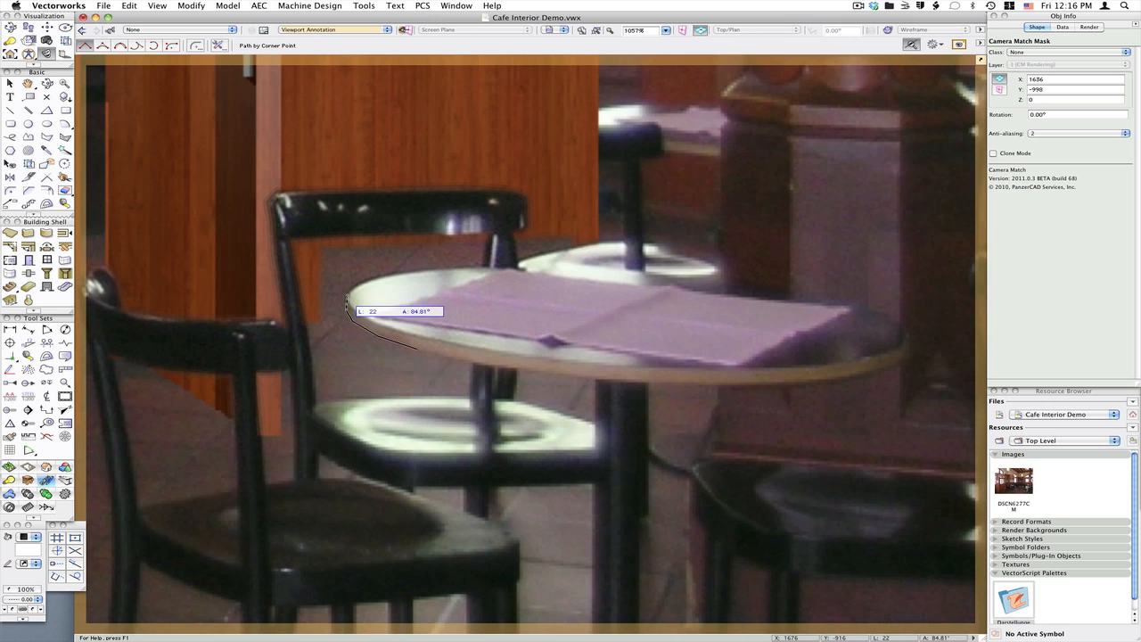
click(347, 295)
click(365, 284)
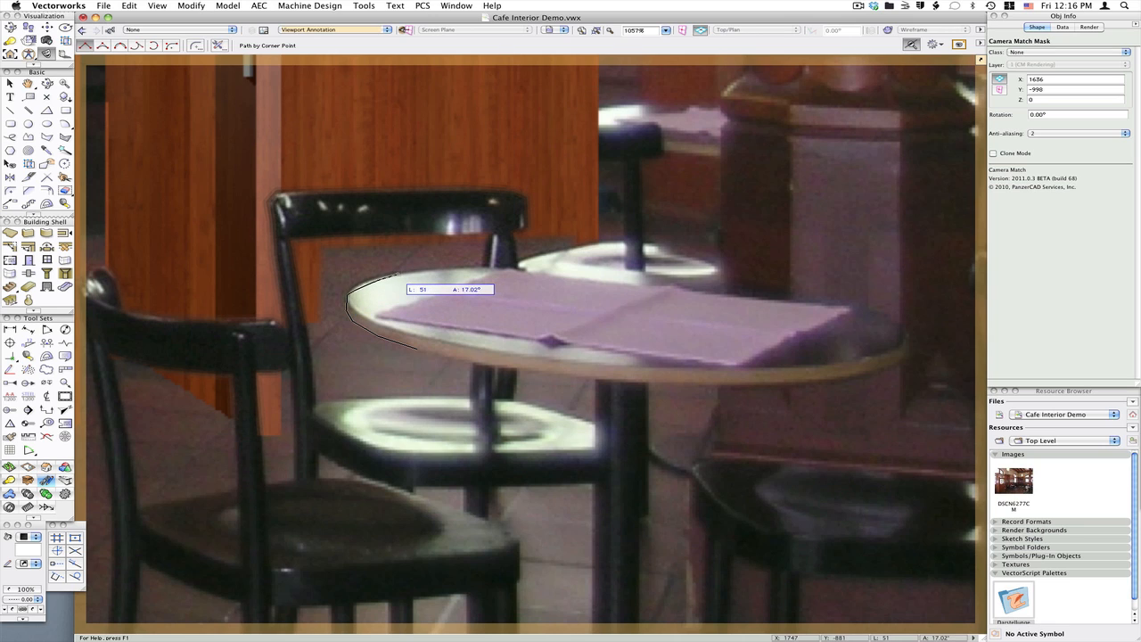
click(398, 276)
click(456, 268)
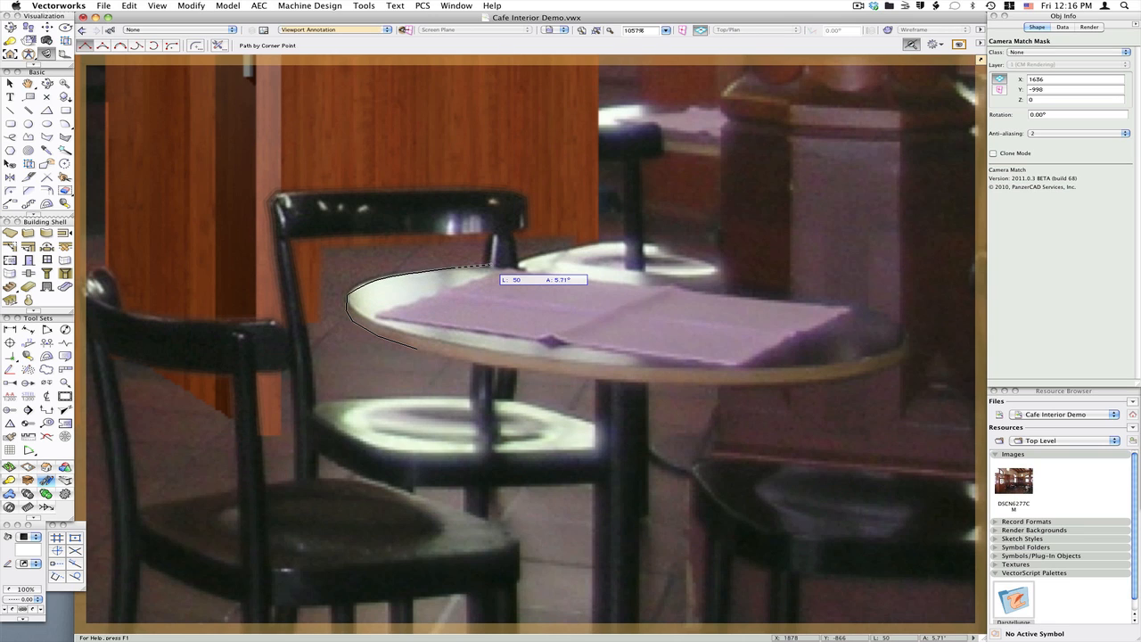
click(491, 265)
click(519, 264)
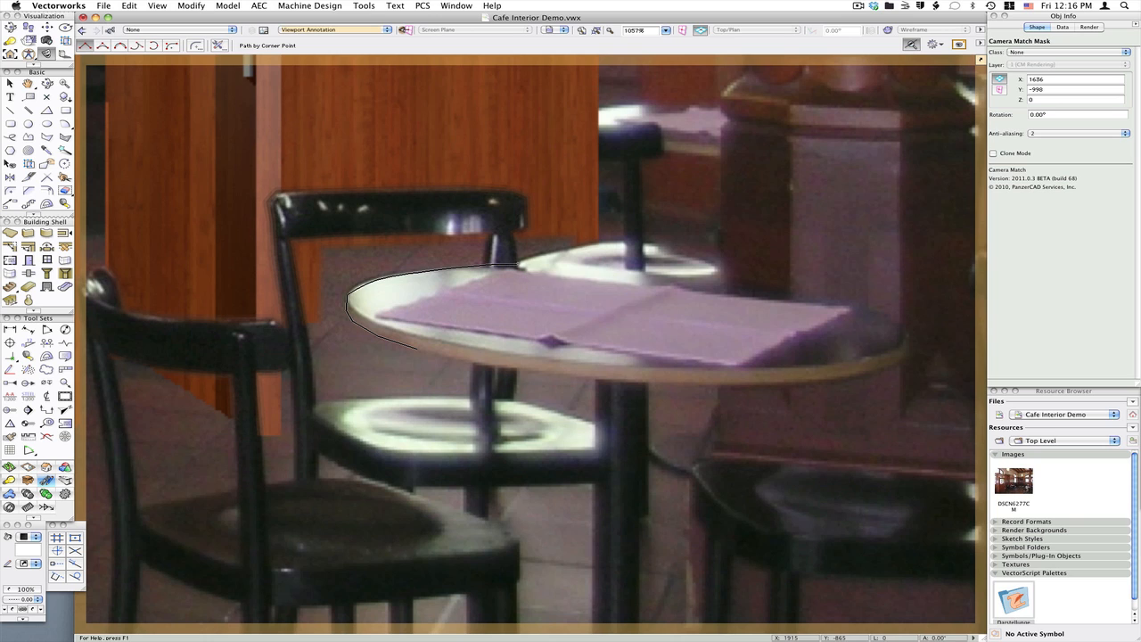
click(573, 275)
double_click(539, 370)
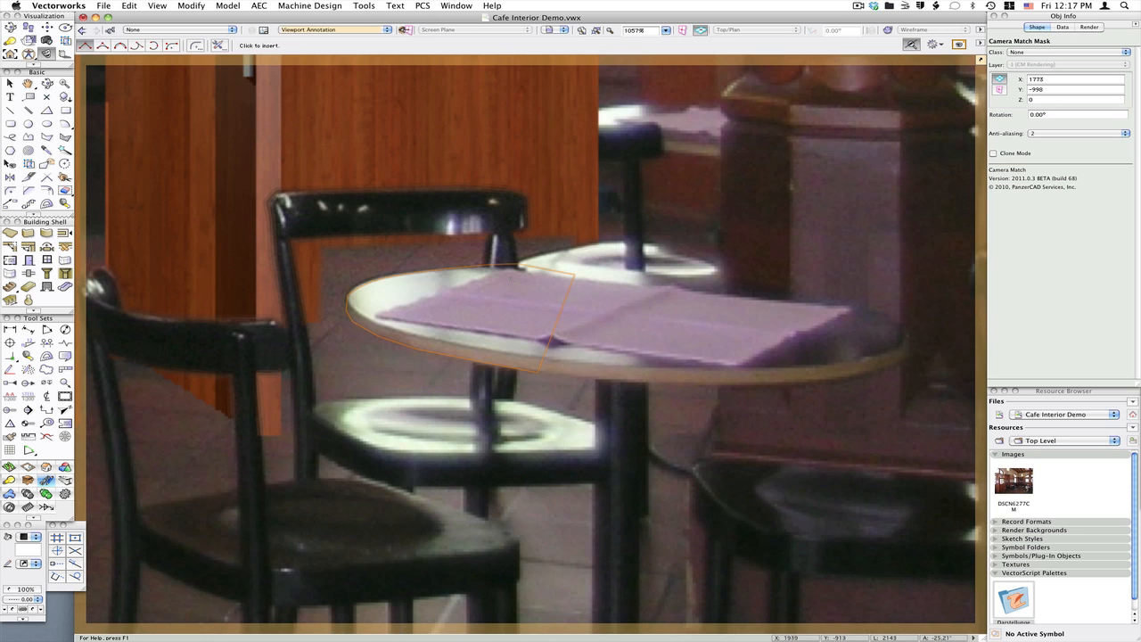
Delete the rough quadrilateral mask over the table's left edge, keeping the traced masks
key(x)
shift+click(477, 209)
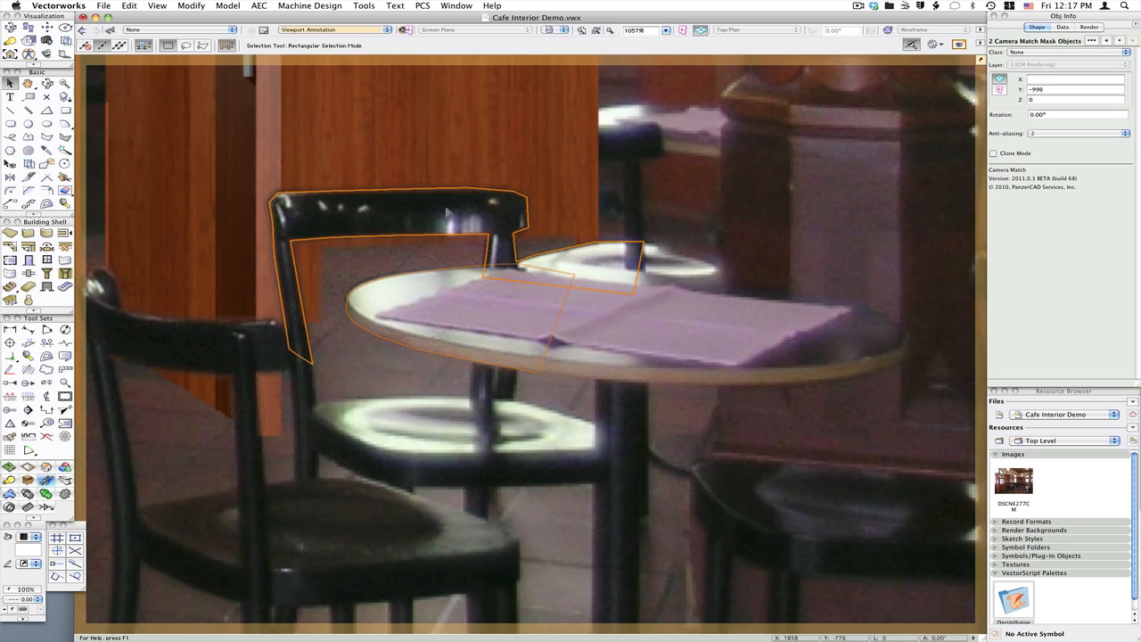
click(191, 5)
click(210, 148)
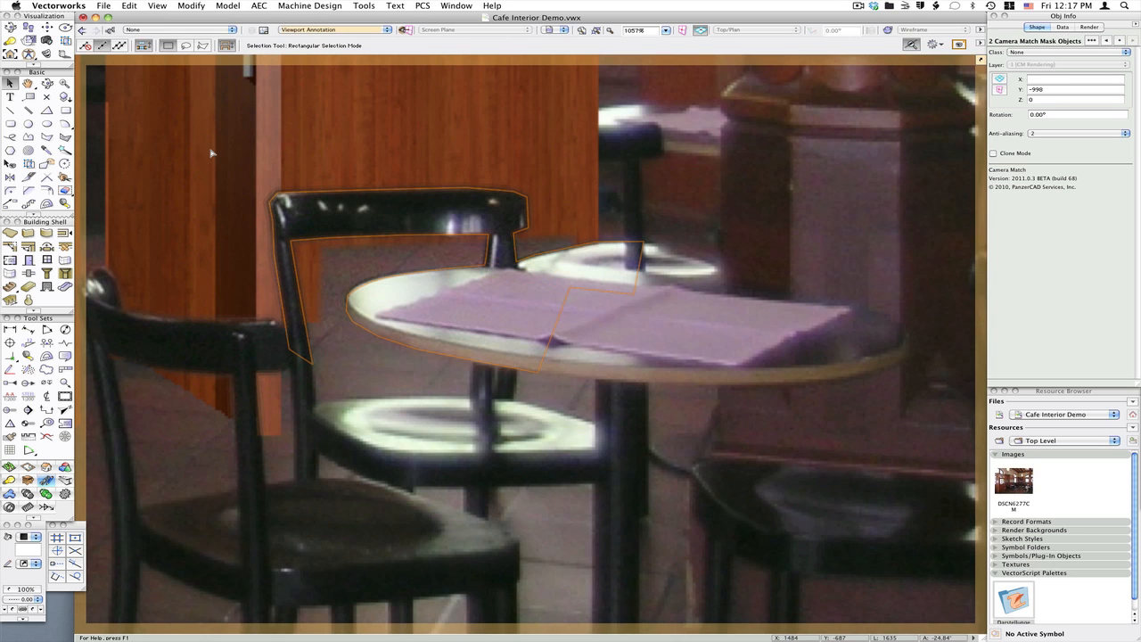
click(595, 198)
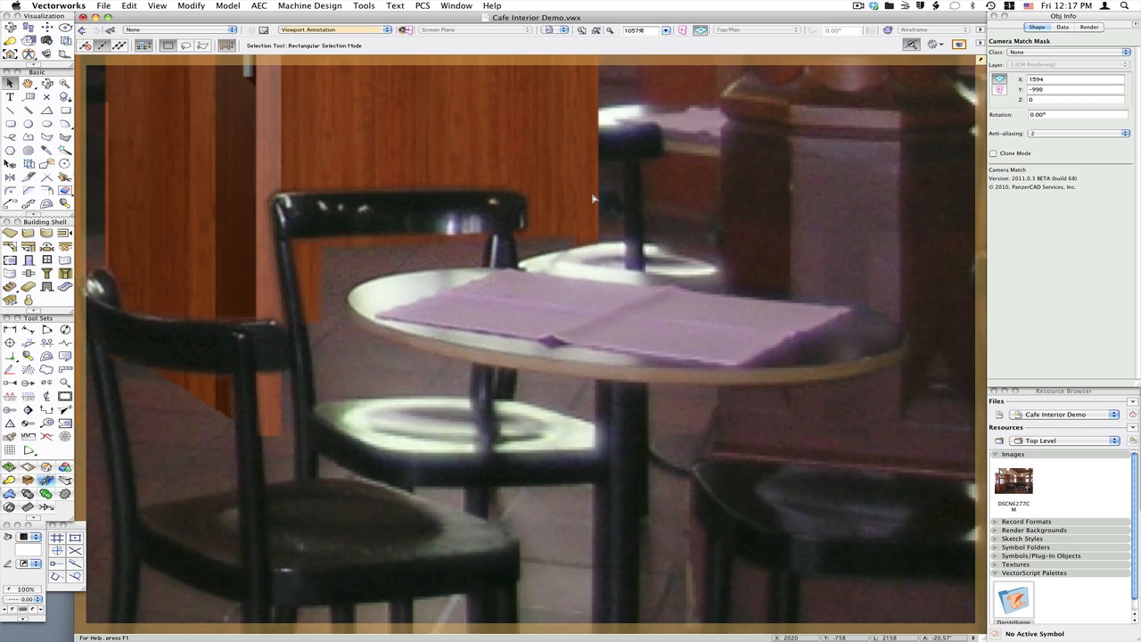
click(347, 279)
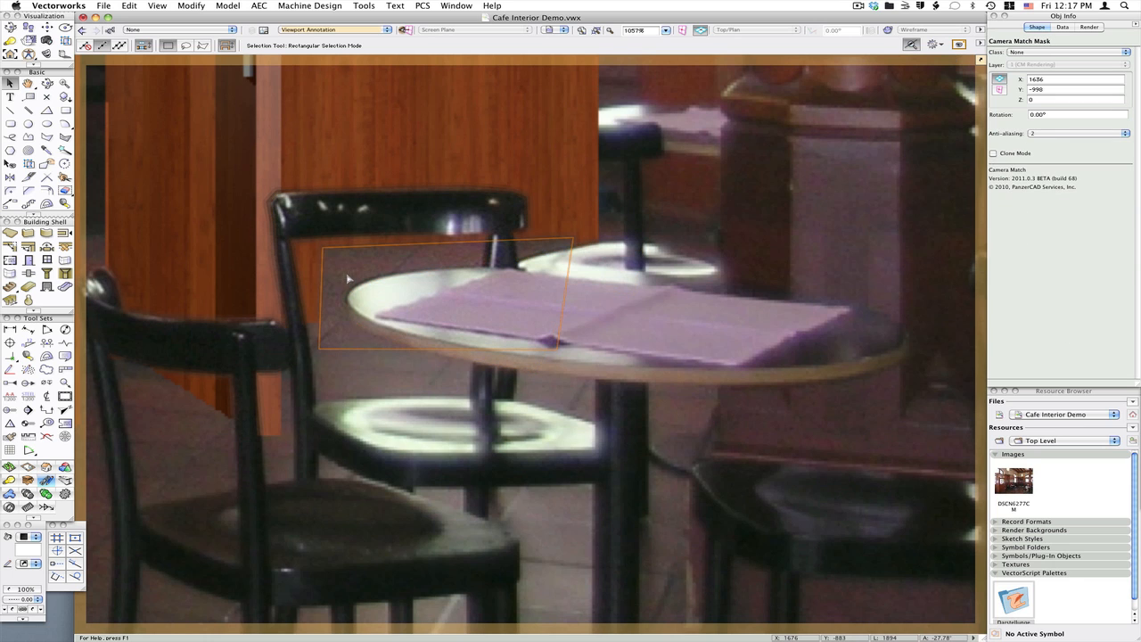
key(Delete)
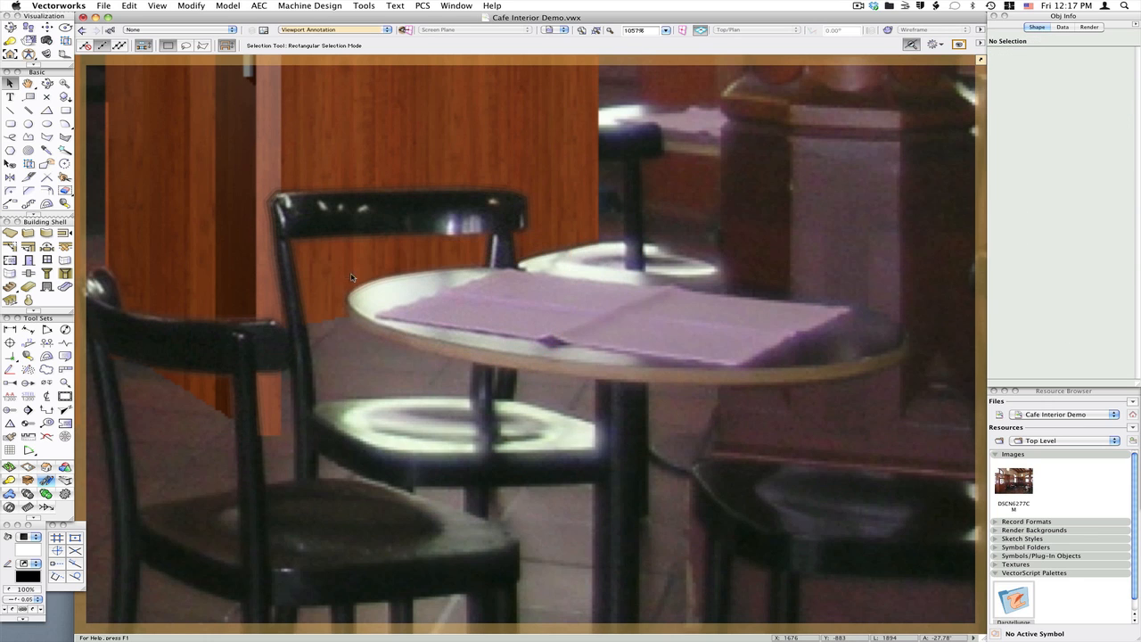
Draw a rough Camera Match Mask quadrilateral around the far chair behind the table
middle_drag(674, 157, 597, 264)
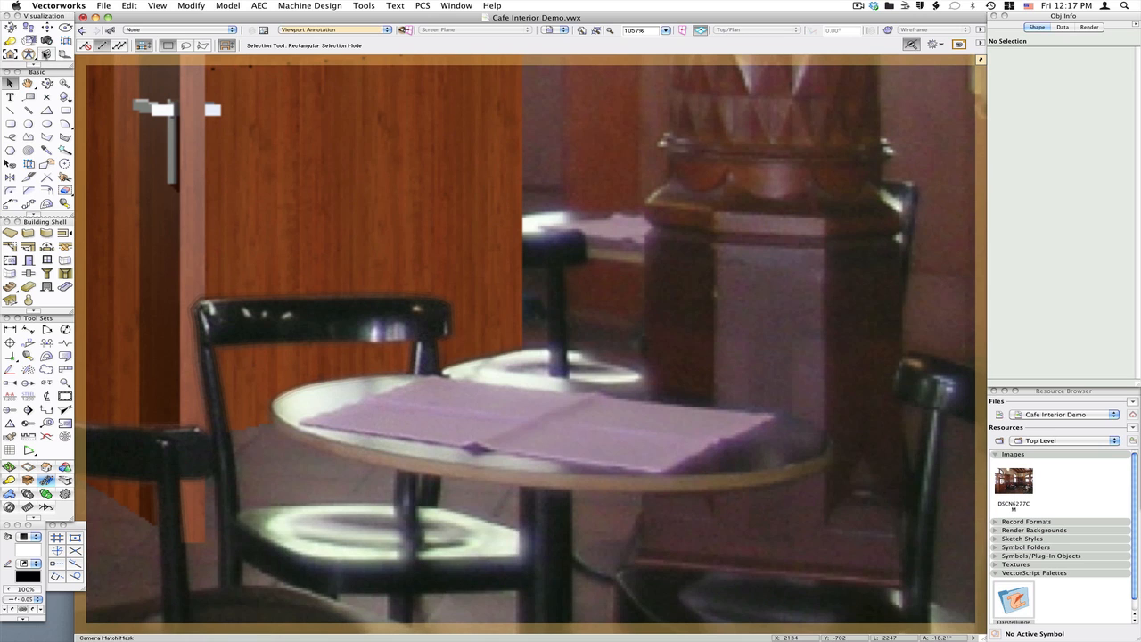
click(47, 54)
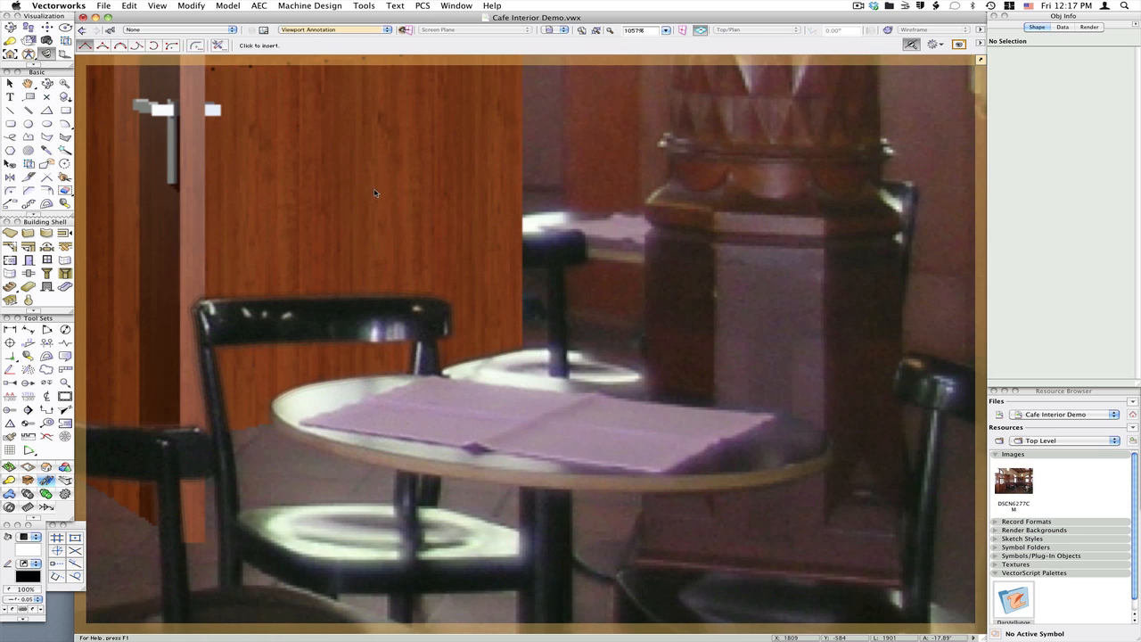
click(367, 190)
click(631, 185)
click(531, 417)
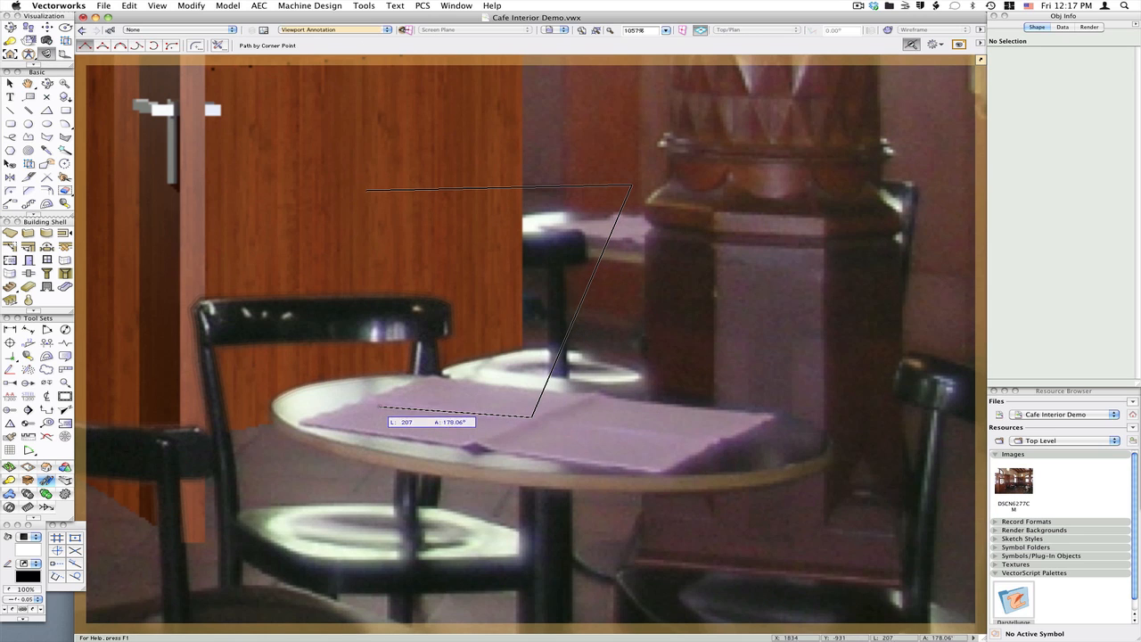
double_click(378, 407)
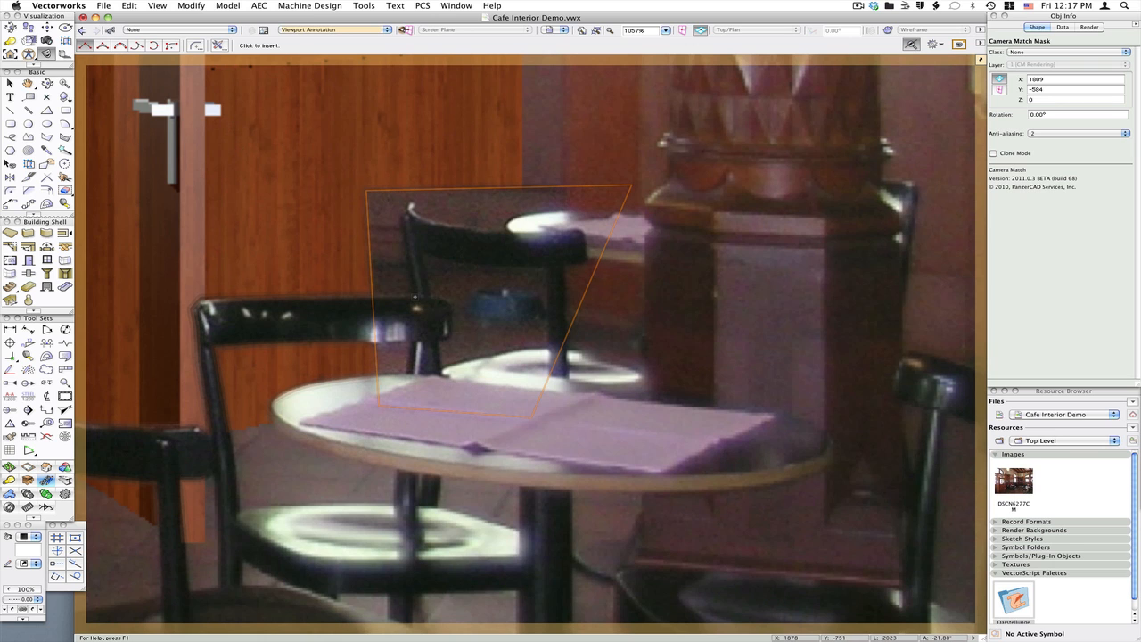
Trace a Camera Match Mask polygon around the far chair's backrest and rear post
click(415, 295)
scroll(410, 206, up, 1)
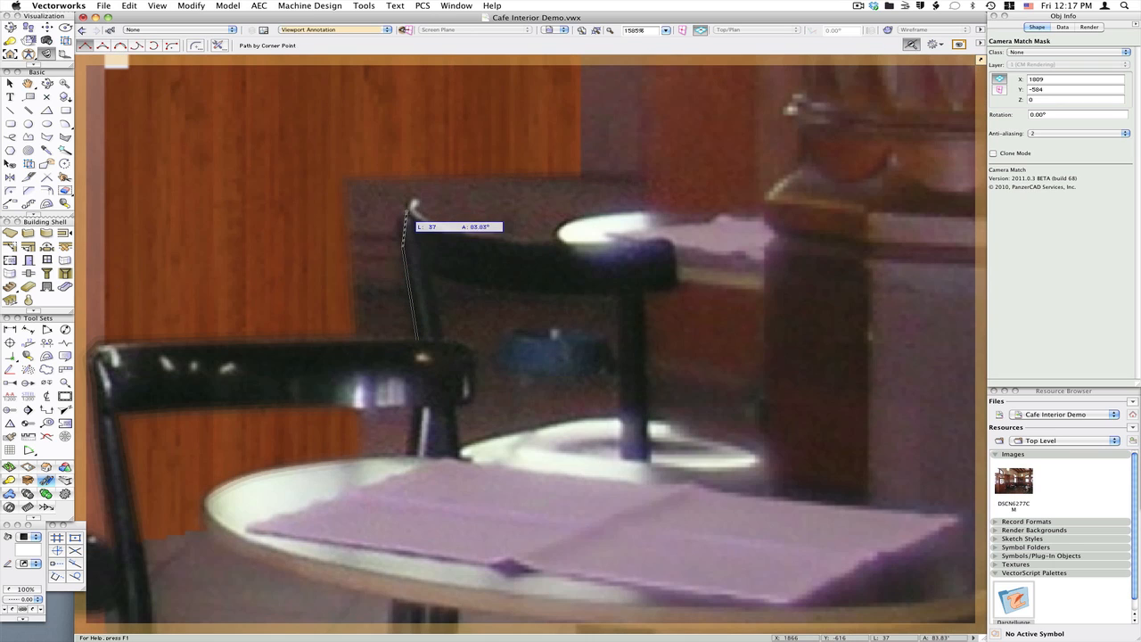
click(400, 215)
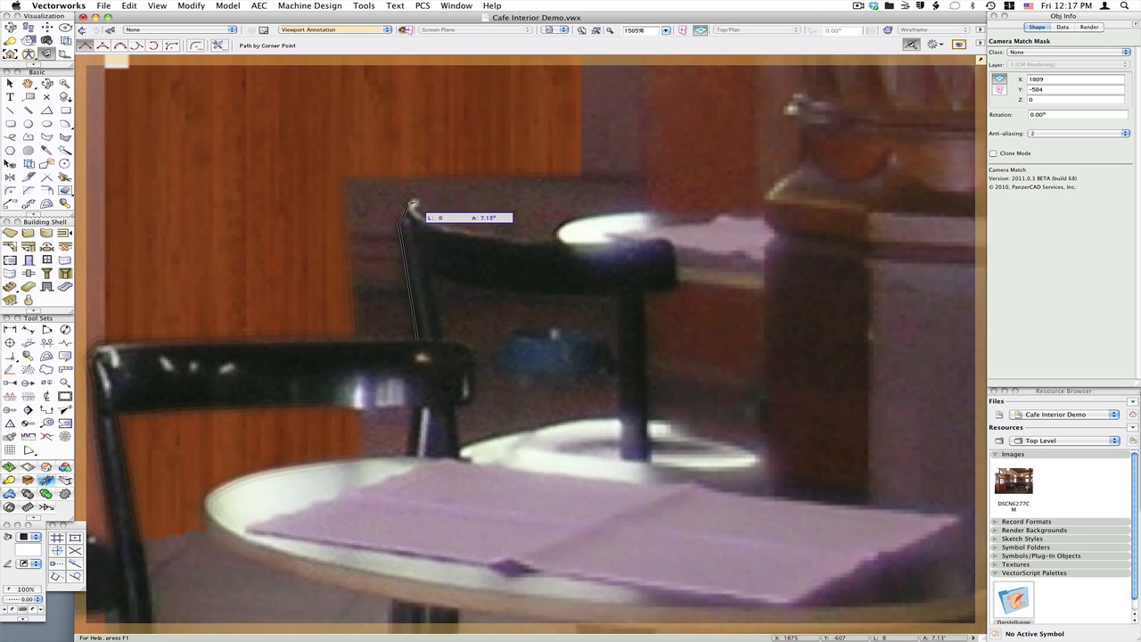
click(414, 206)
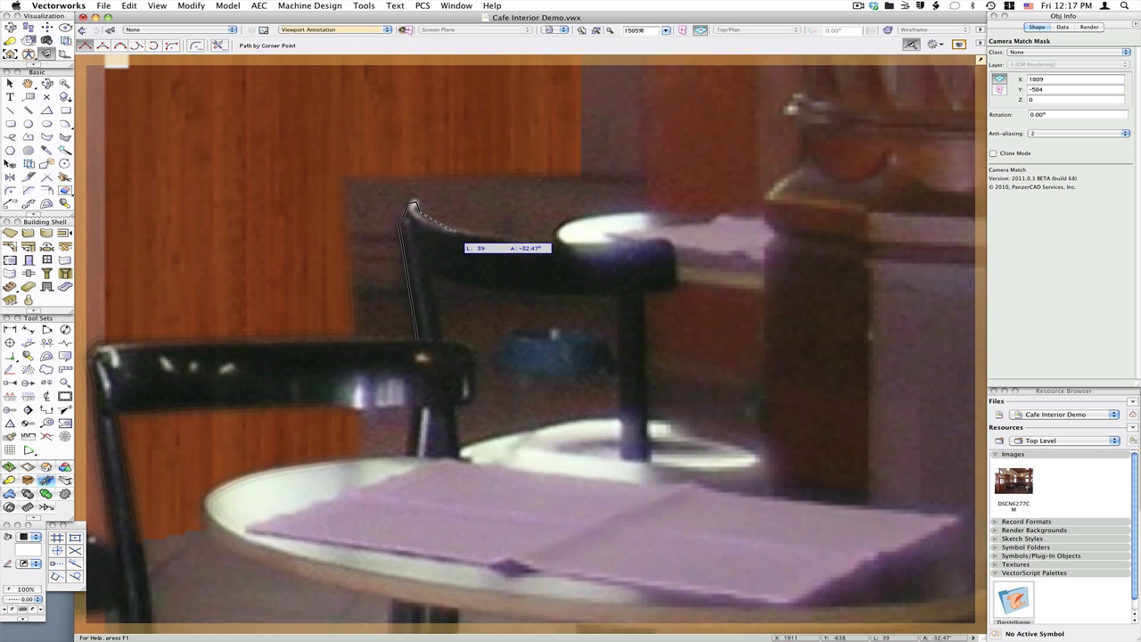
click(524, 242)
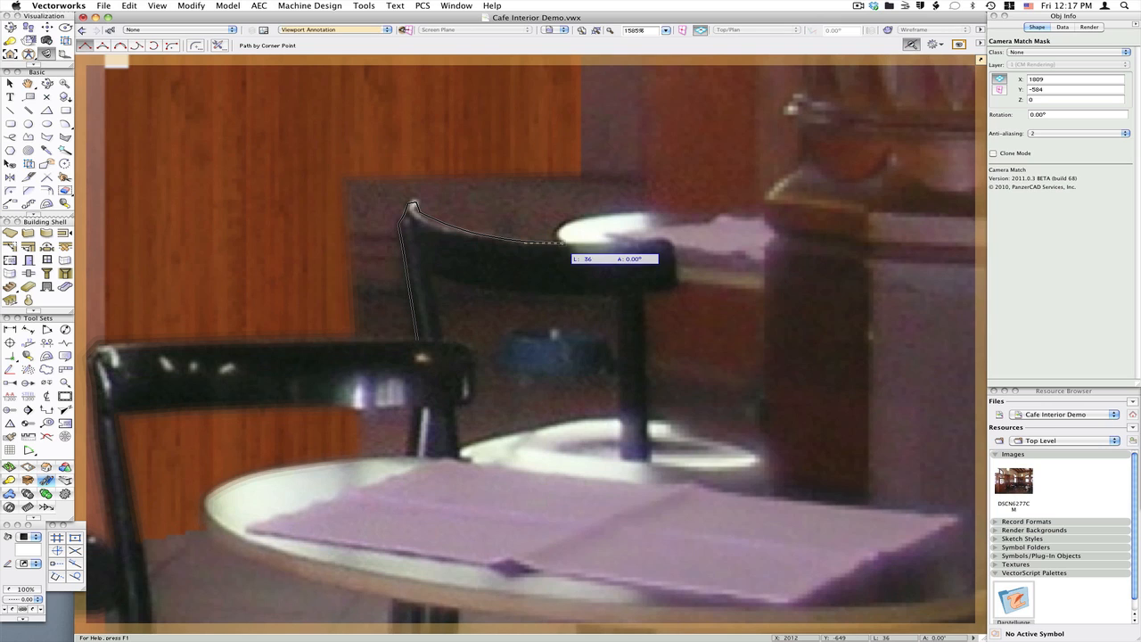
click(564, 243)
click(629, 244)
click(662, 239)
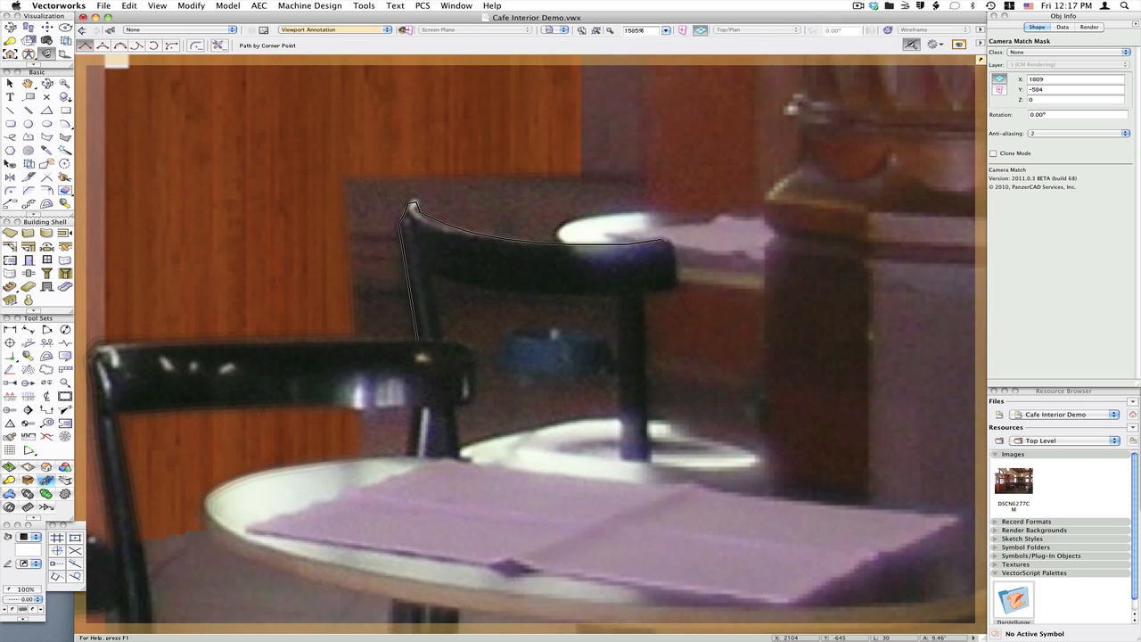
click(670, 243)
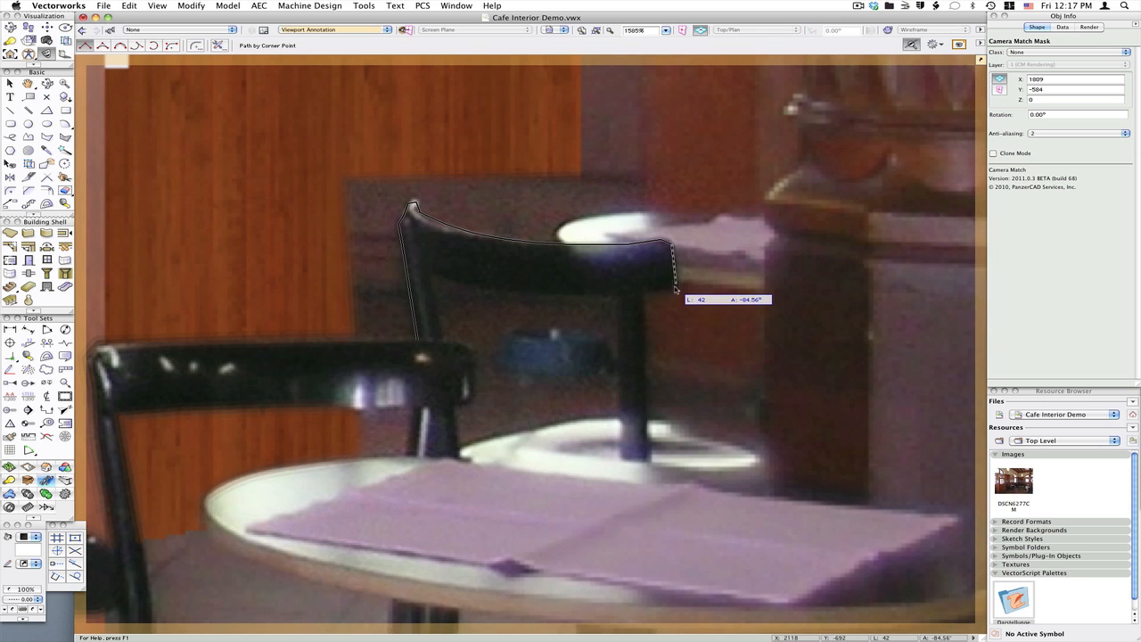
click(675, 287)
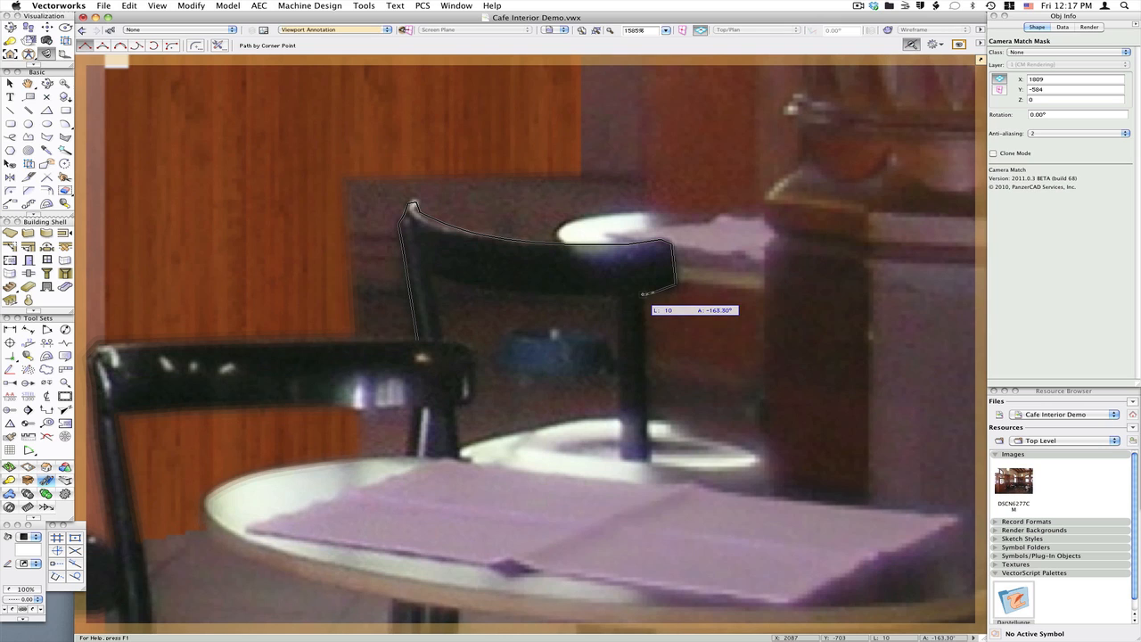
click(643, 296)
click(646, 398)
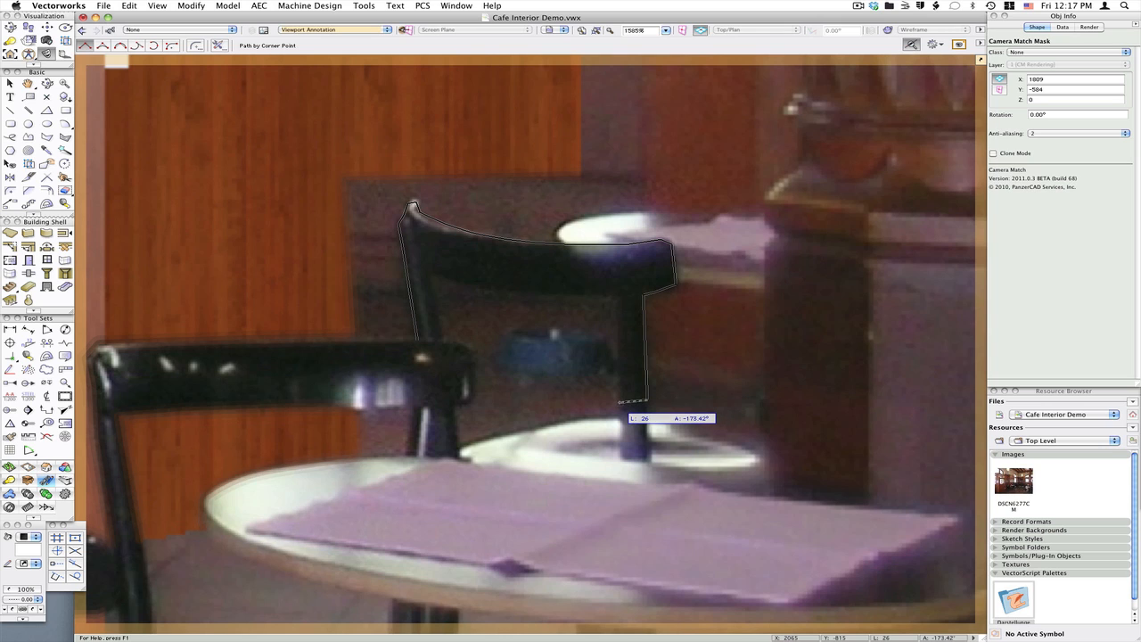
click(620, 401)
click(615, 299)
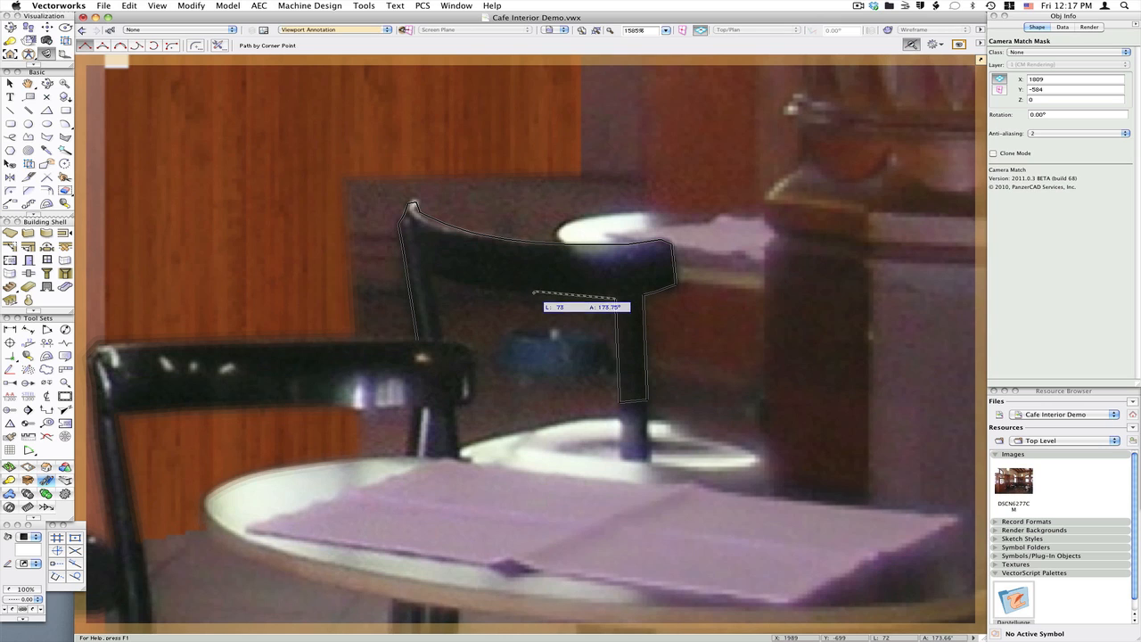
click(430, 275)
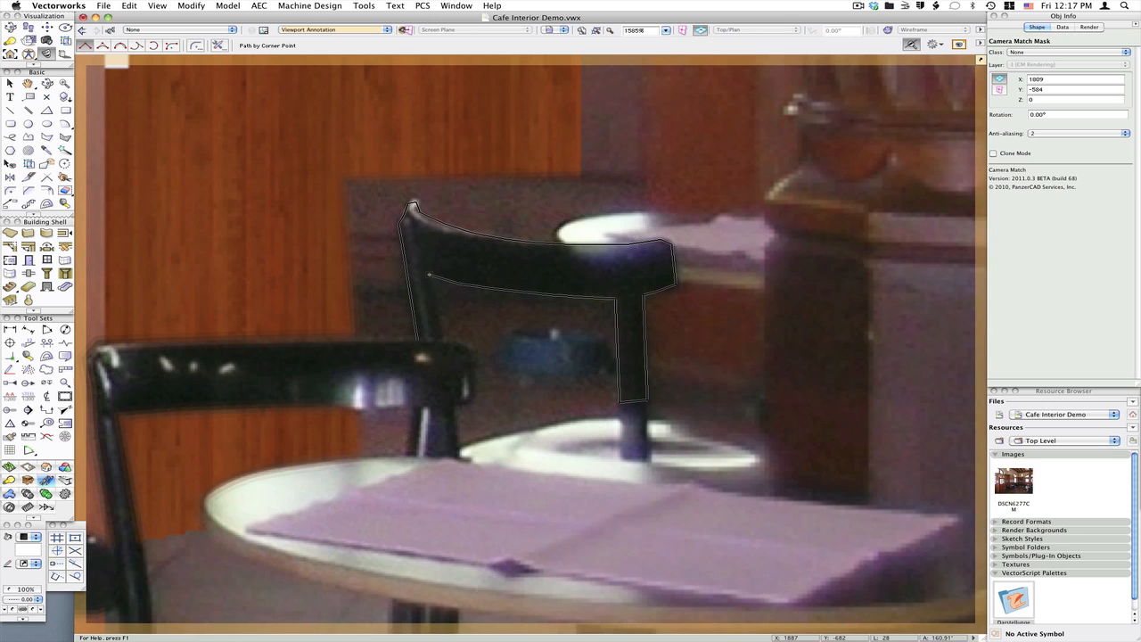
double_click(443, 343)
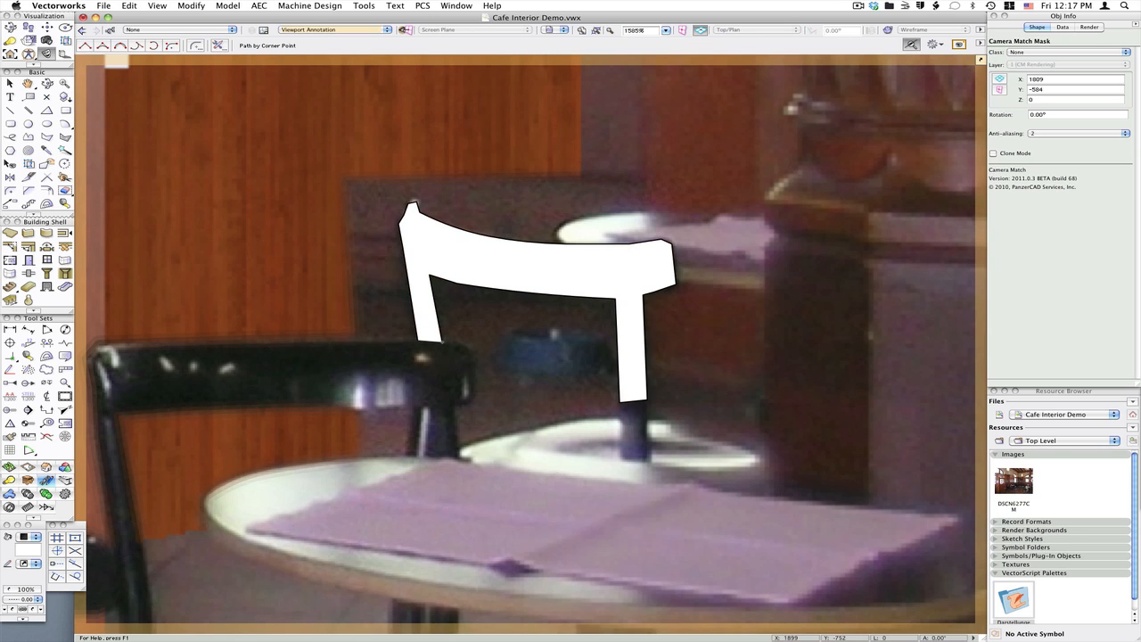
Exit the viewport annotations and deselect the viewport to show the whole matched scene
key(x)
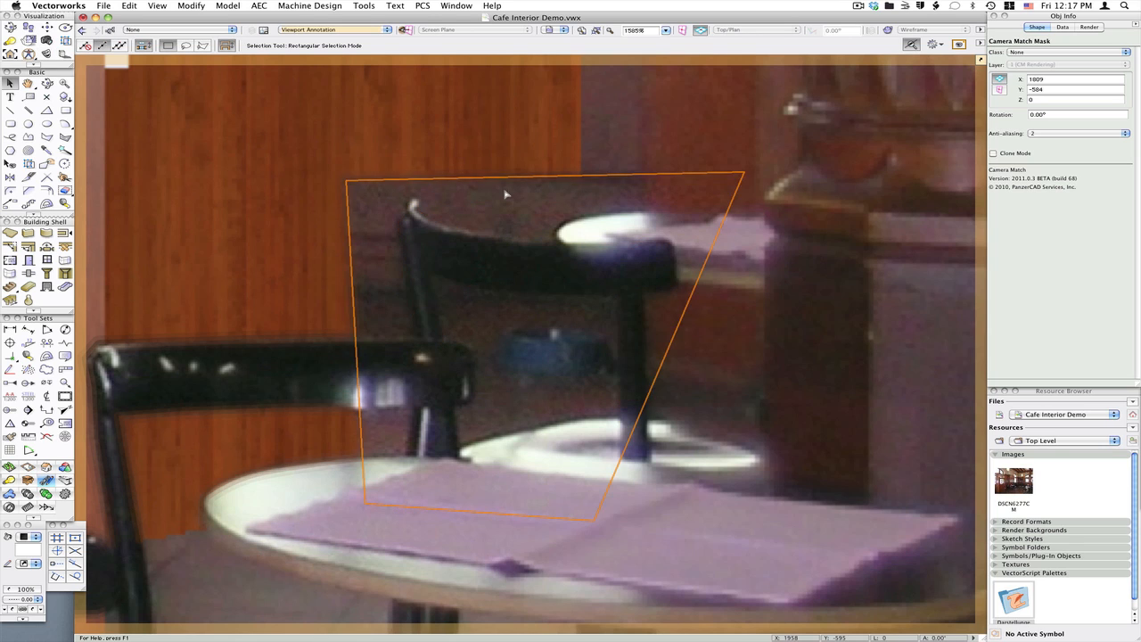
key(x)
key(super+6)
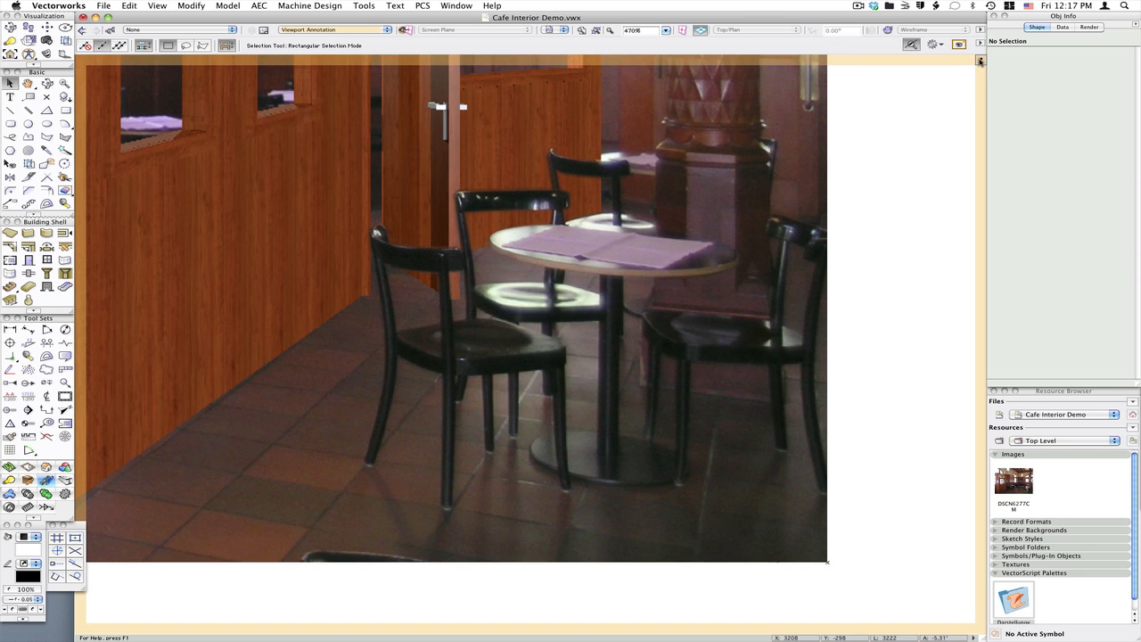
key(super+6)
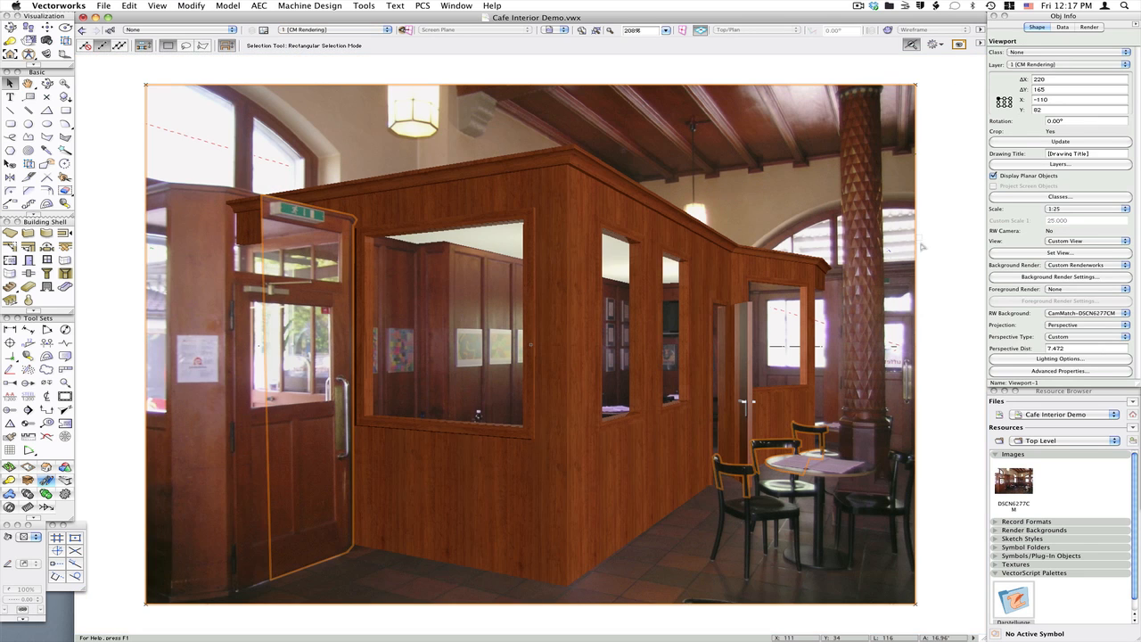
click(968, 261)
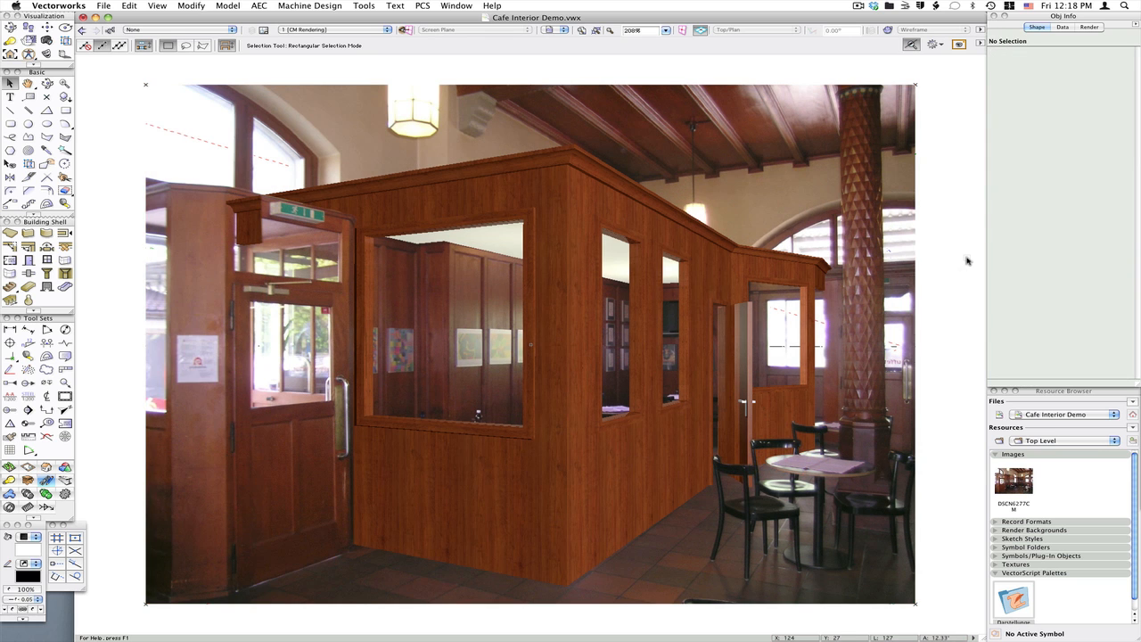